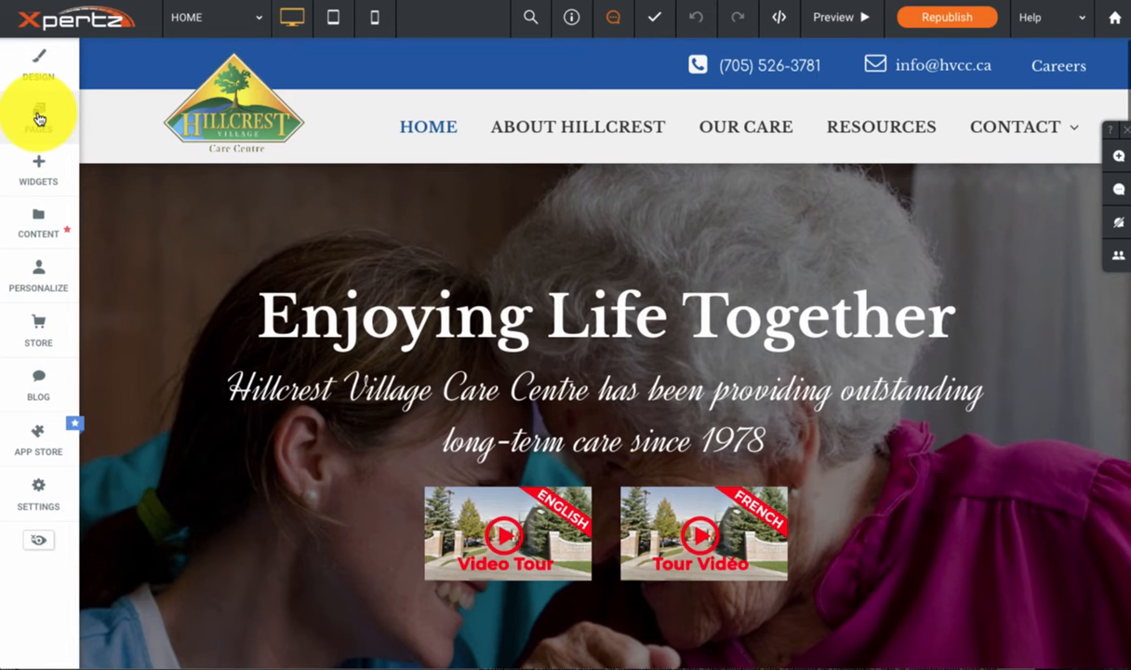
Step: Duplicate the Job Post - PSW page and name the copy "Job Post - RN"
click(39, 118)
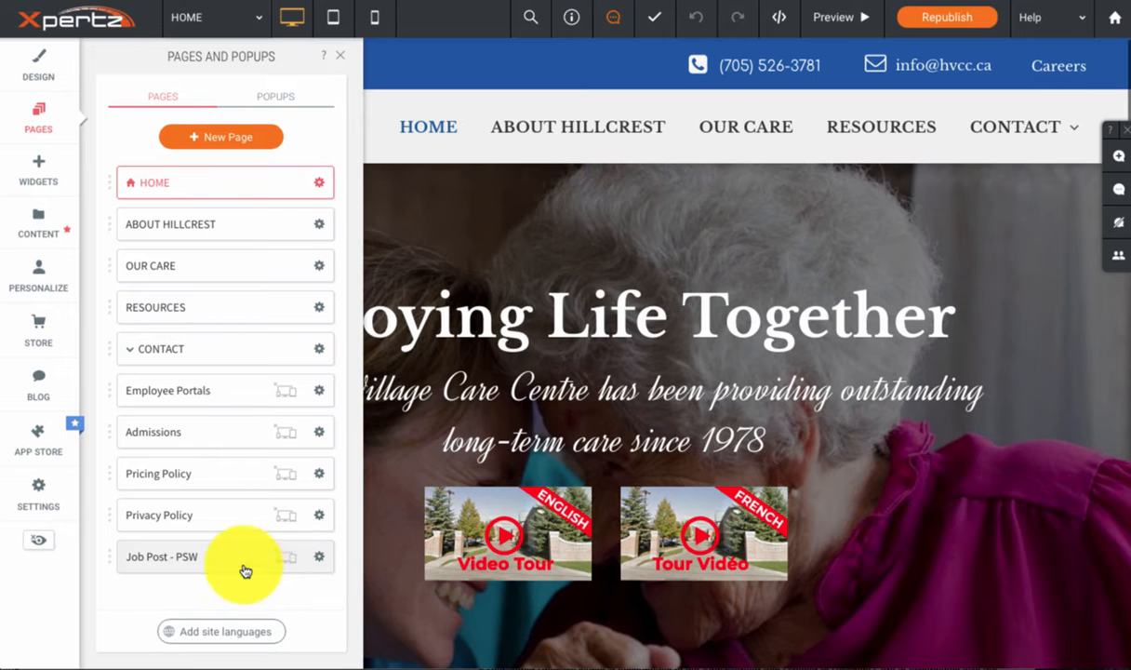
click(320, 559)
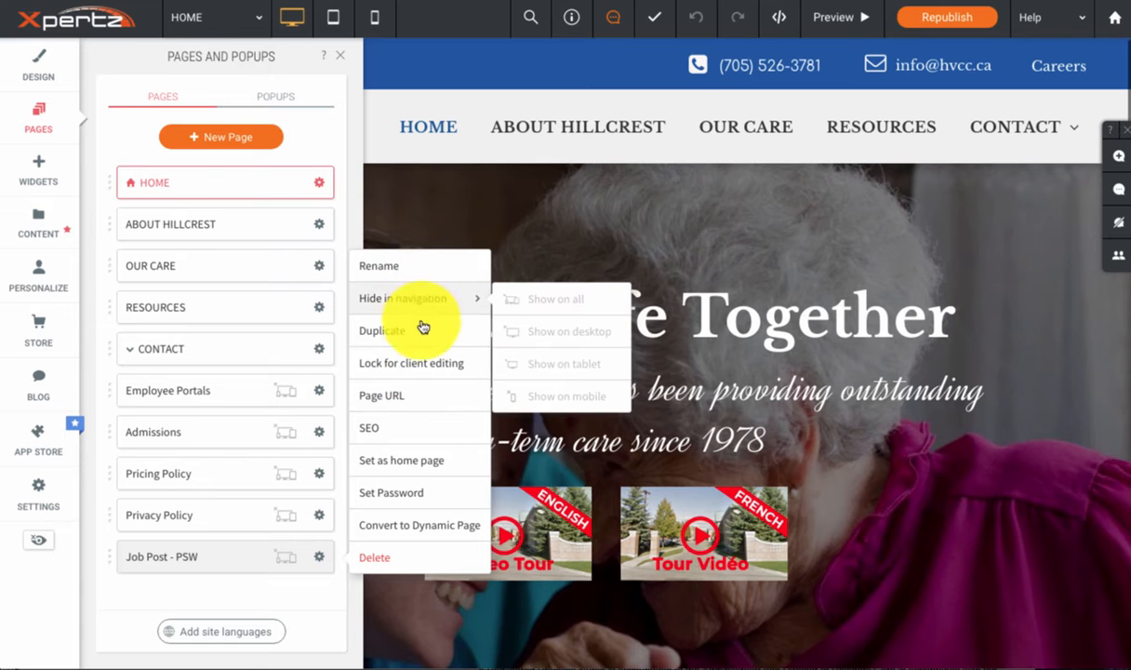
click(379, 335)
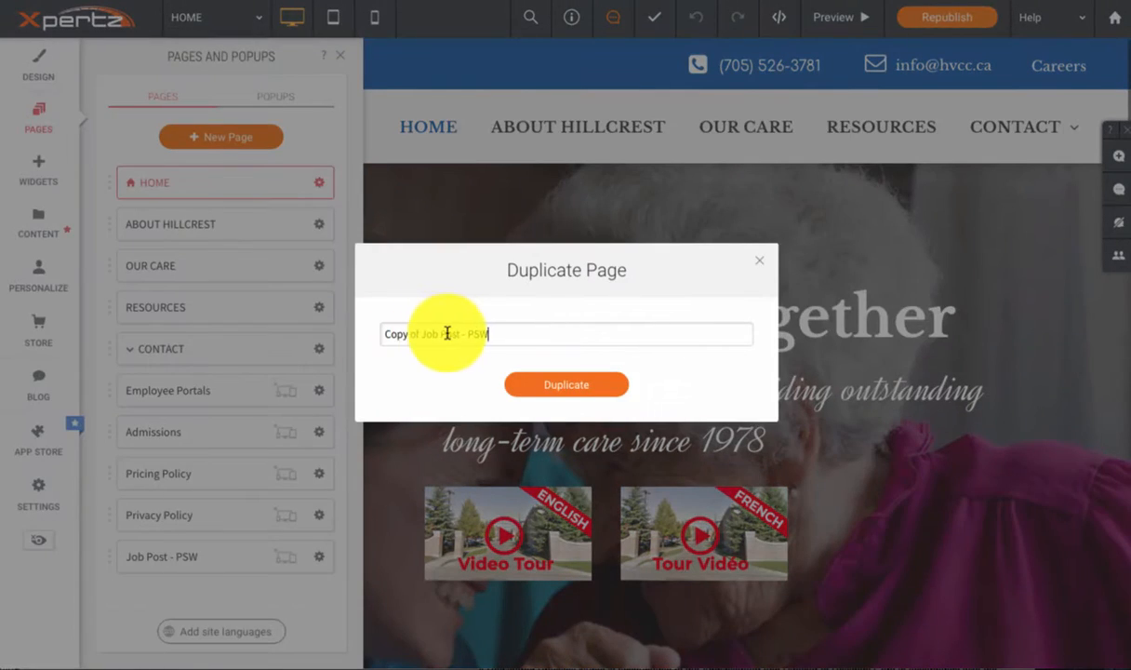
drag(426, 333, 292, 340)
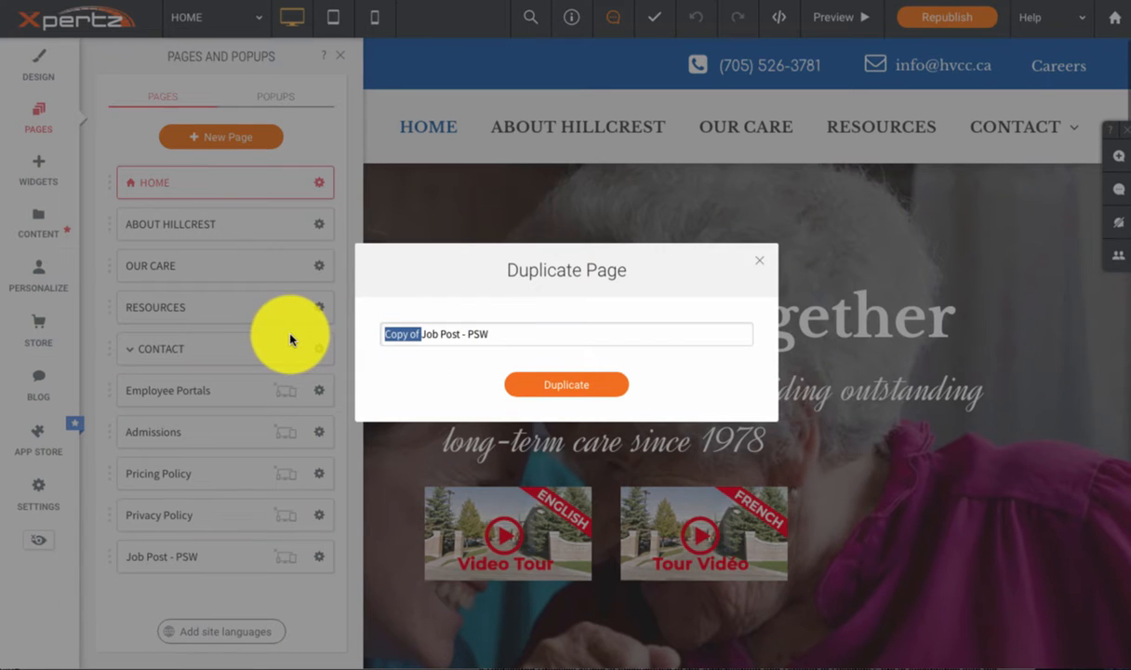
key(BackSpace)
double_click(445, 334)
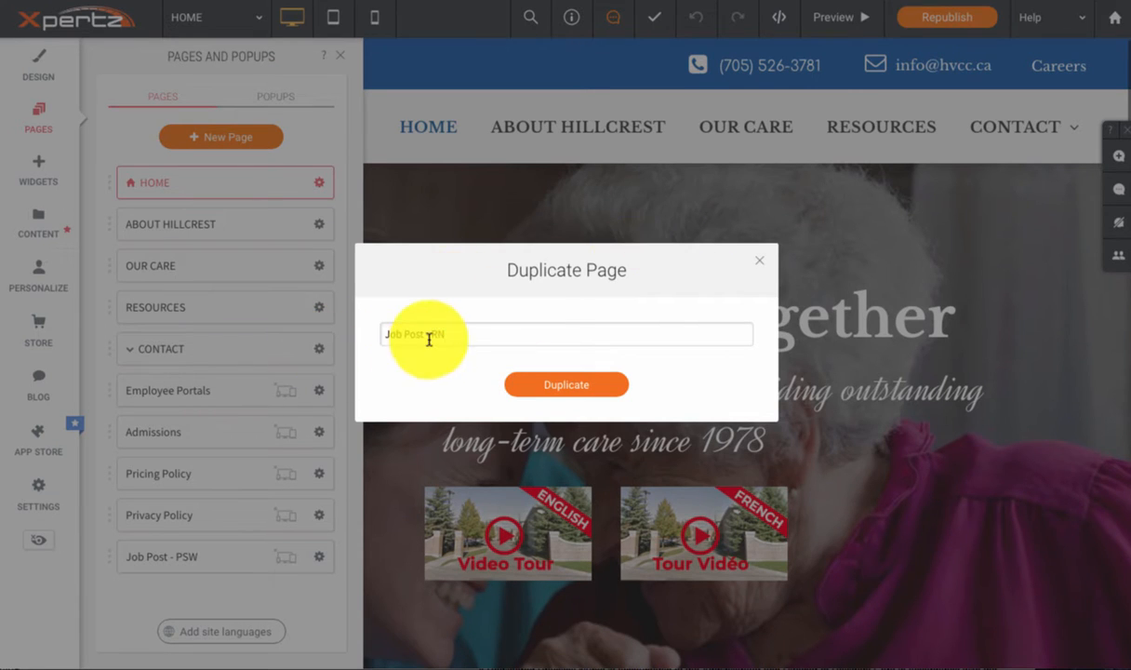
click(537, 394)
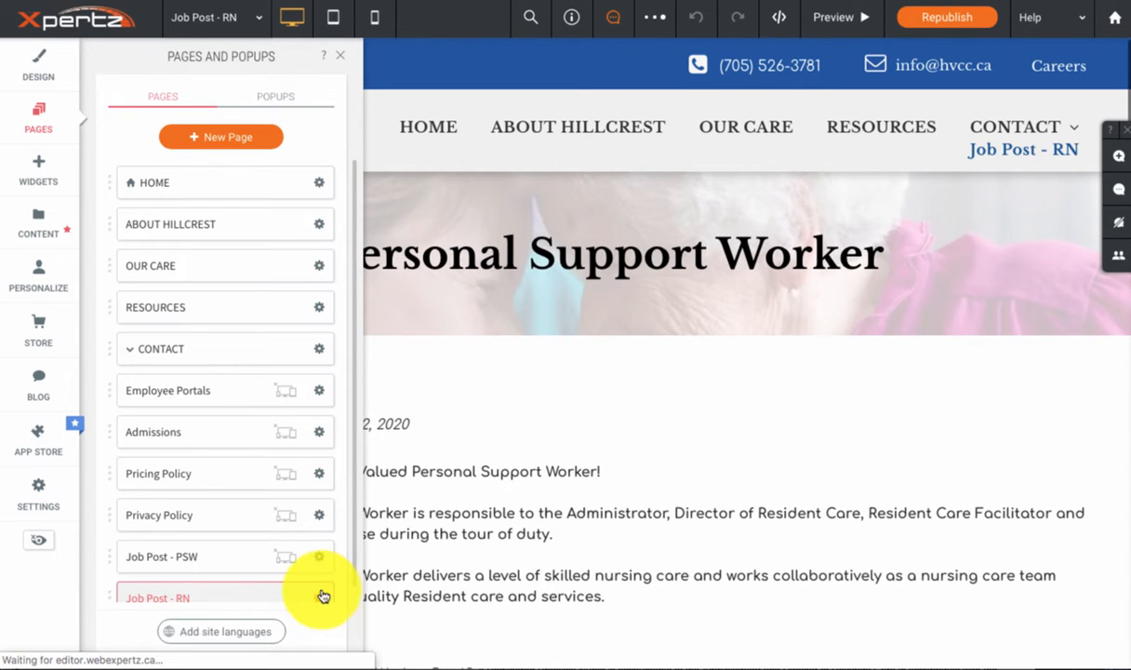
Step: Hide the Job Post - RN page from the site navigation on all devices
click(321, 597)
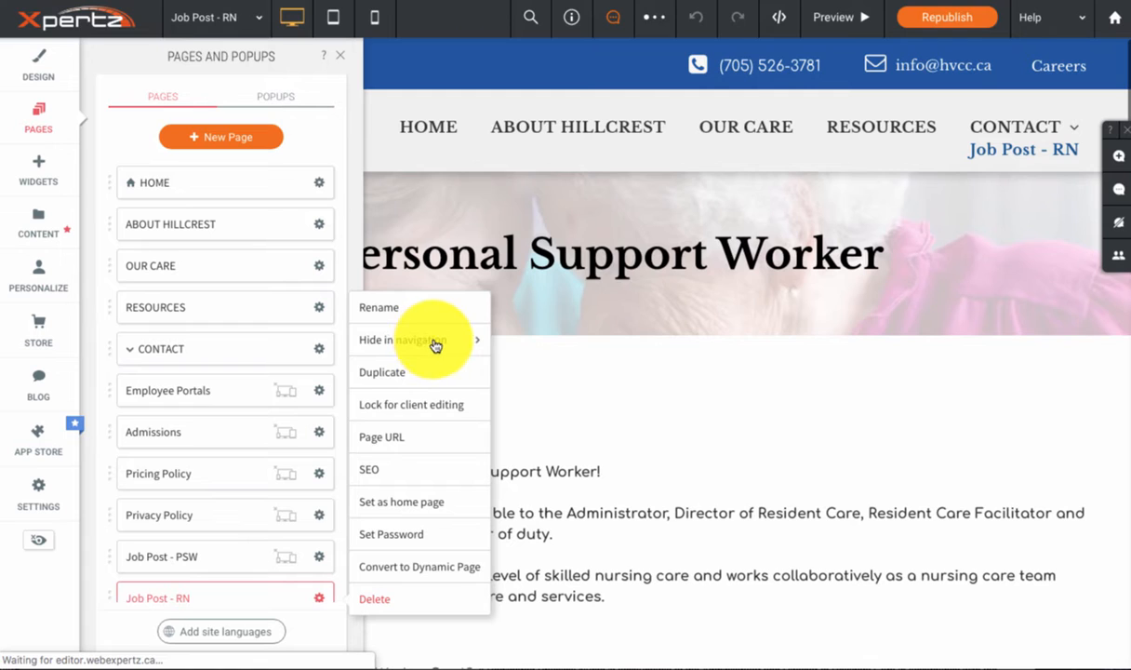
click(498, 345)
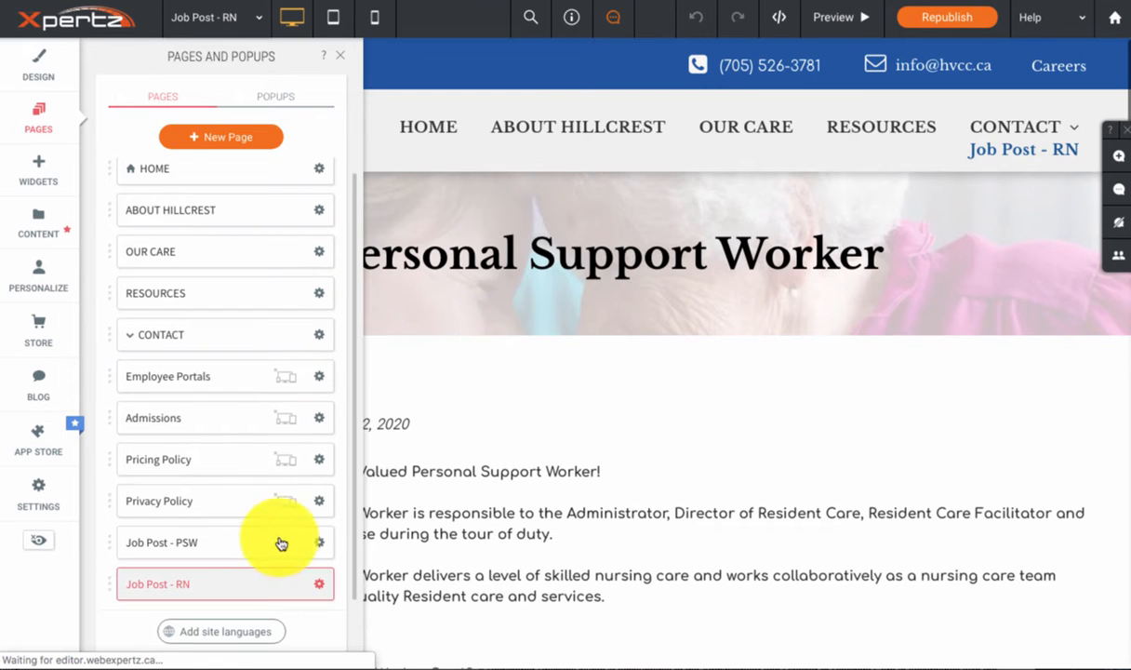
click(321, 587)
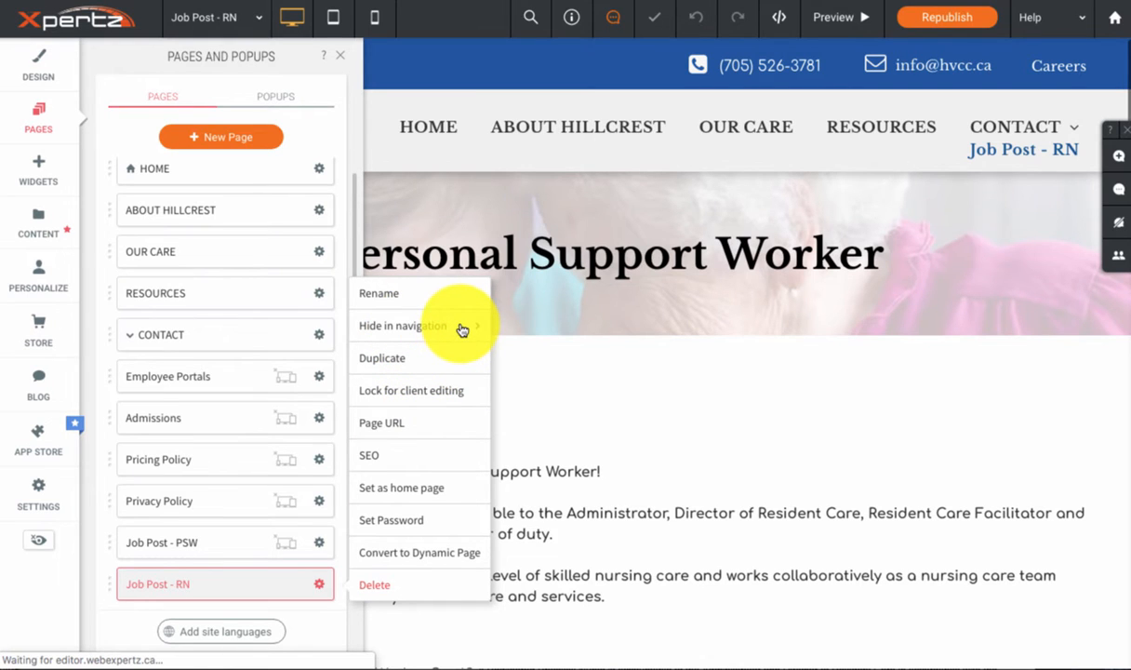
mouse_move(474, 326)
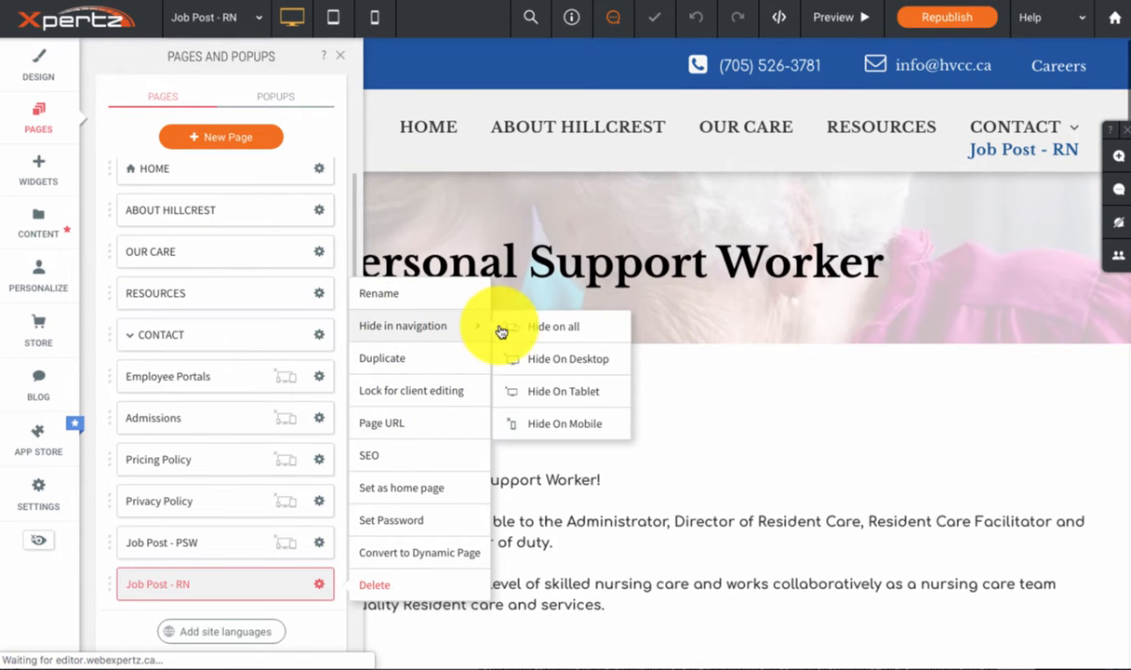
click(597, 331)
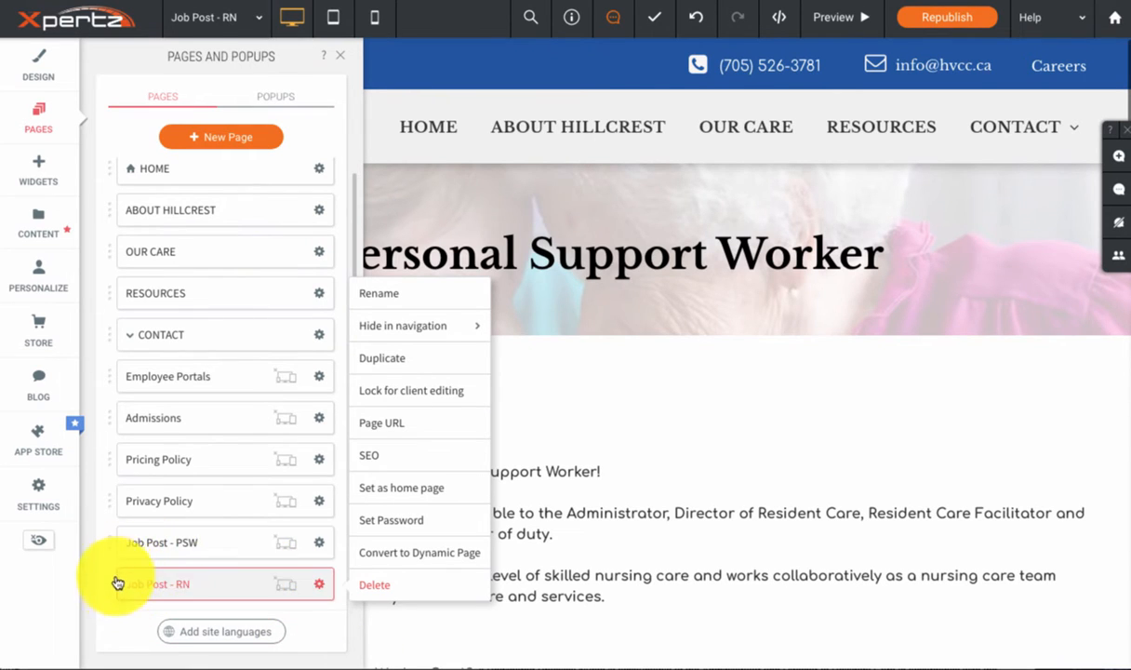
click(619, 368)
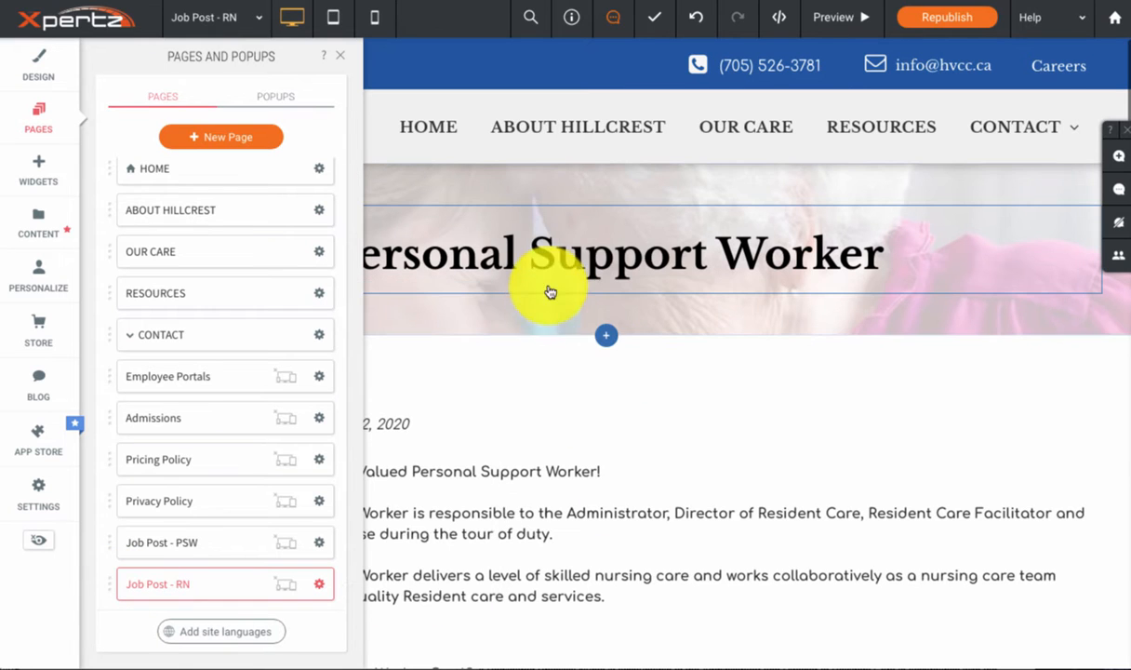
Step: Copy the title "Registered Nurse (RN)" from the job posting email and replace the Job Post - RN page heading with it
click(610, 668)
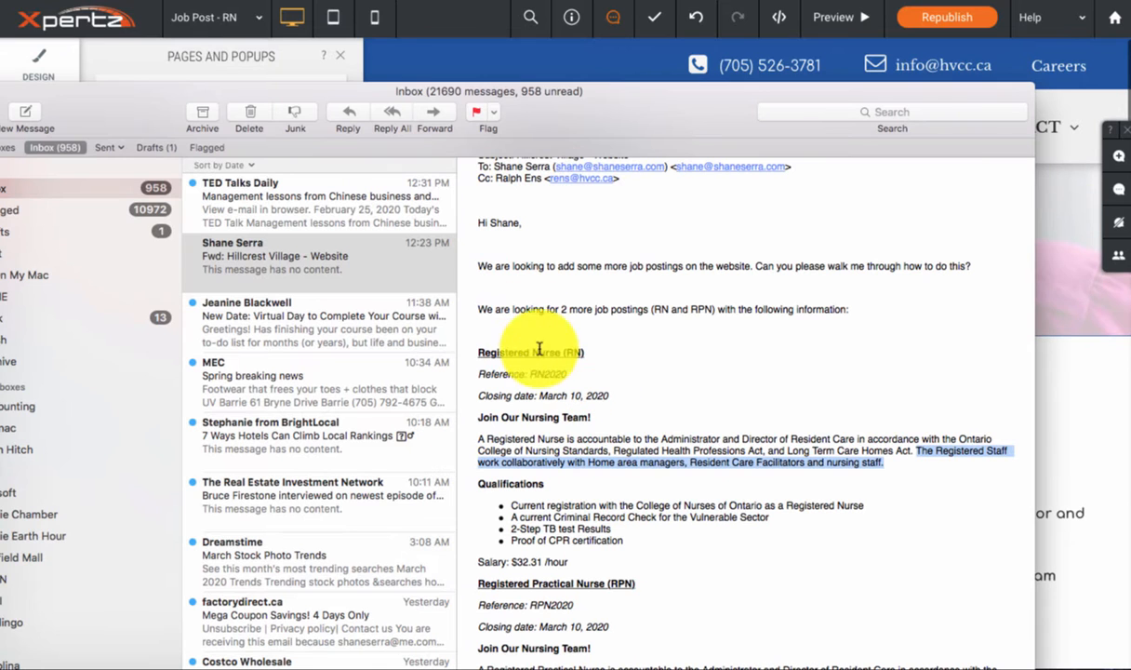
drag(583, 352, 482, 352)
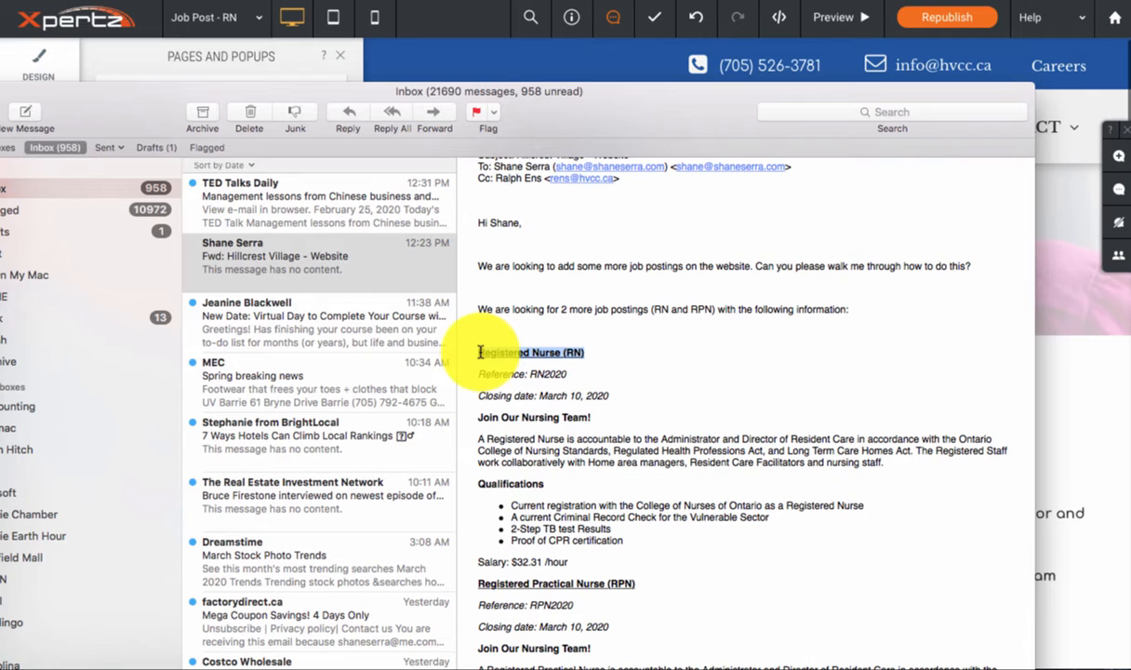
click(1061, 400)
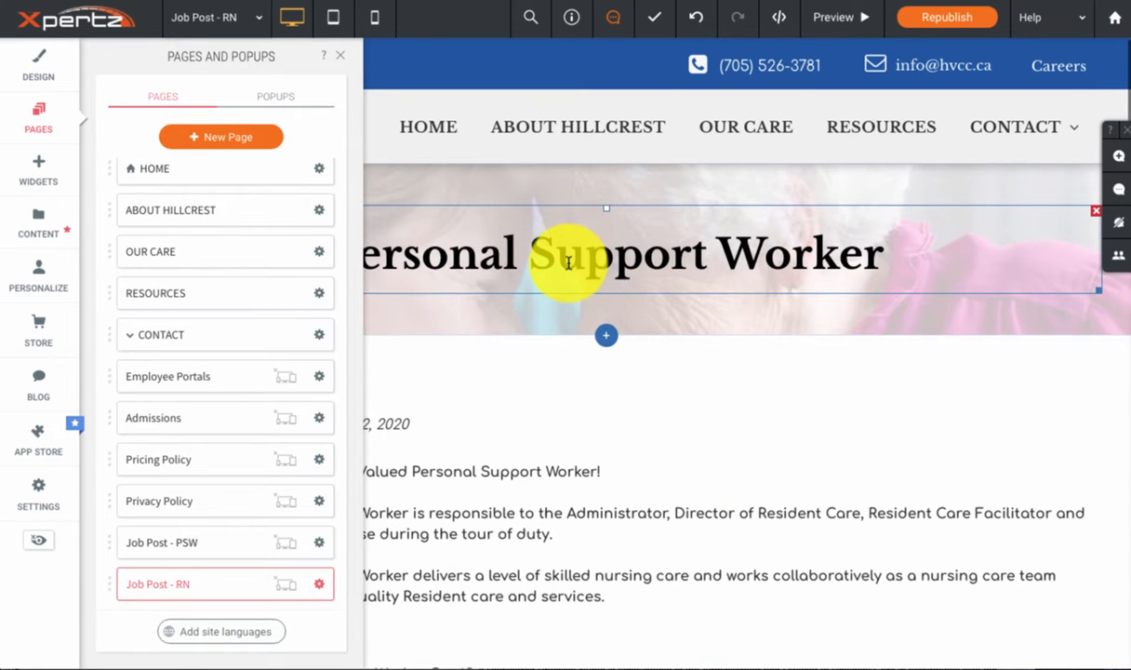
double_click(568, 262)
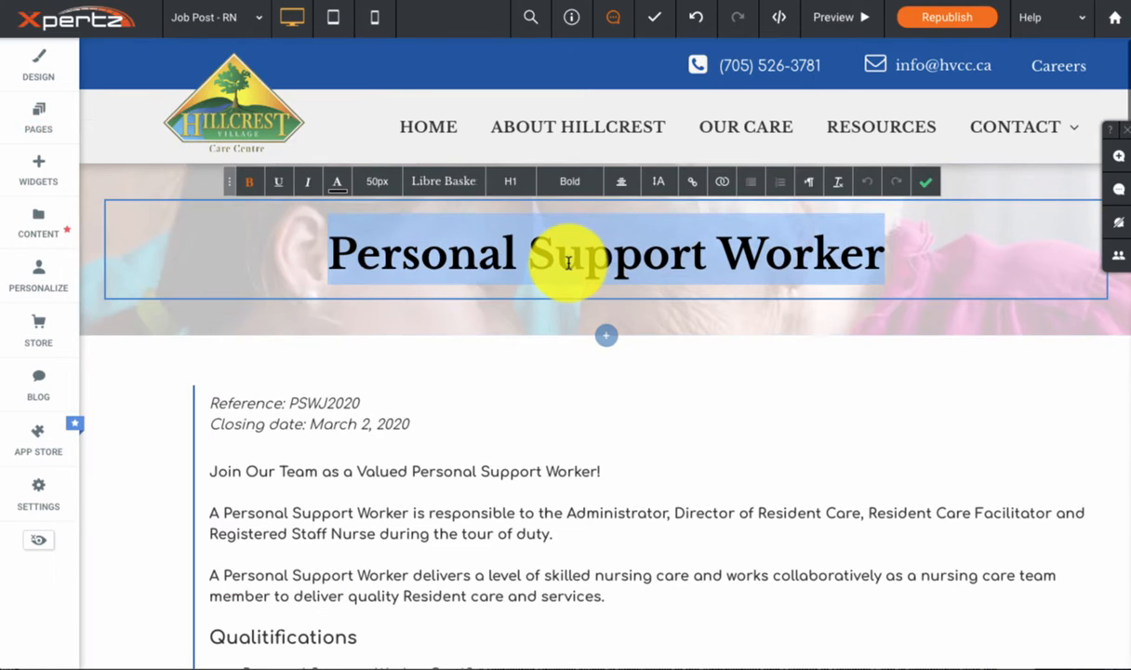
key(ctrl+v)
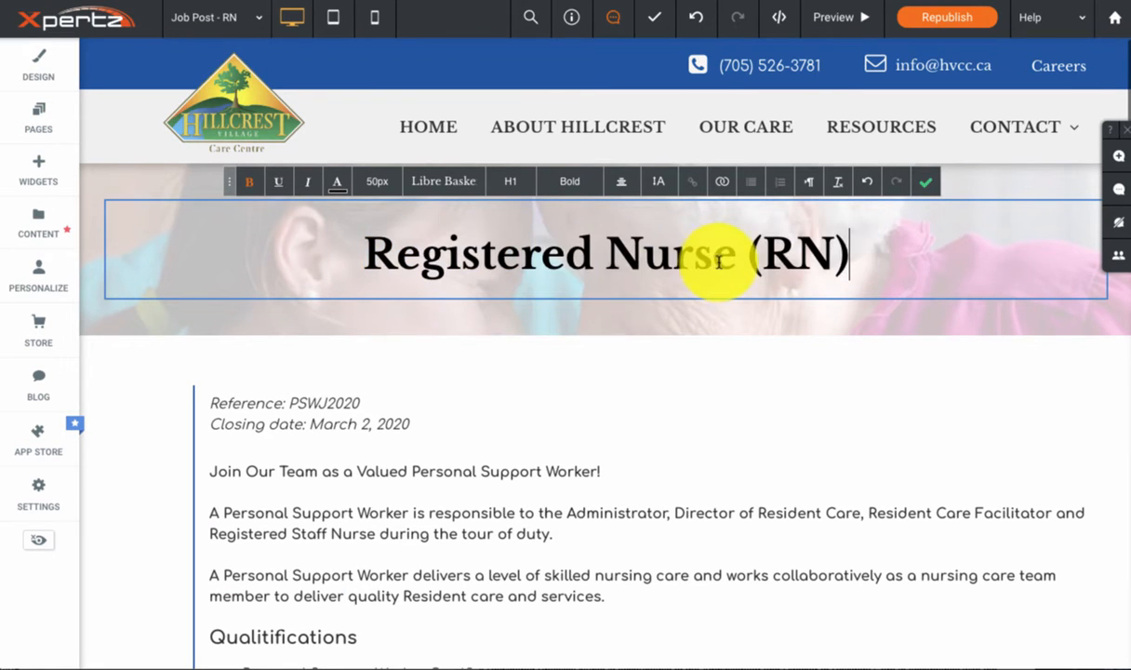
click(929, 187)
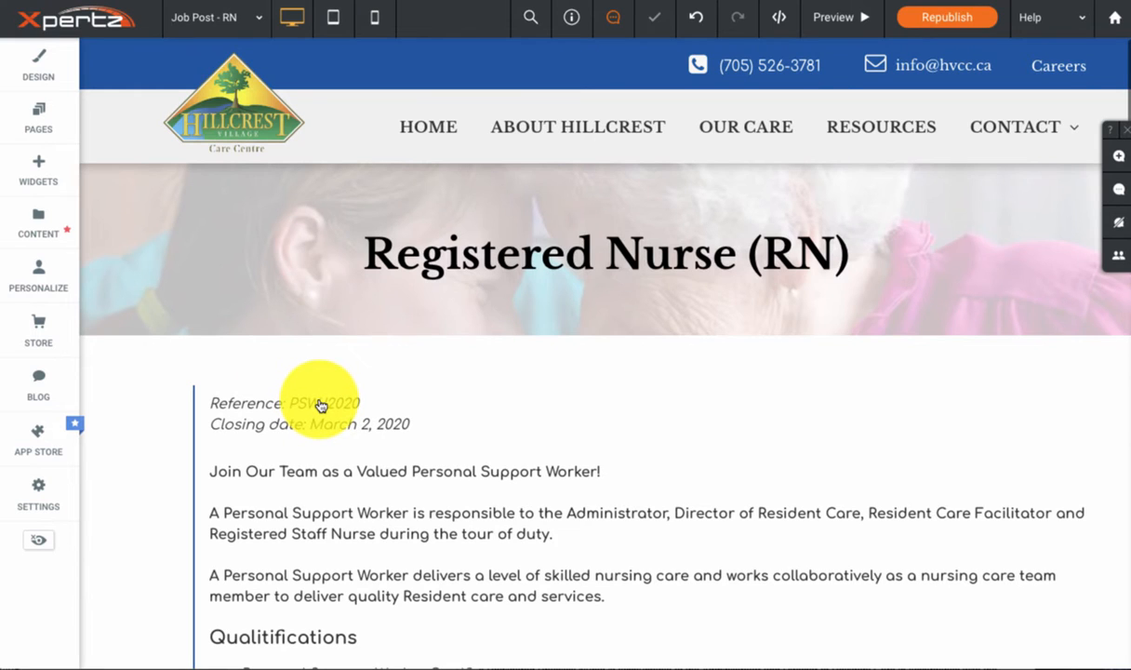
Step: Change the job posting's reference code to RN2020
double_click(348, 400)
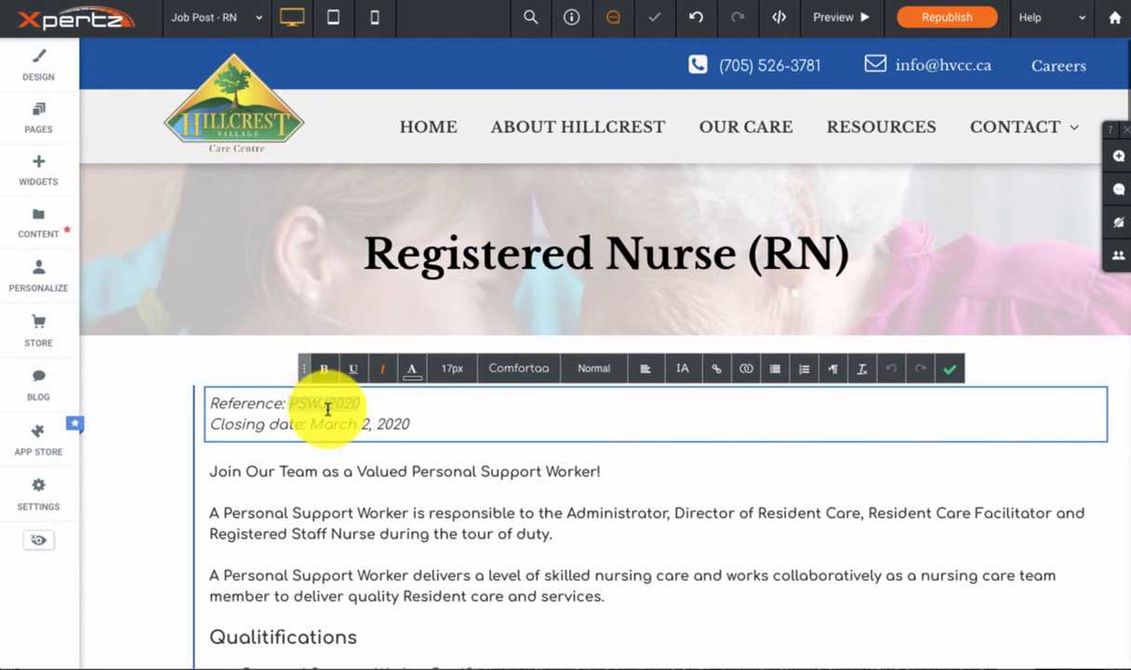
key(Left)
key(Right)
key(Right)
key(Right)
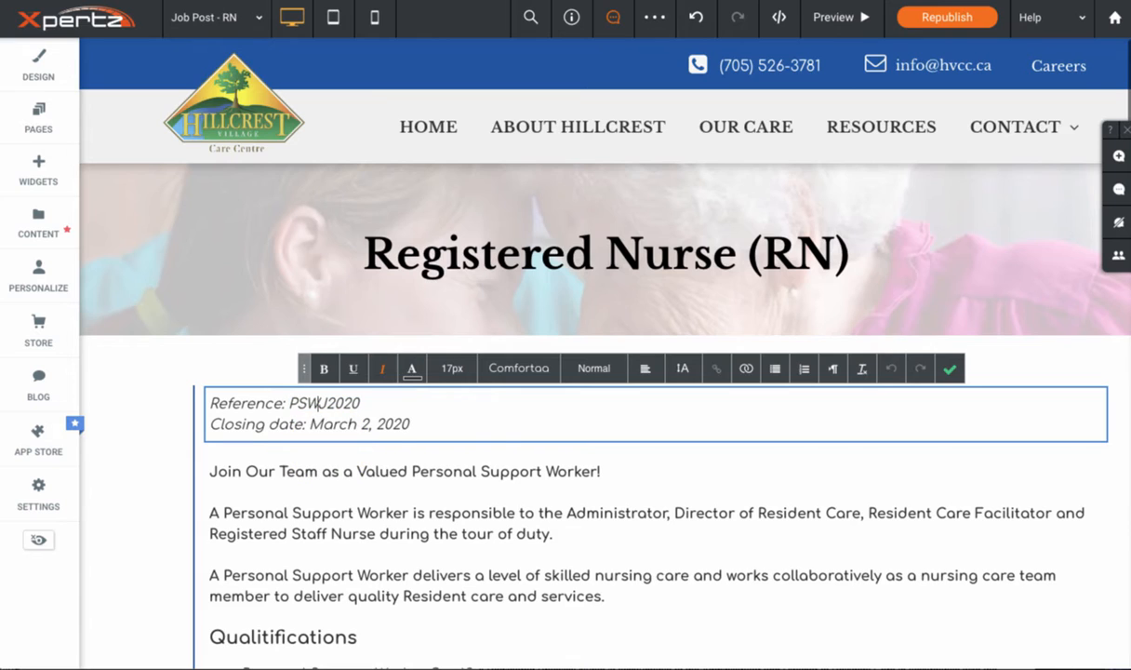
text(RN20)
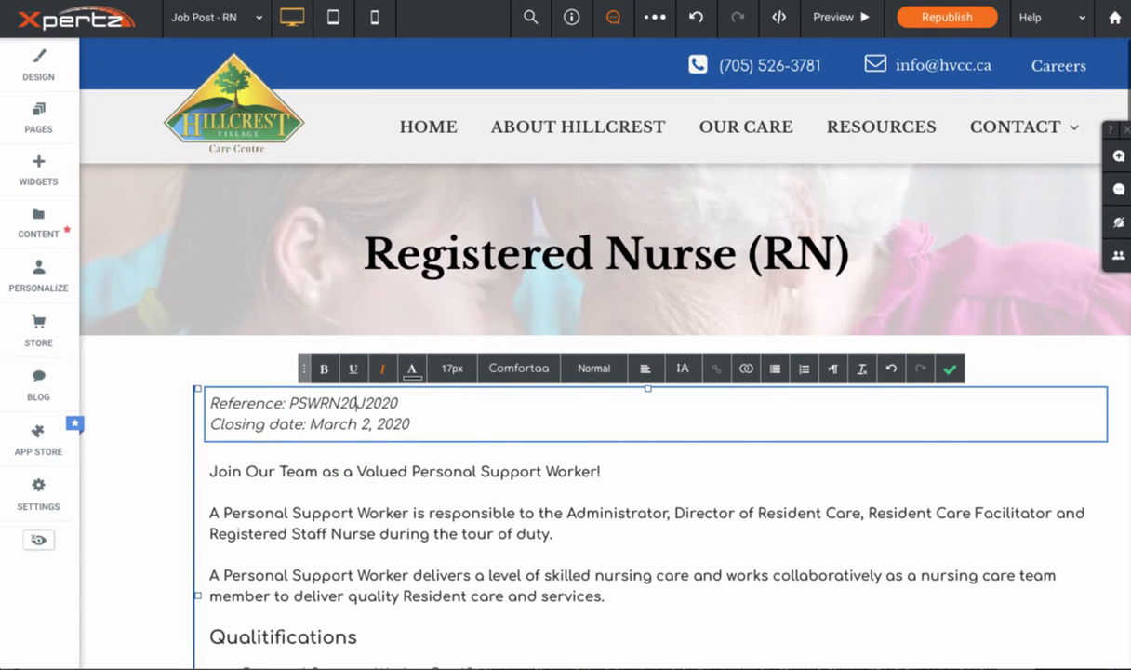
text(2)
key(BackSpace)
key(BackSpace)
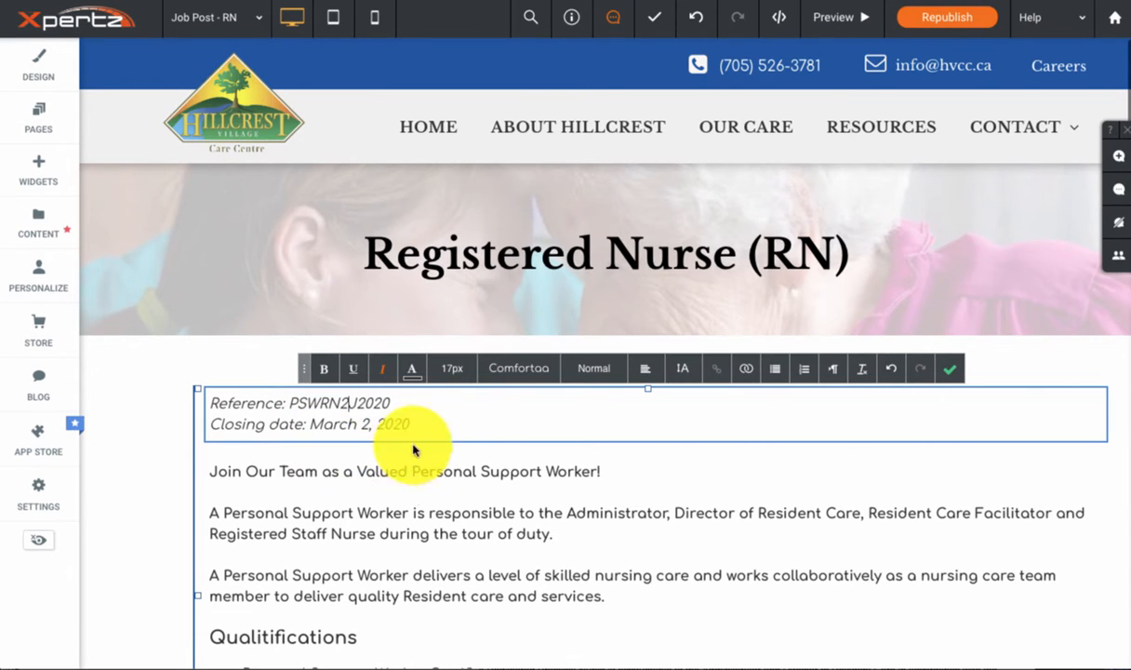
click(364, 400)
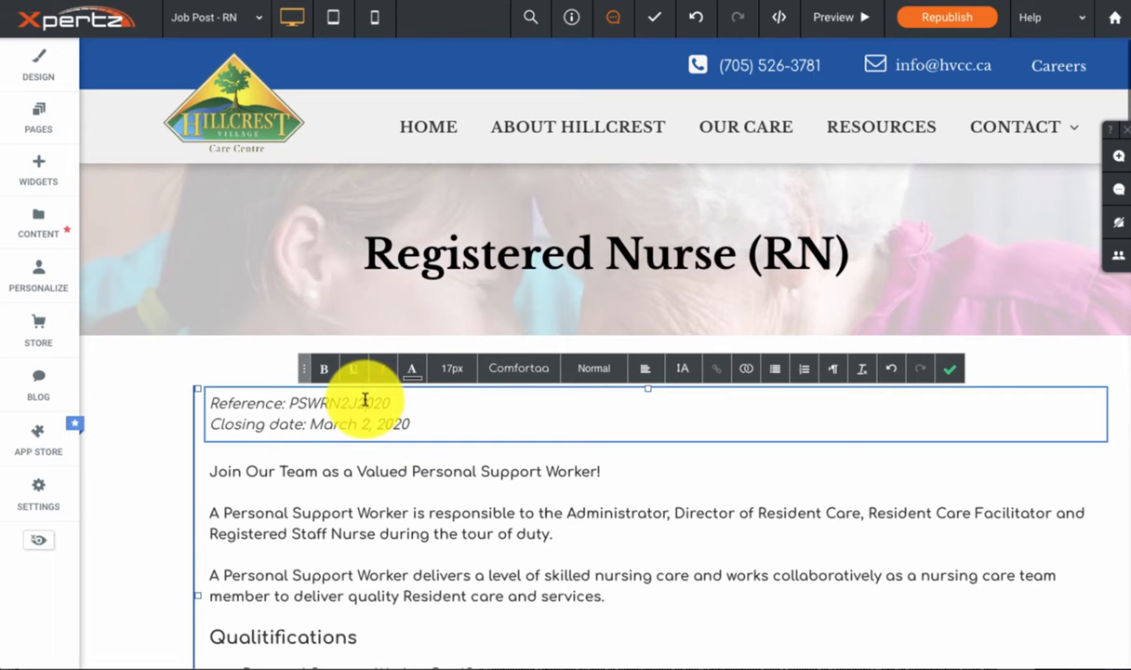
key(BackSpace)
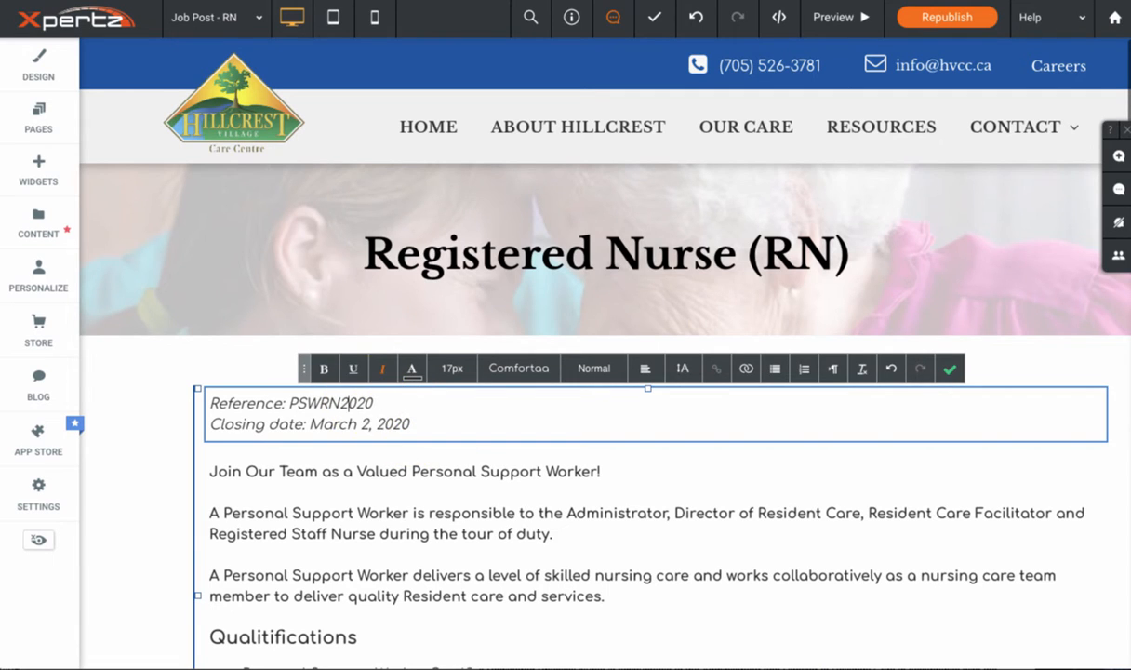
click(361, 401)
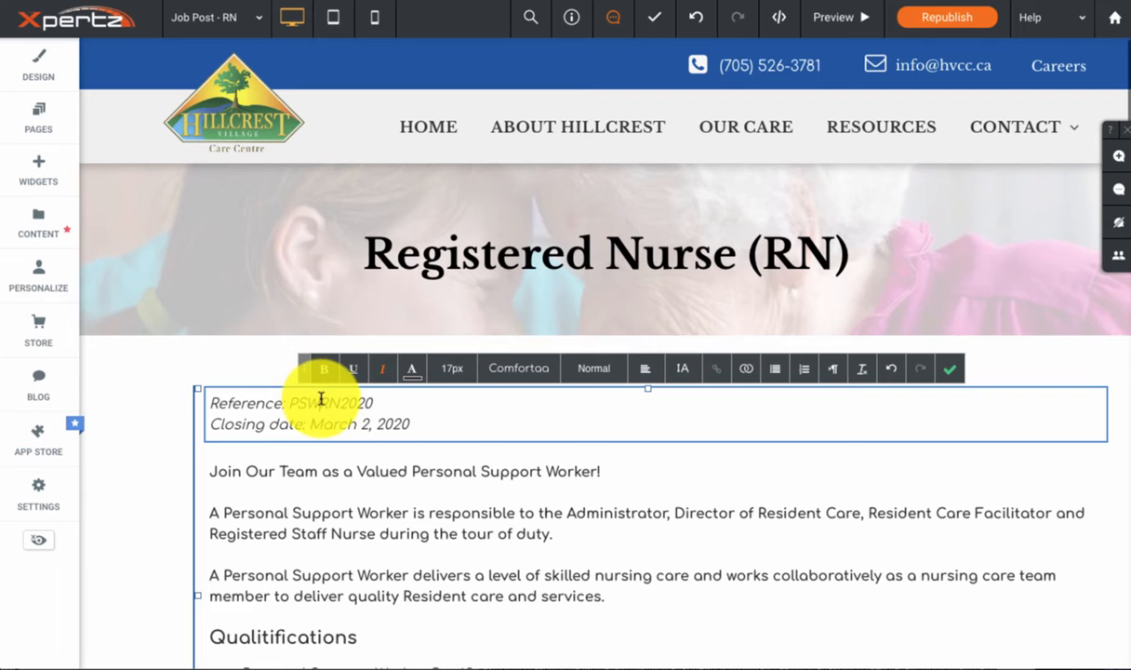
key(BackSpace)
key(BackSpace)
key(BackSpace)
Step: Set the closing date of the job posting to March 10, 2020
click(359, 430)
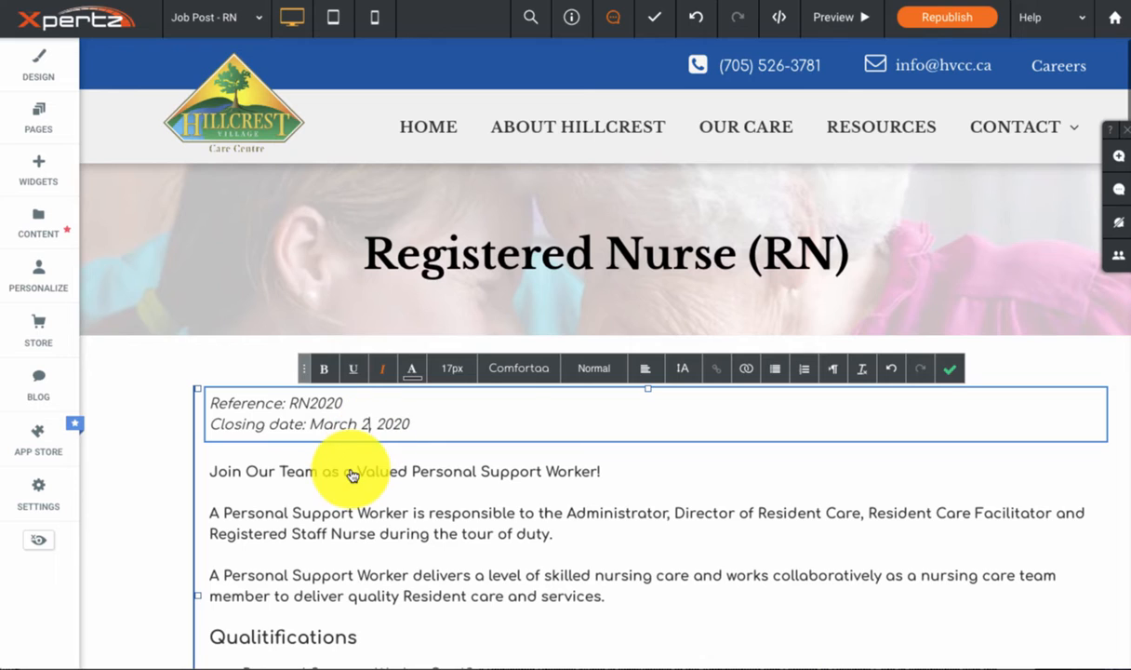
key(BackSpace)
text(10)
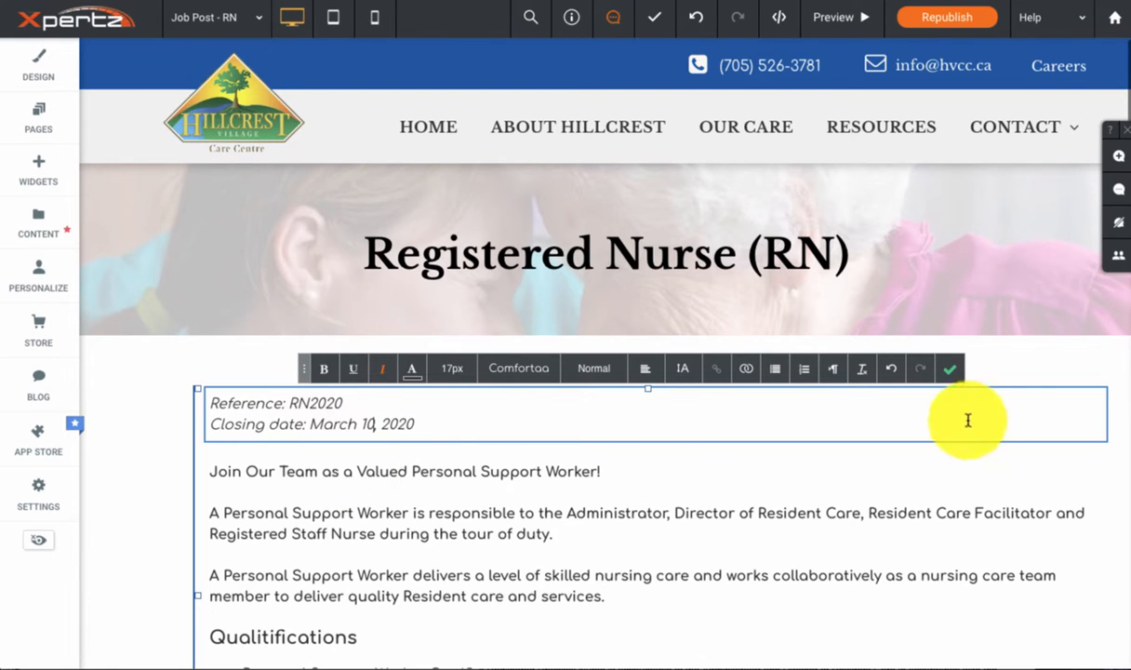
click(349, 473)
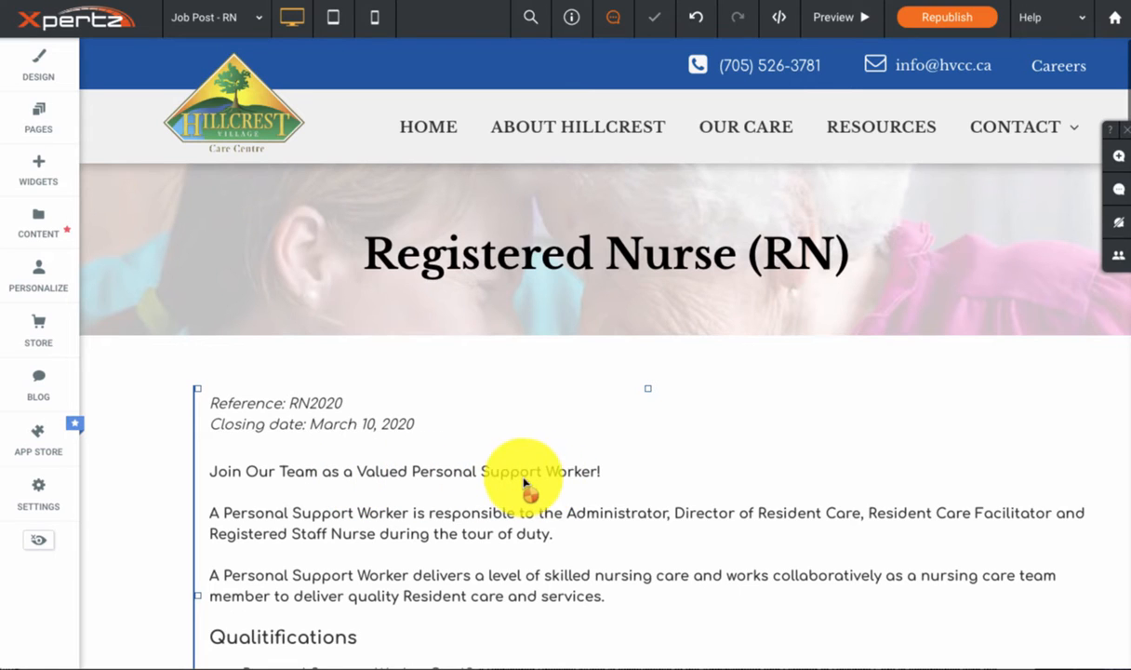
Step: Change the opening line of the job description to "Join Our Team as a Valued Registered Nurse!"
click(420, 477)
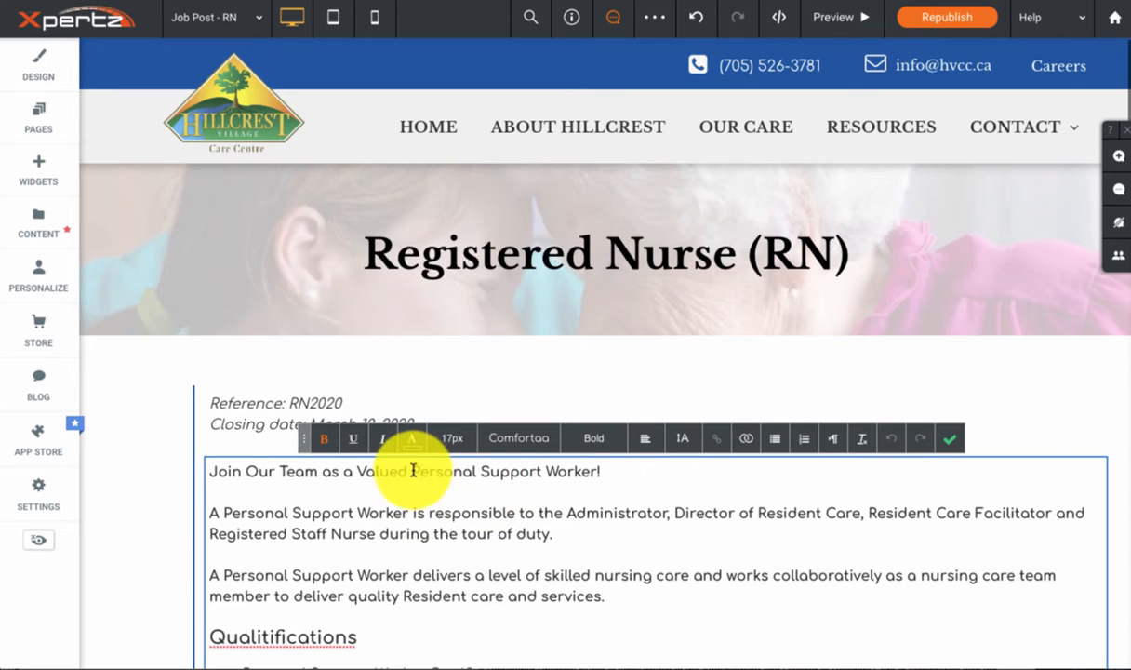
drag(414, 472, 598, 474)
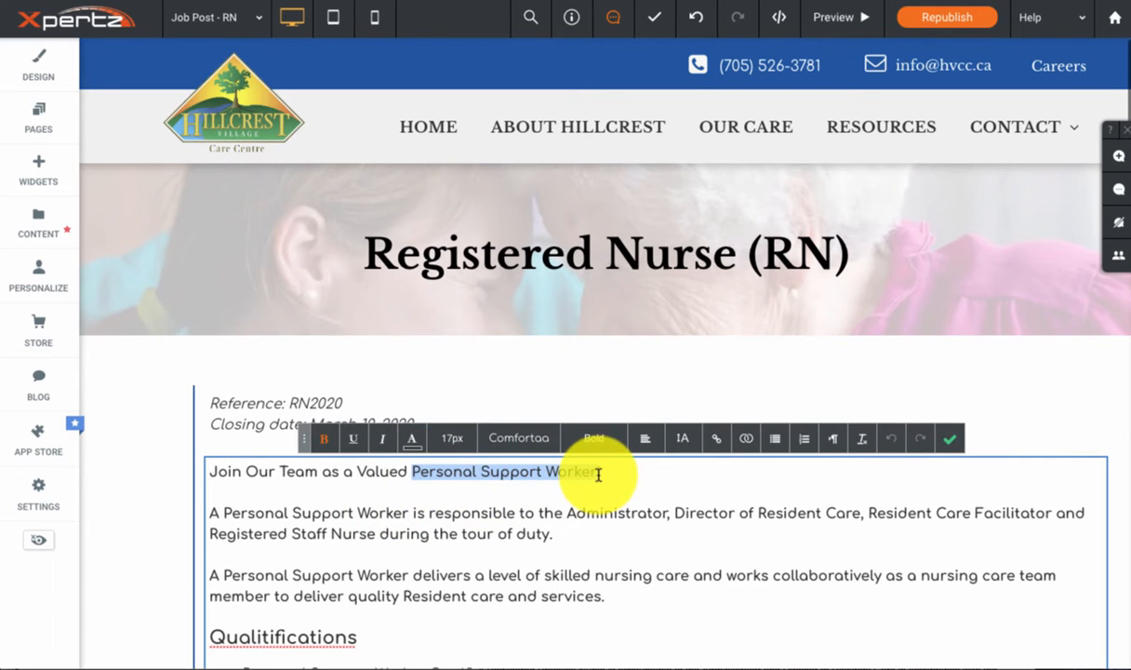
text(Registered)
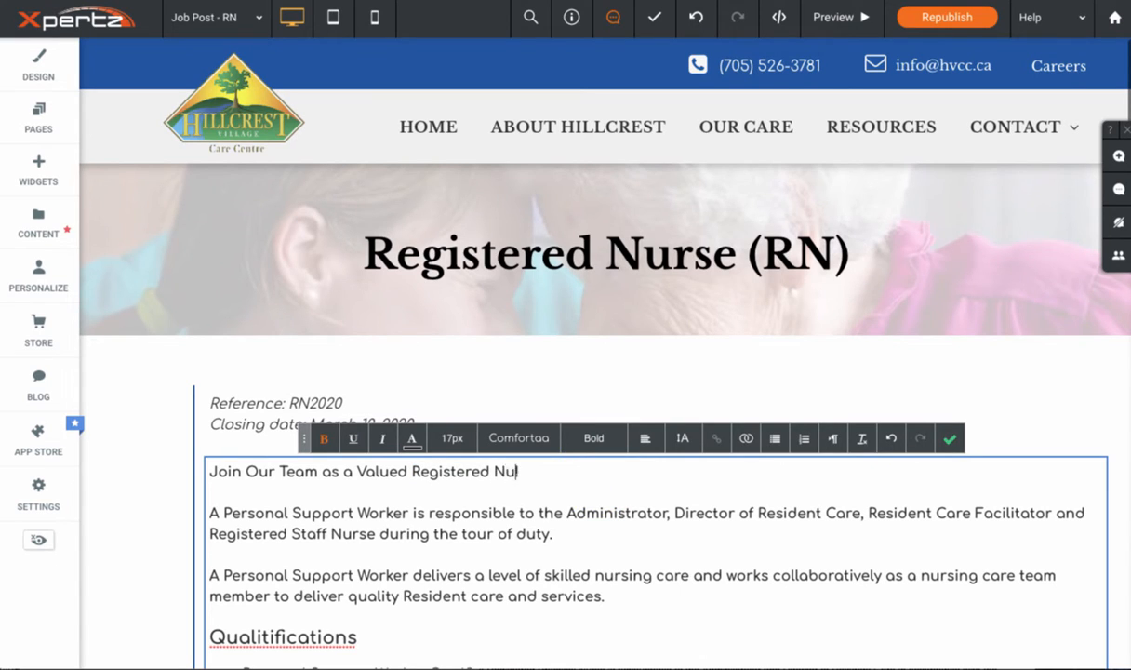
text( Nurse!)
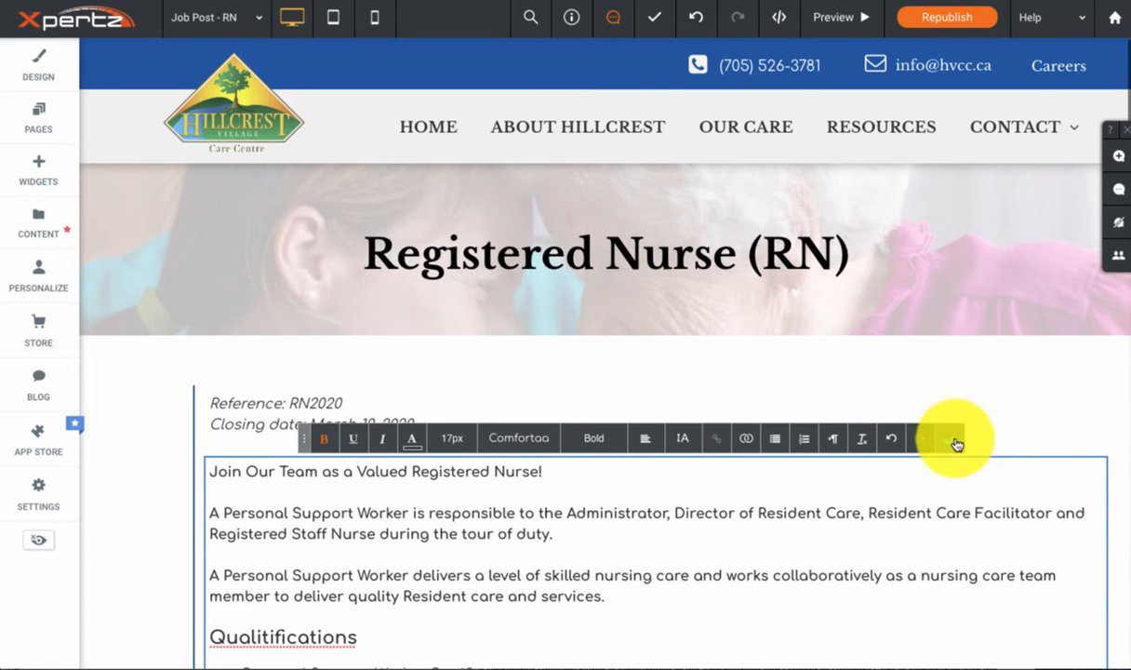
Step: Copy the RN description, qualifications and salary from the job posting email and replace the old PSW text below the opening line with them
click(614, 668)
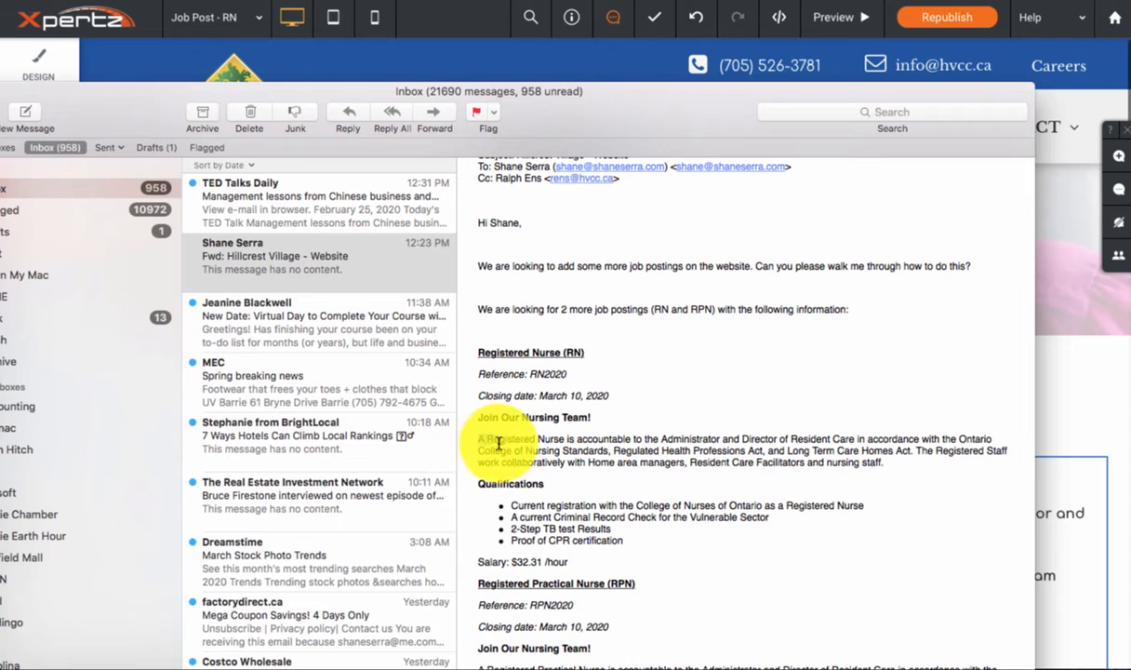
drag(480, 439, 621, 561)
key(ctrl+c)
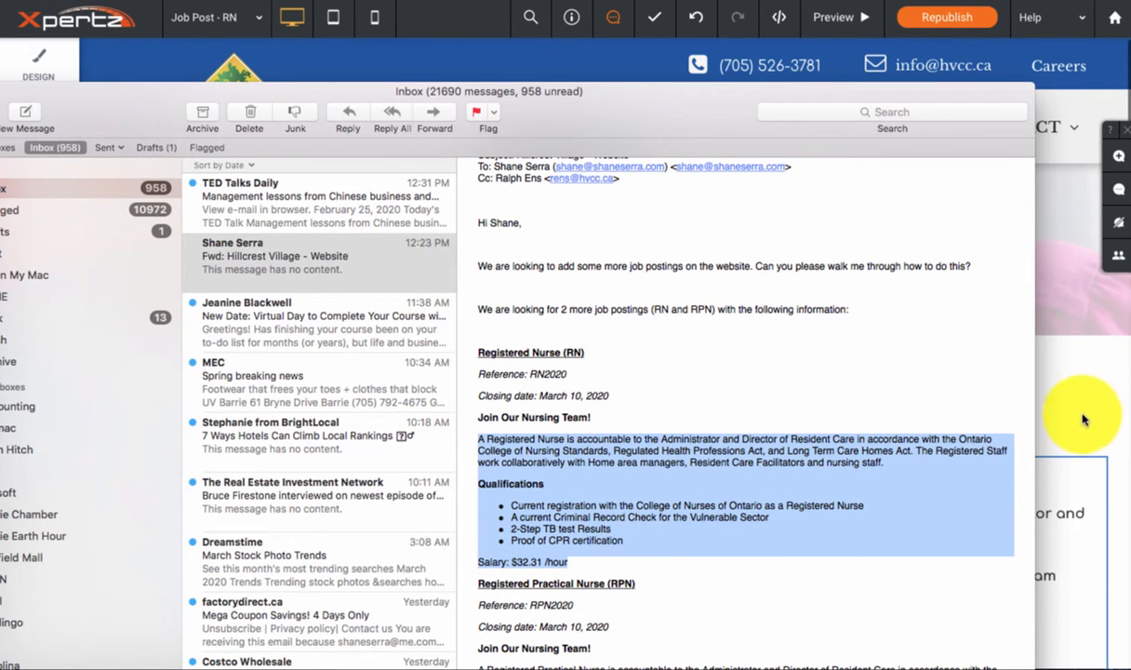
click(1042, 400)
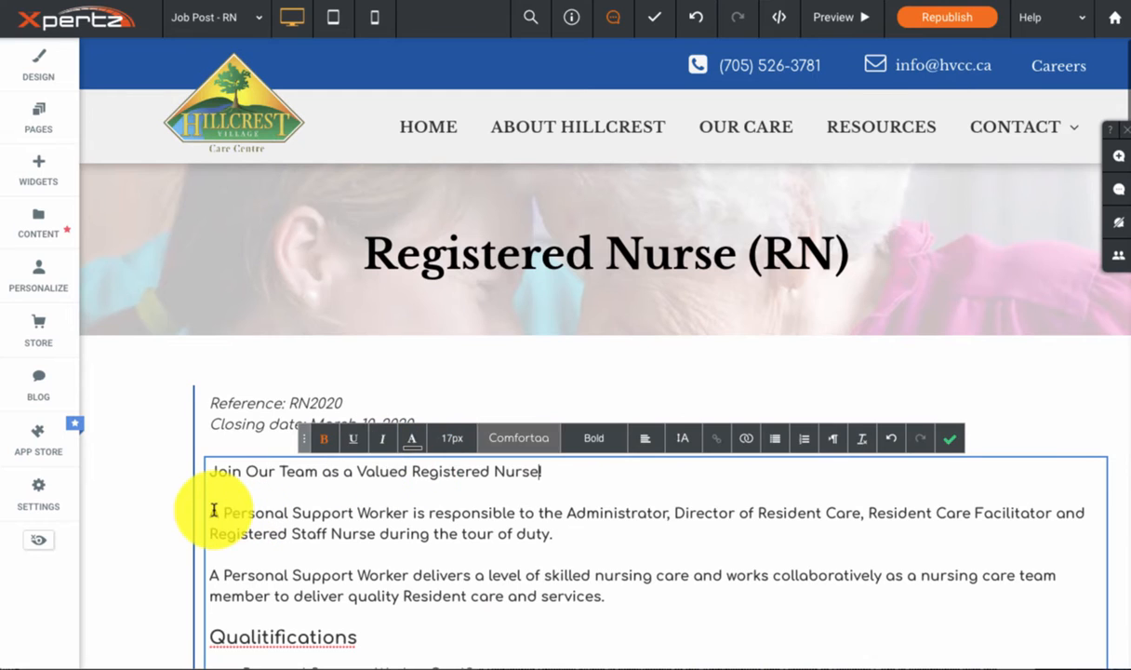
drag(213, 511, 390, 629)
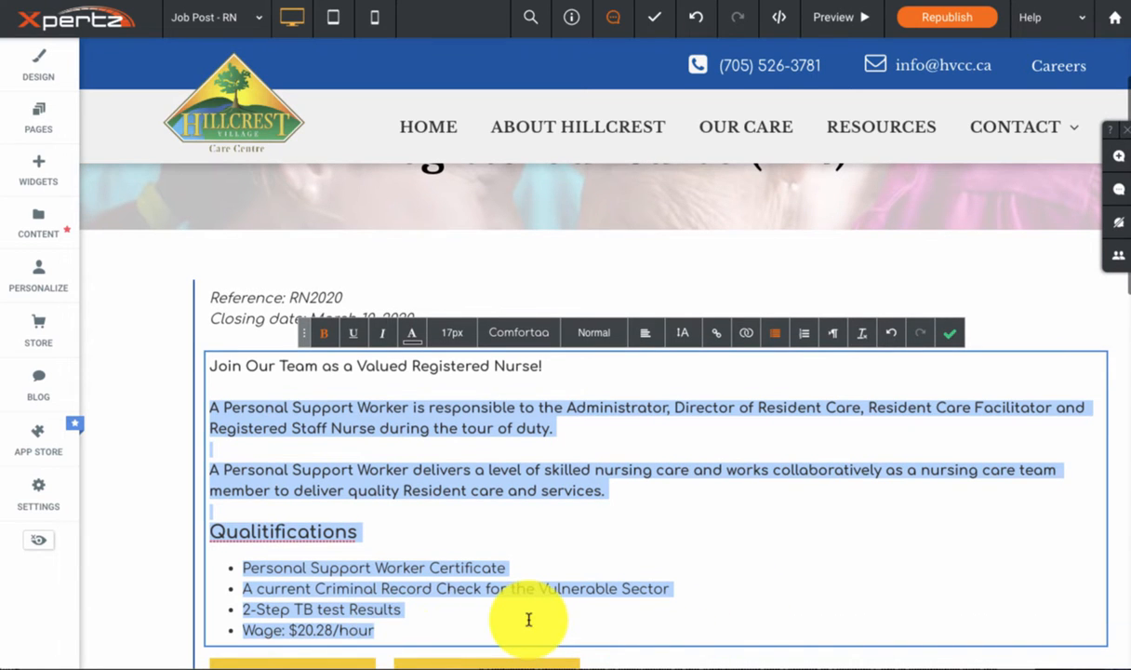
key(ctrl+v)
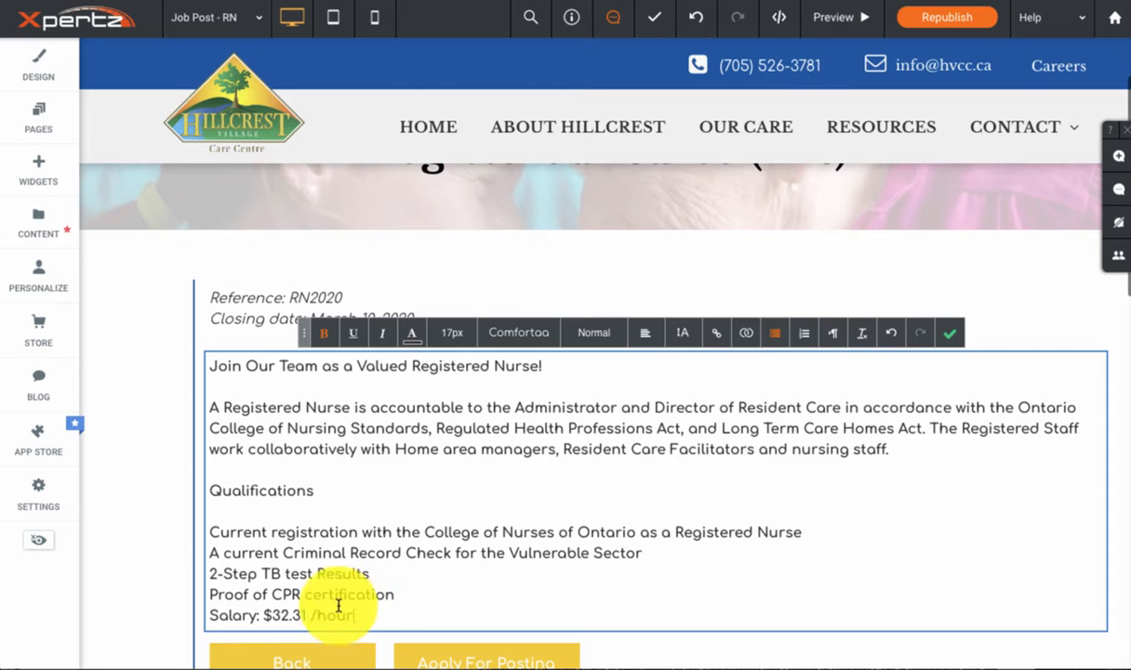
Step: Format the qualification and salary lines as a bulleted list and remove the blank line beneath the Qualifications heading
drag(336, 610, 215, 533)
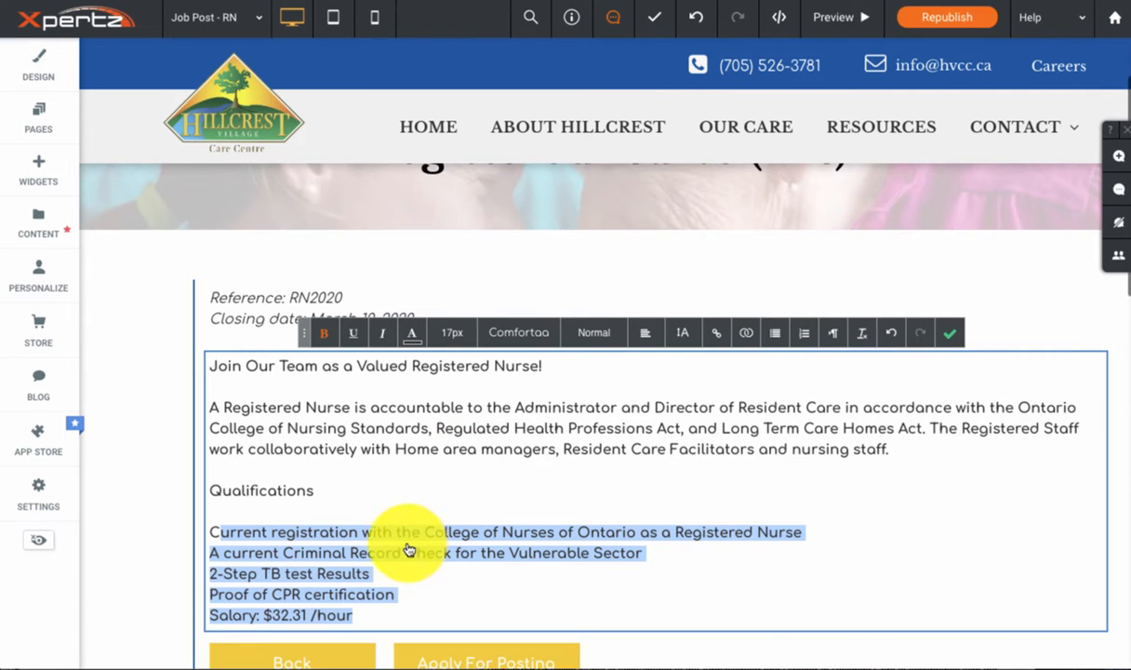
click(282, 517)
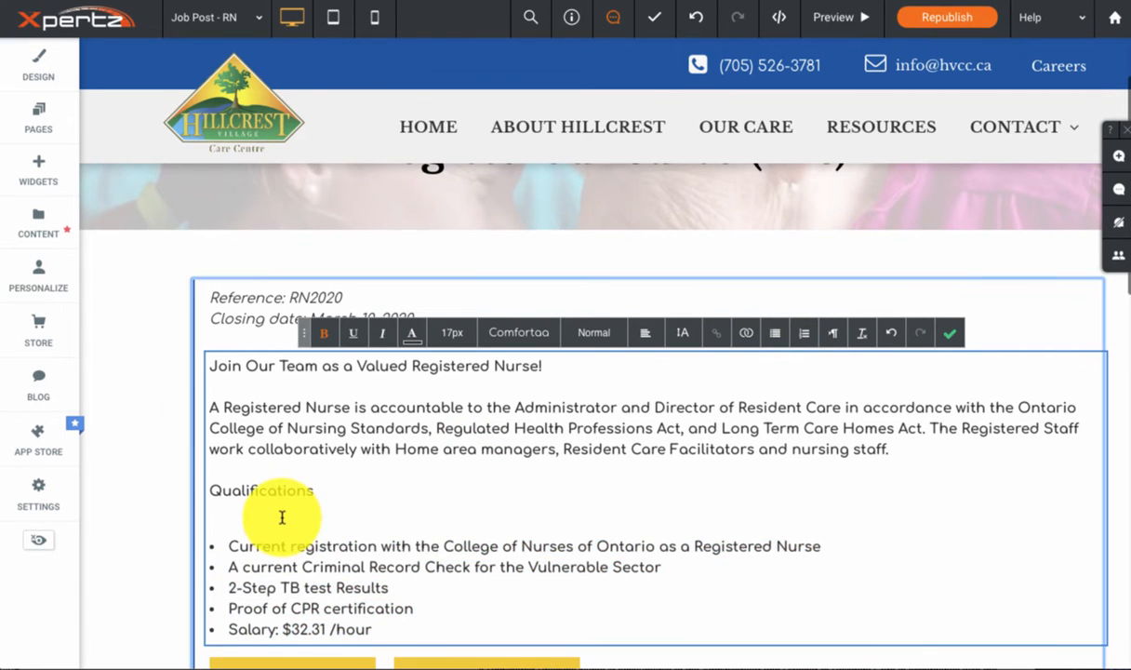
key(BackSpace)
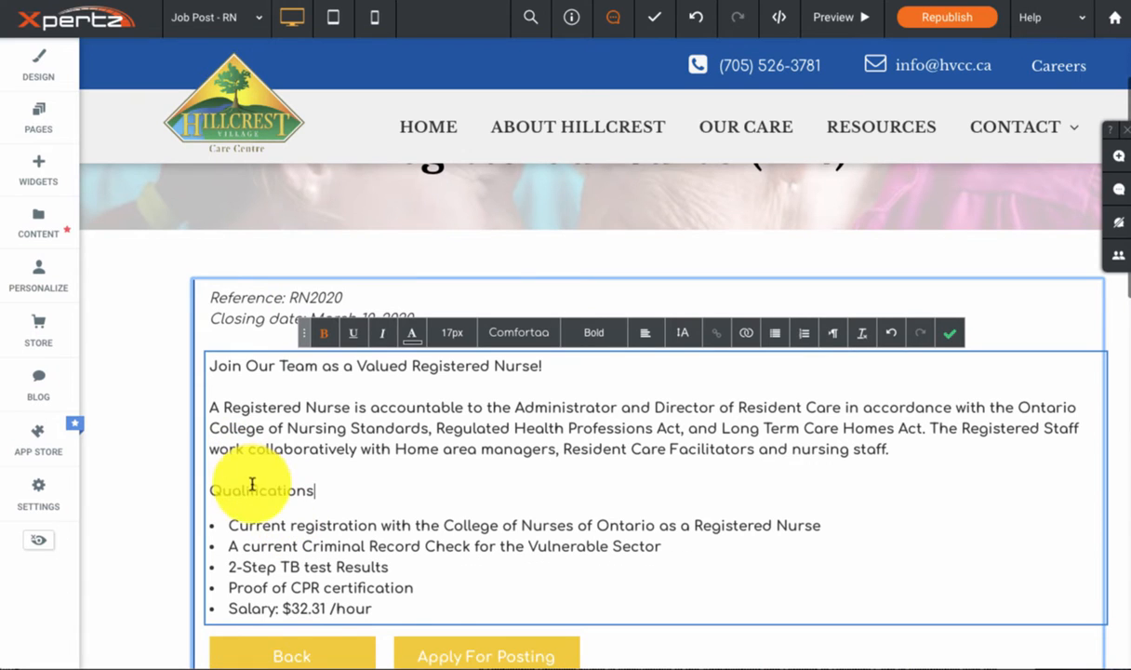
drag(308, 487, 218, 482)
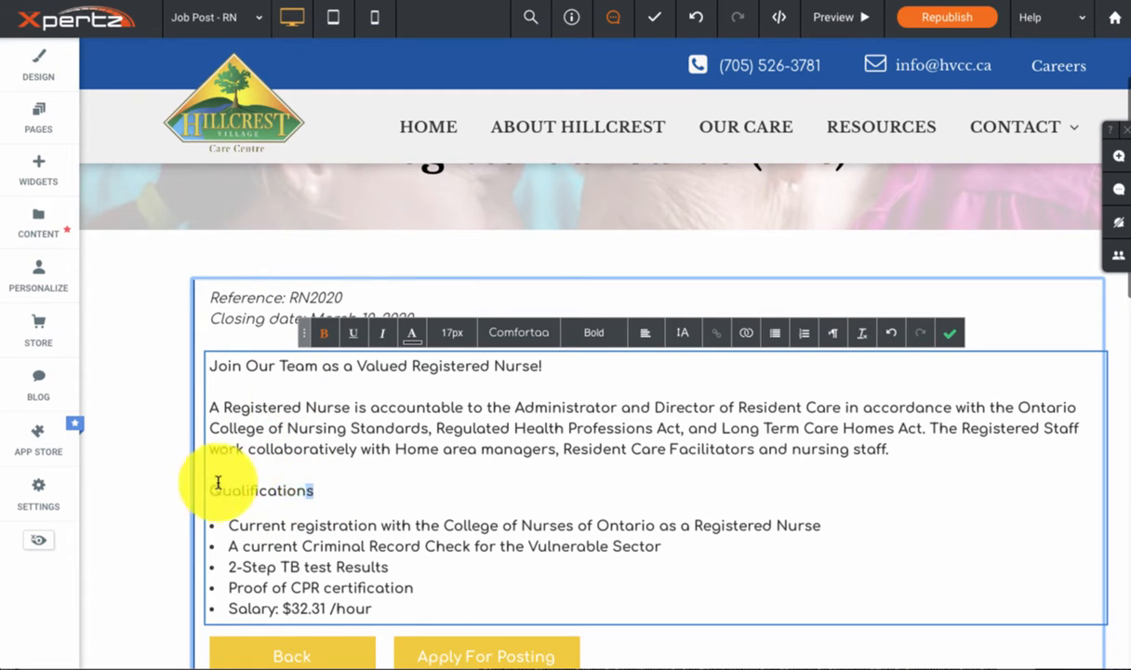
click(325, 334)
click(325, 334)
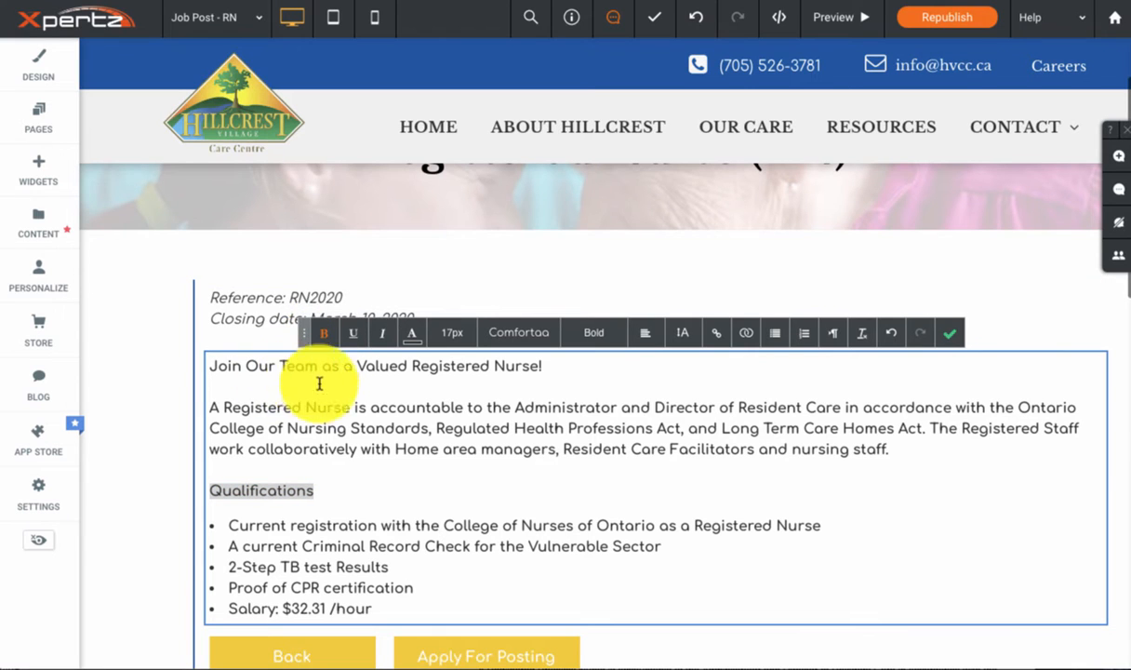
click(341, 455)
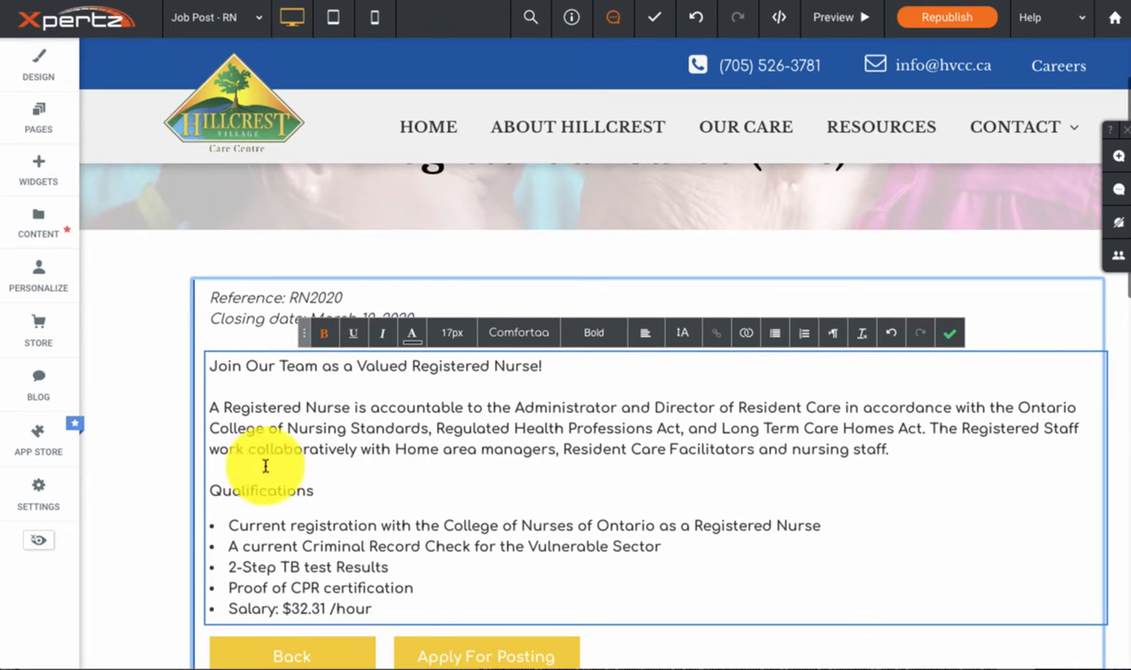
Step: Set the text size of the Qualifications heading to 20px
drag(323, 488, 181, 486)
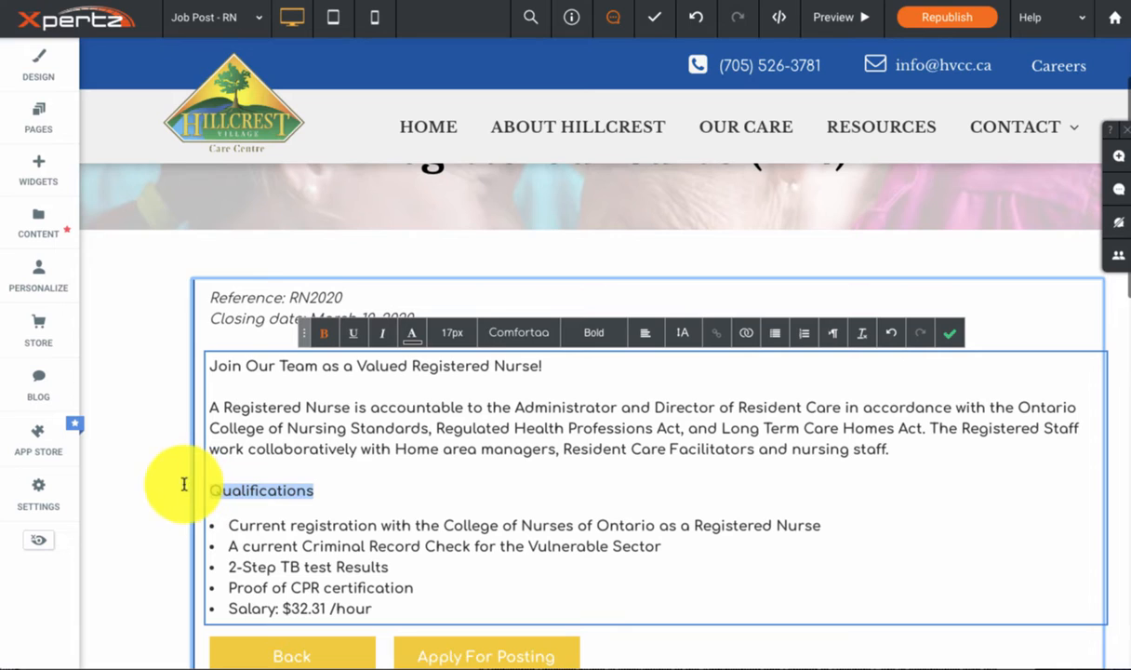
click(449, 335)
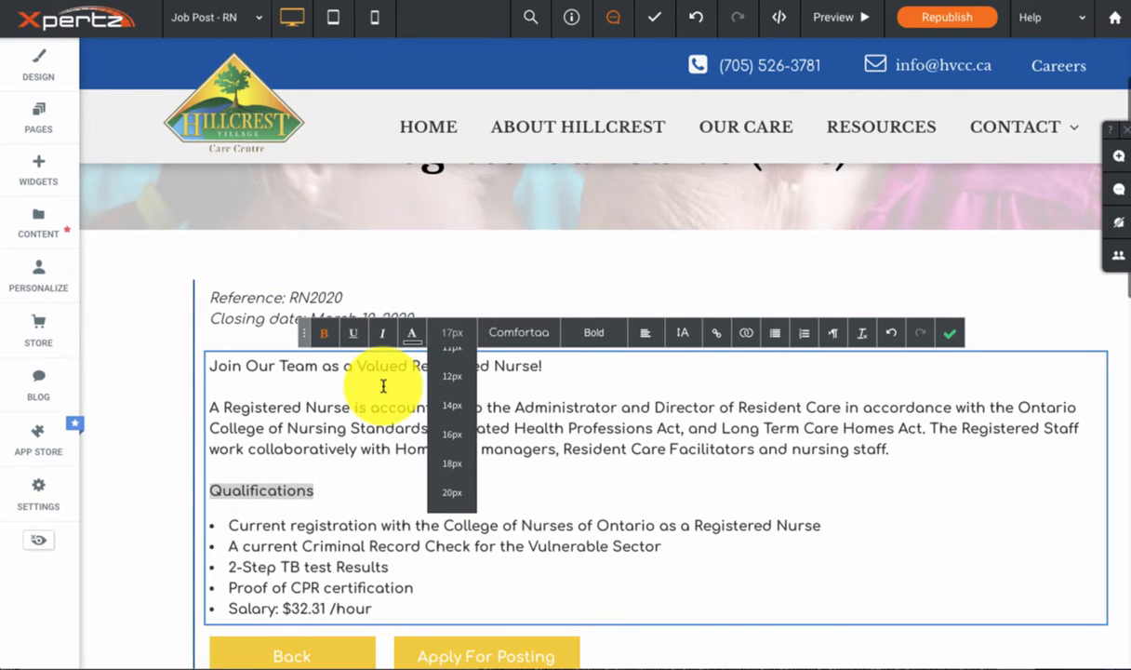
text(20)
key(Return)
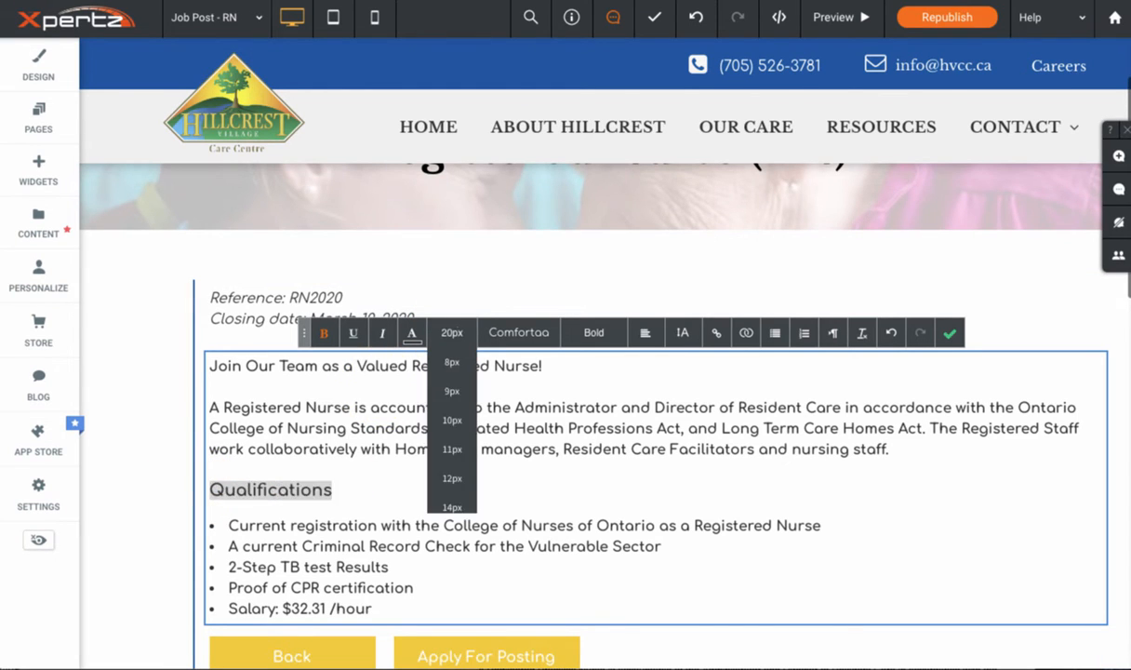
Step: Set the text size of the opening line "Join Our Team as a Valued Registered Nurse!" to 20px
click(229, 366)
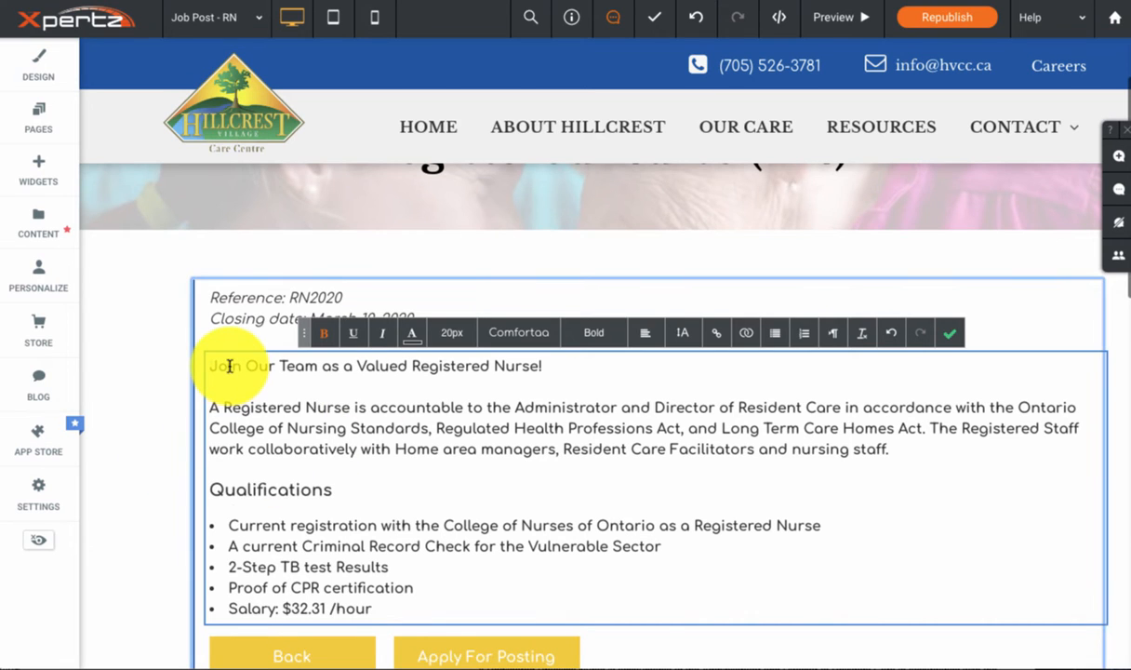
triple_click(229, 365)
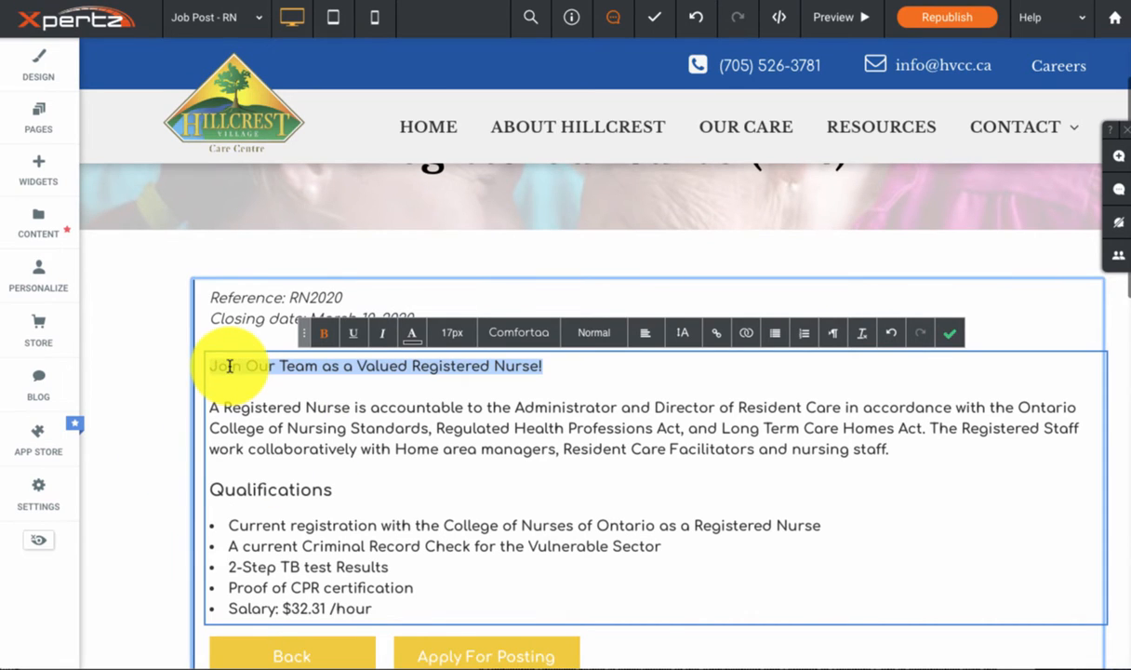
click(446, 333)
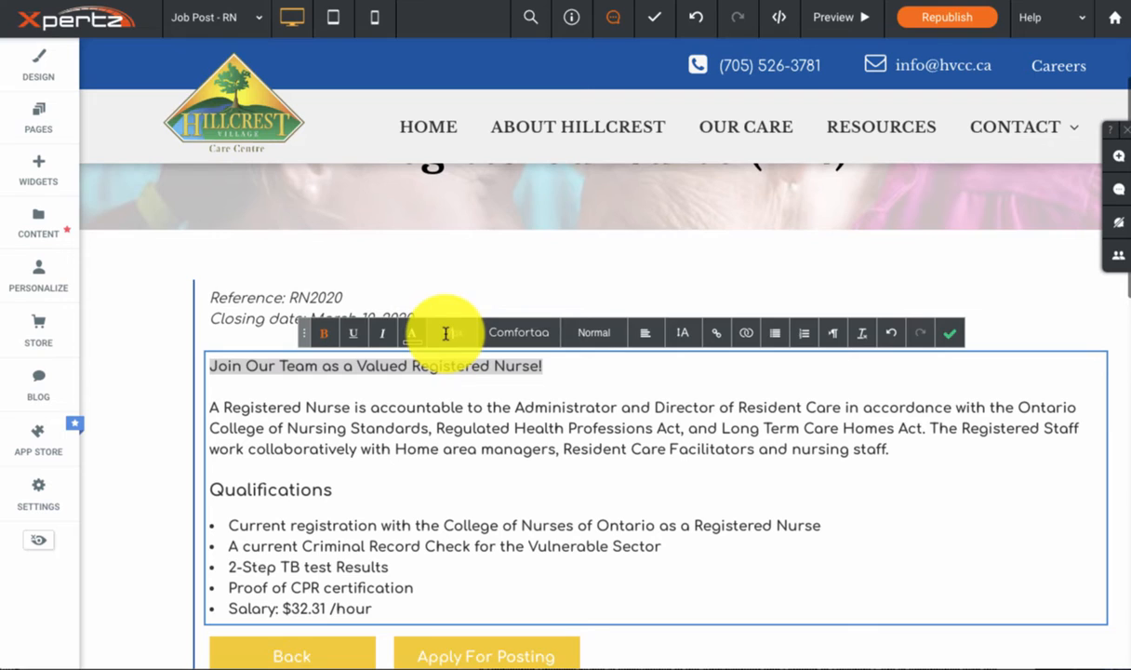
click(446, 333)
text(20)
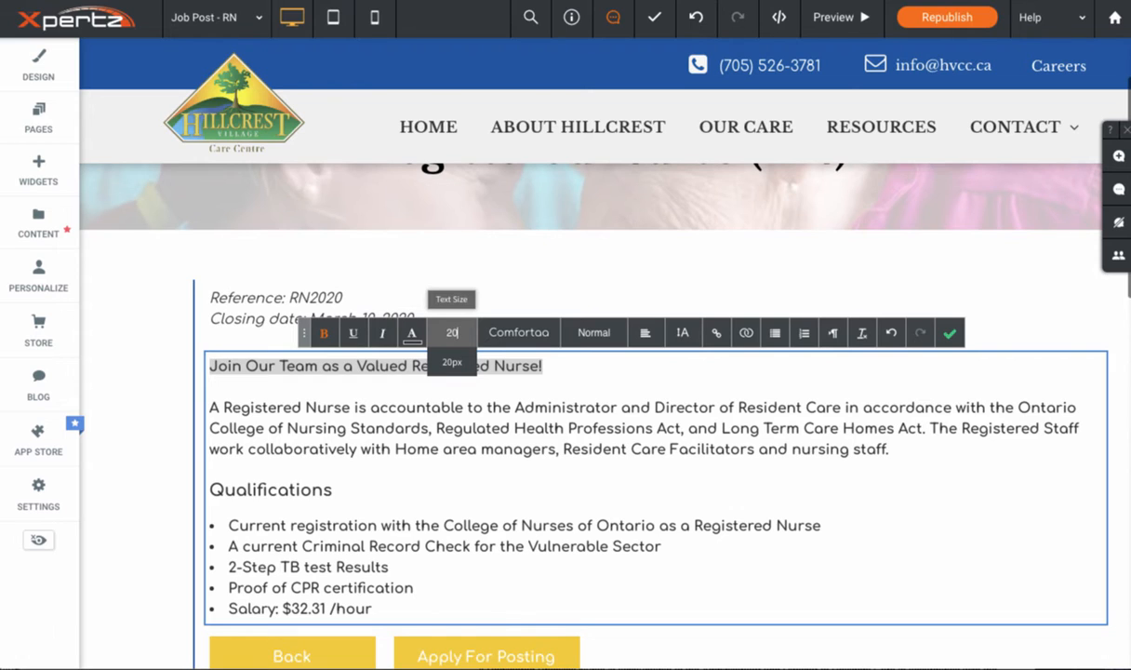
click(453, 362)
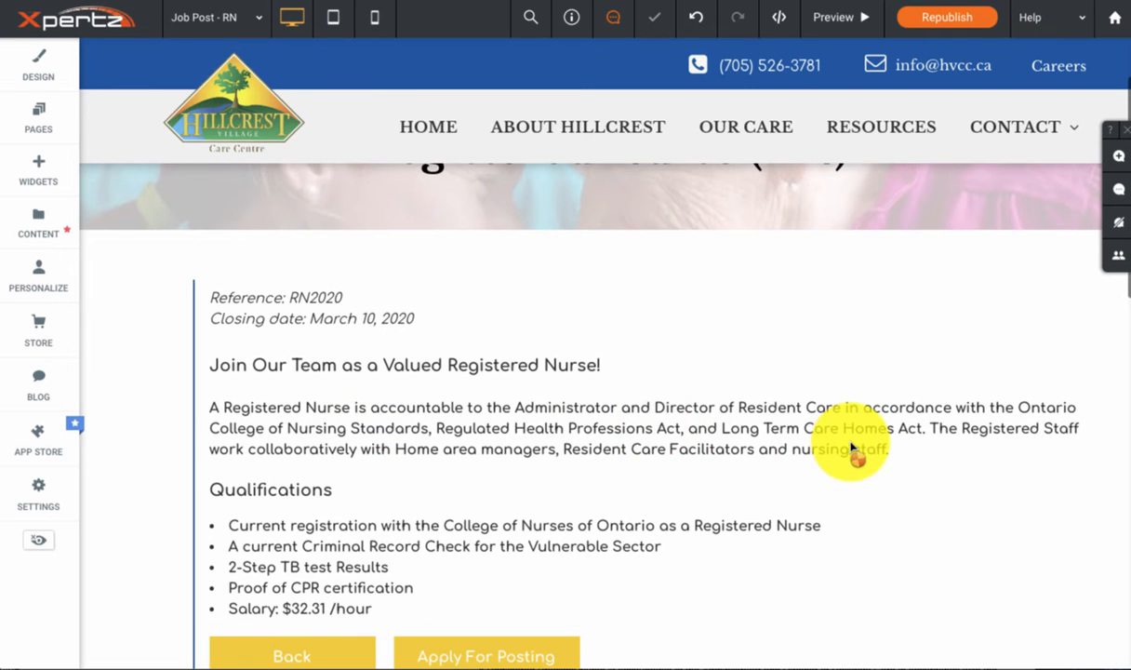
click(935, 425)
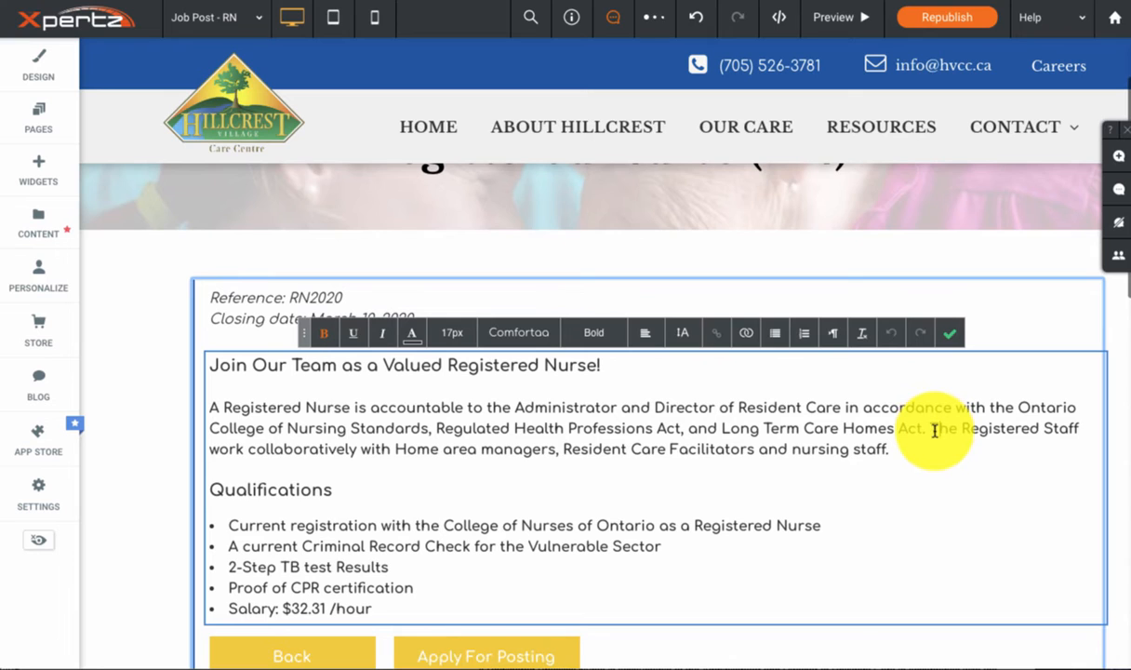
drag(932, 428, 933, 452)
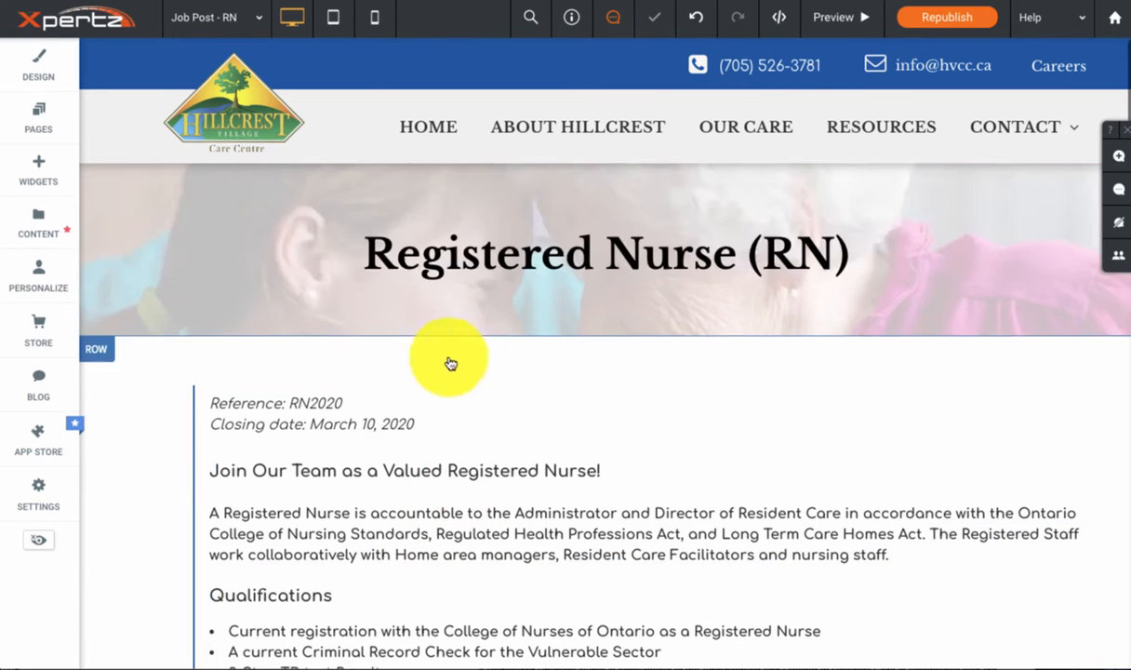
Step: Change the Job Application Submission form's title to "Job Post - RN" and hide the title on the page
scroll(456, 368, down, 3)
scroll(481, 383, down, 2)
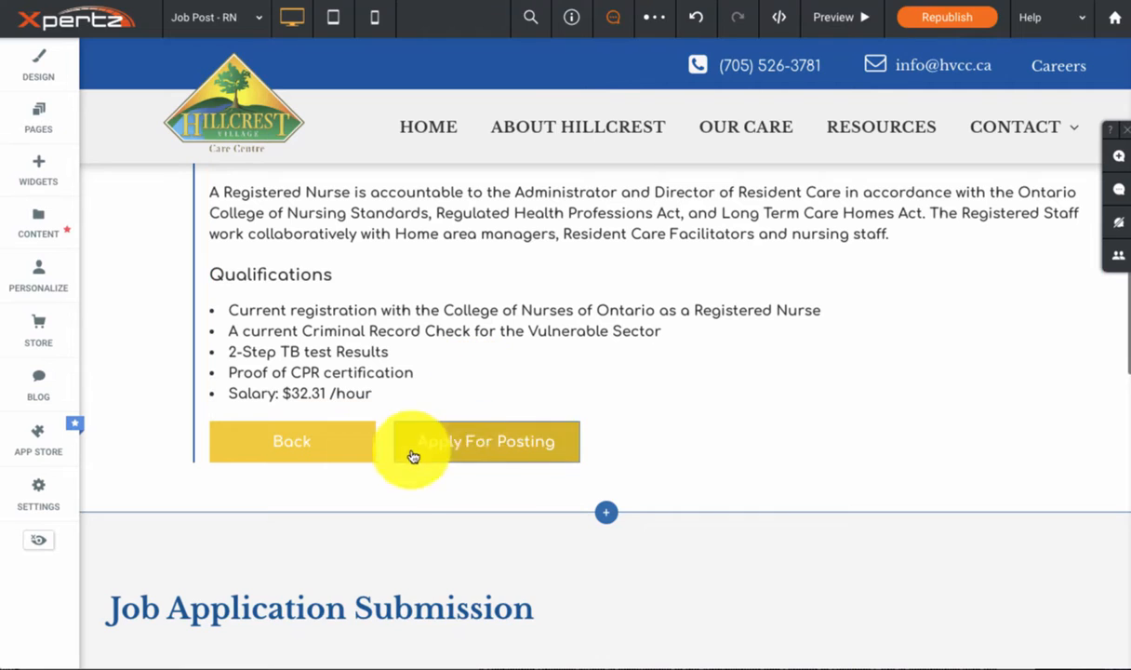
click(496, 445)
scroll(541, 430, down, 3)
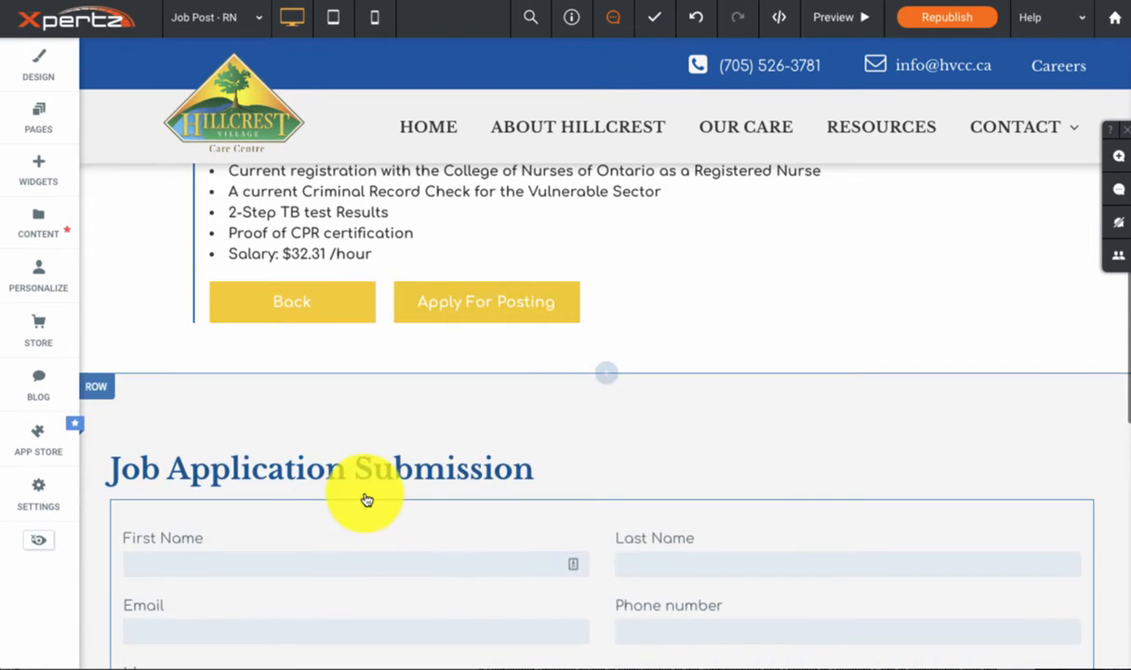
scroll(240, 470, down, 1)
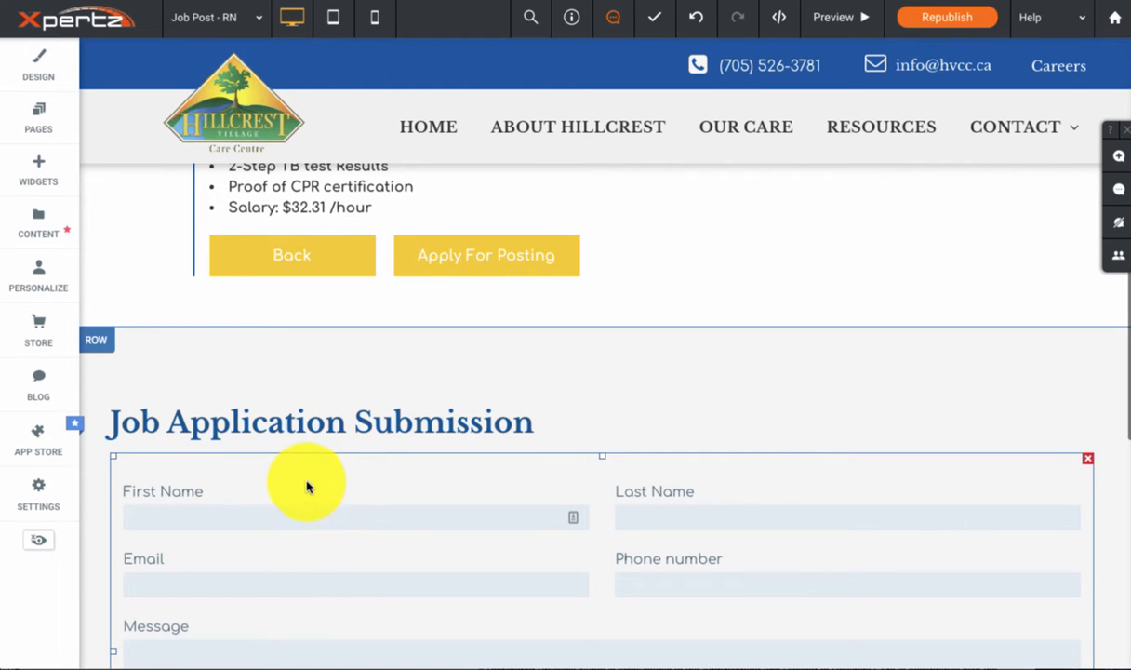
click(307, 487)
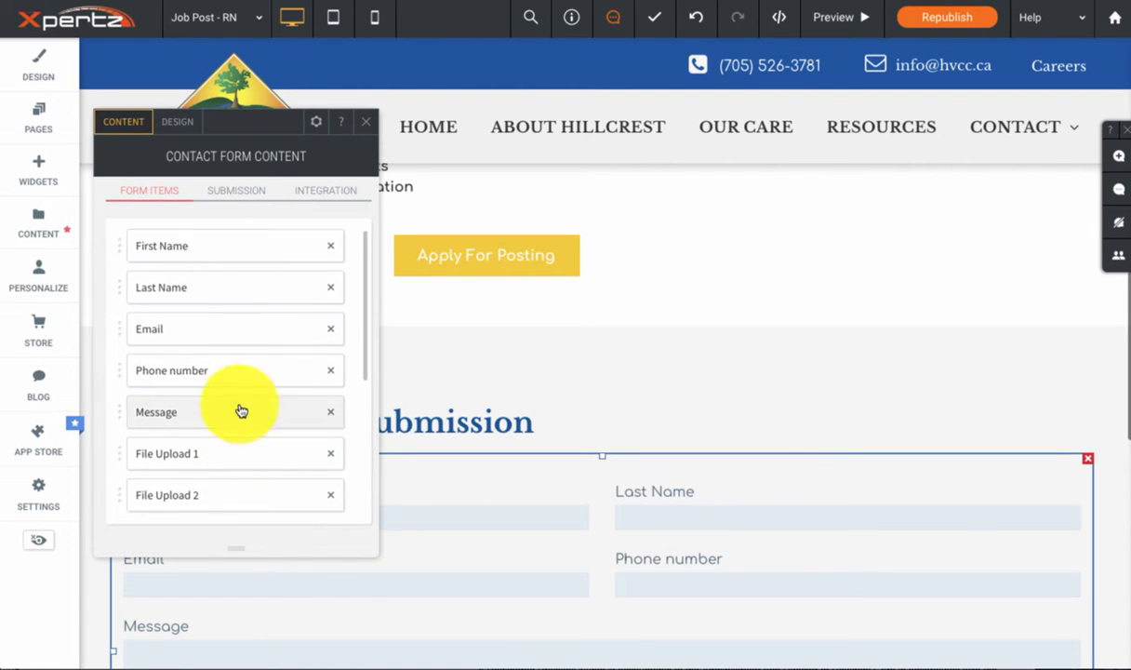
scroll(237, 409, down, 3)
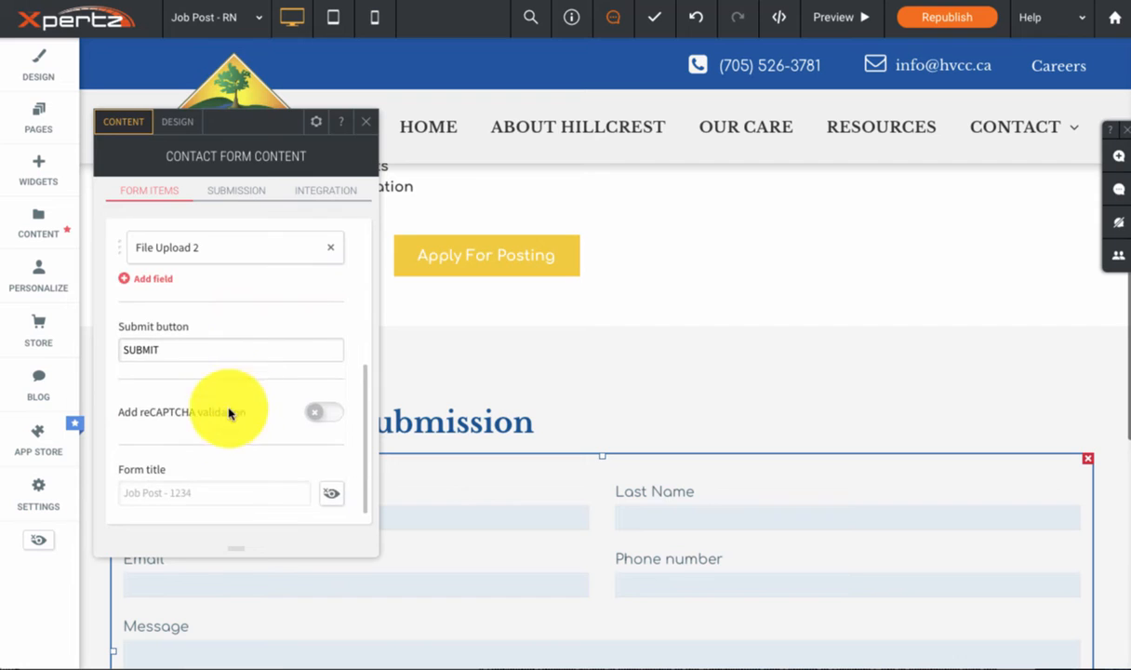
click(188, 495)
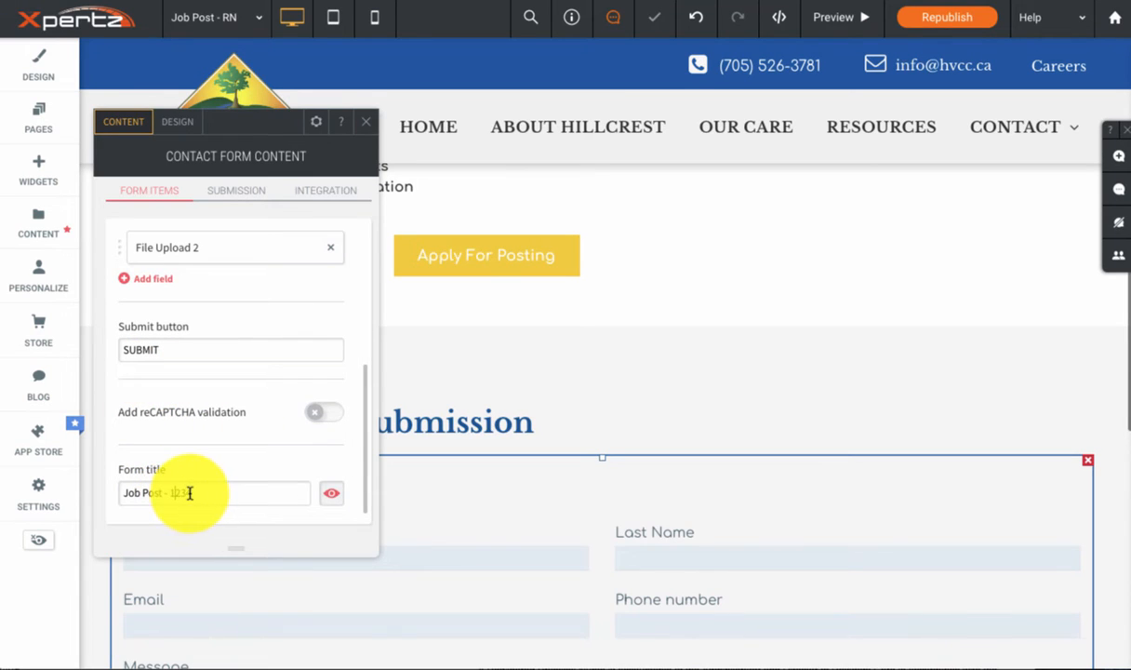
double_click(189, 494)
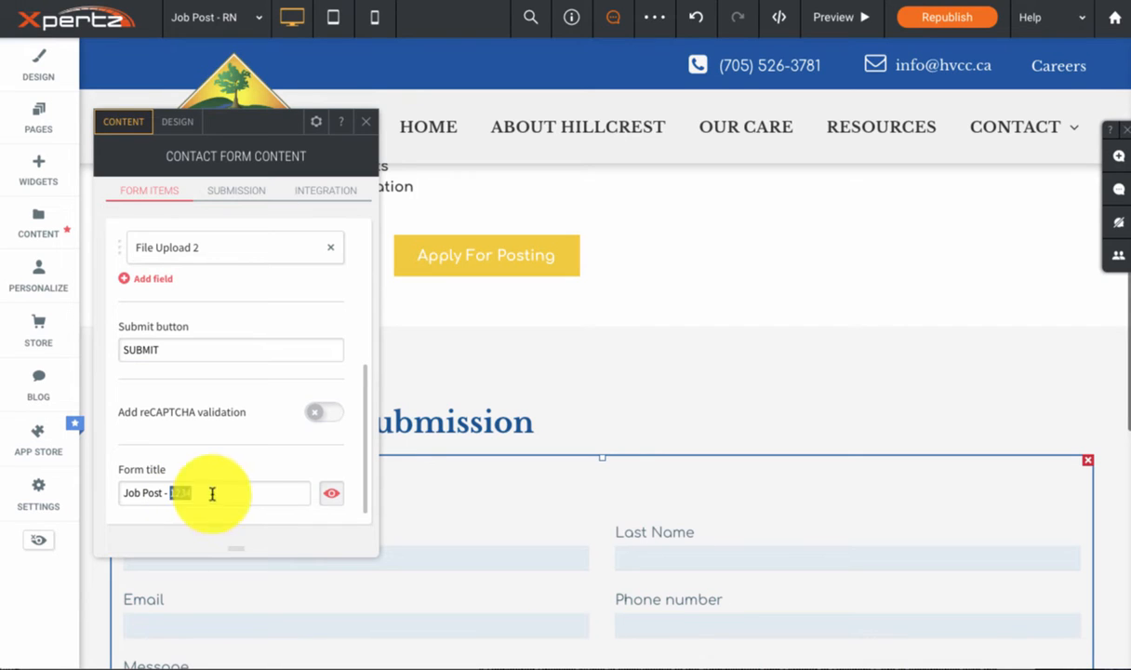
text(RN)
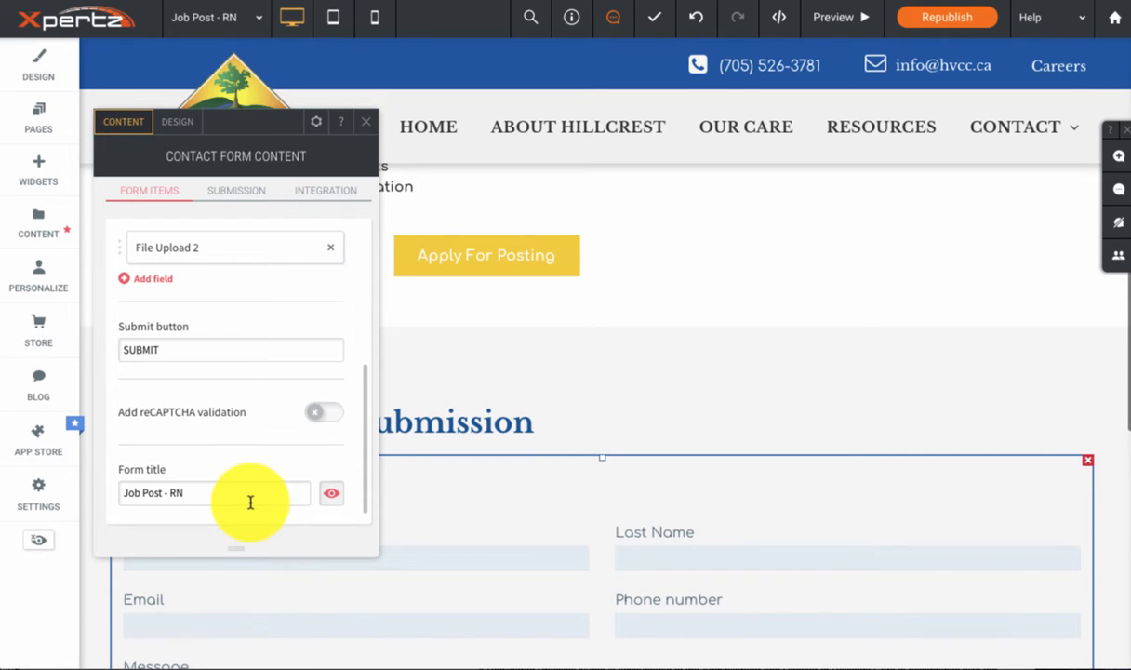
click(335, 502)
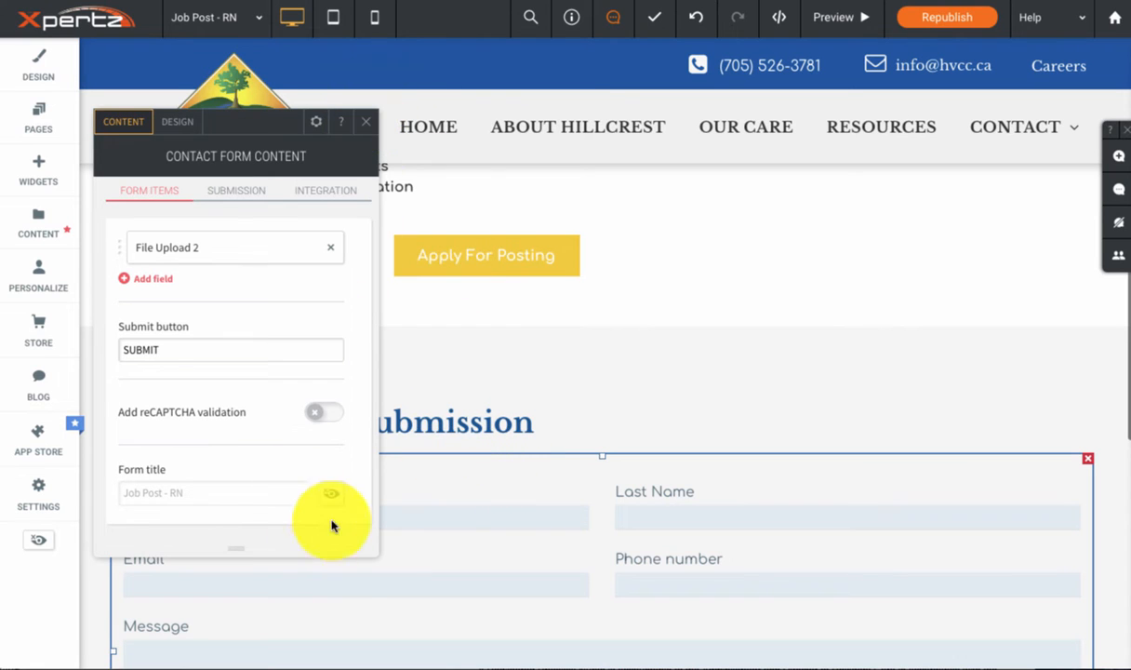
click(365, 122)
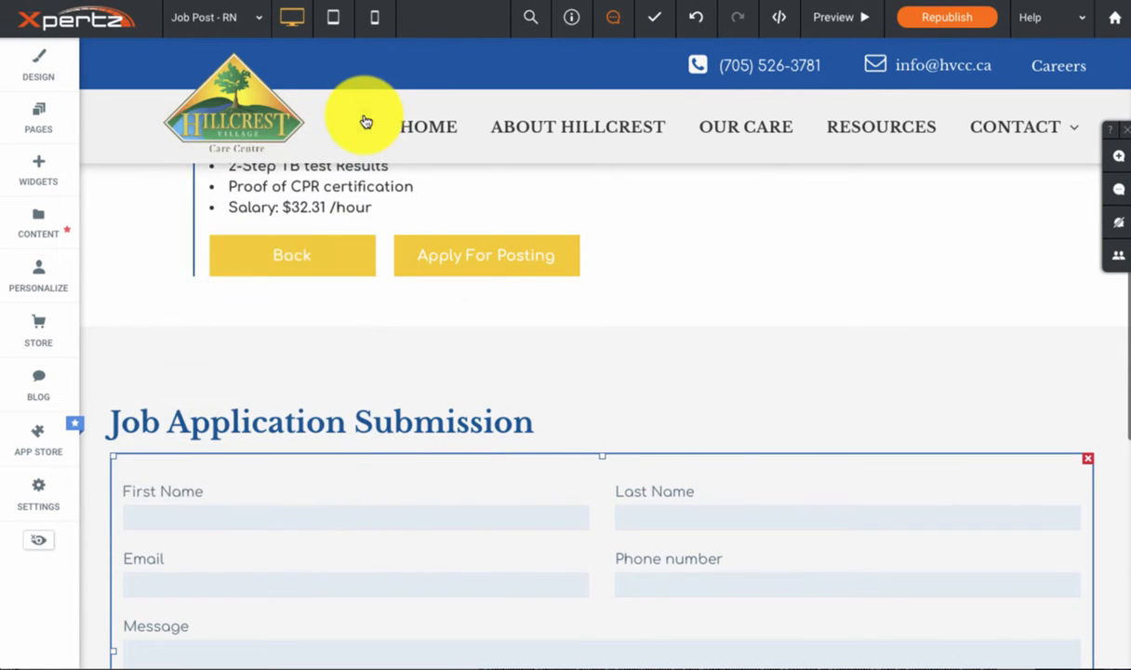
Step: Change the URL of the Job Post - RN page to job-post-rn and close the page settings
scroll(618, 371, up, 2)
scroll(483, 346, up, 3)
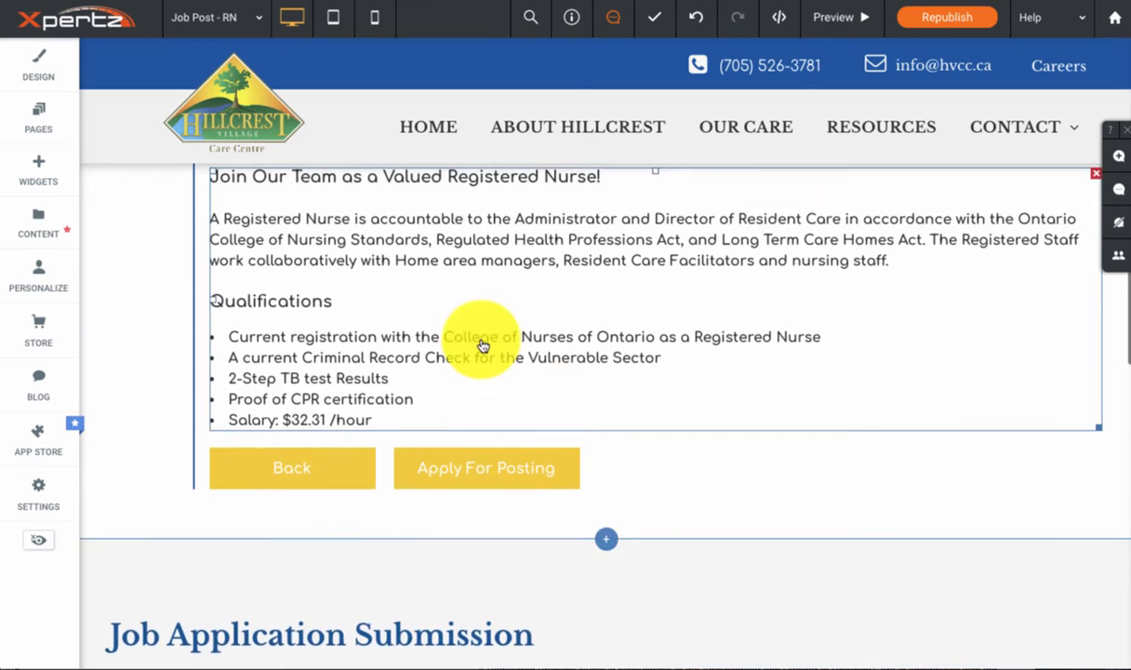
scroll(483, 346, up, 1)
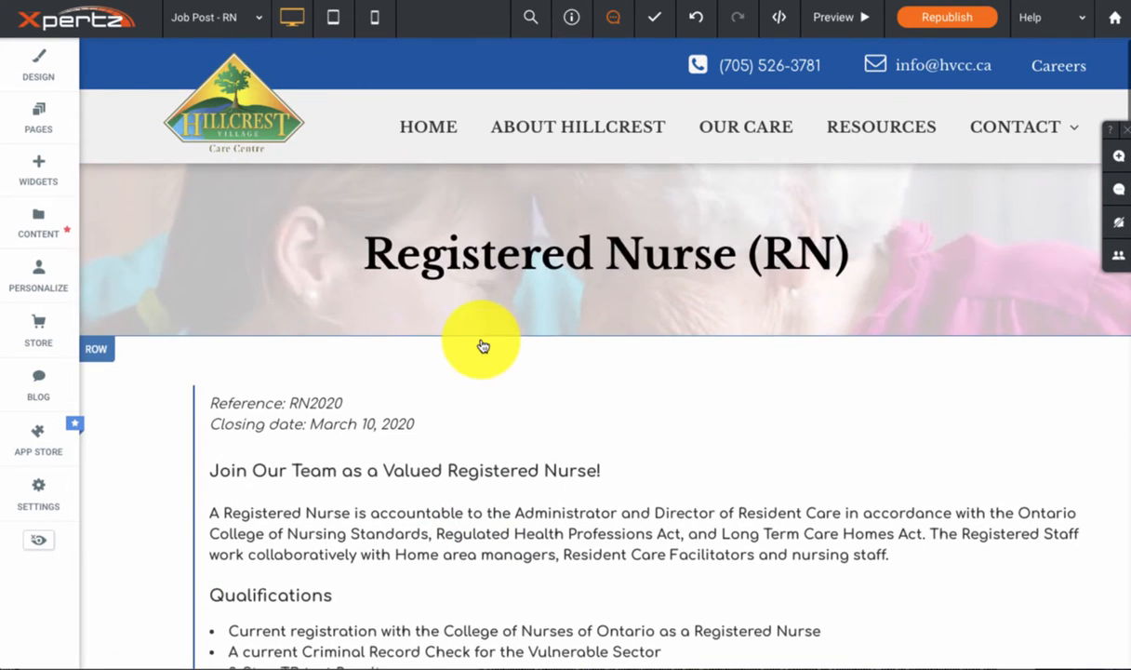
click(35, 126)
scroll(215, 278, down, 1)
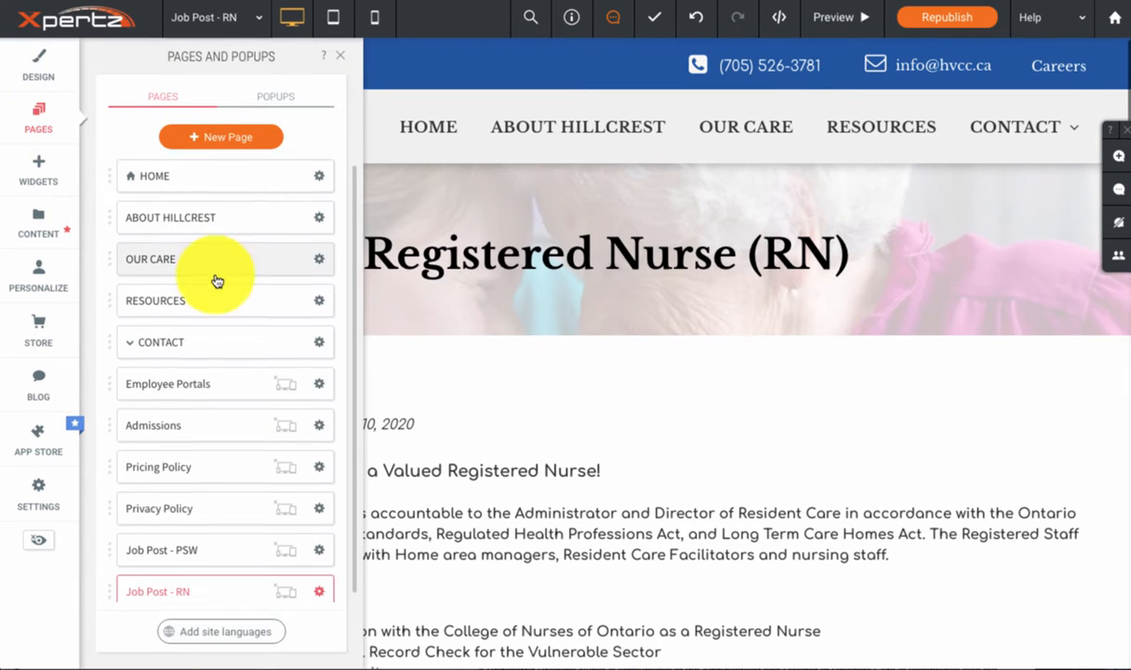
click(320, 586)
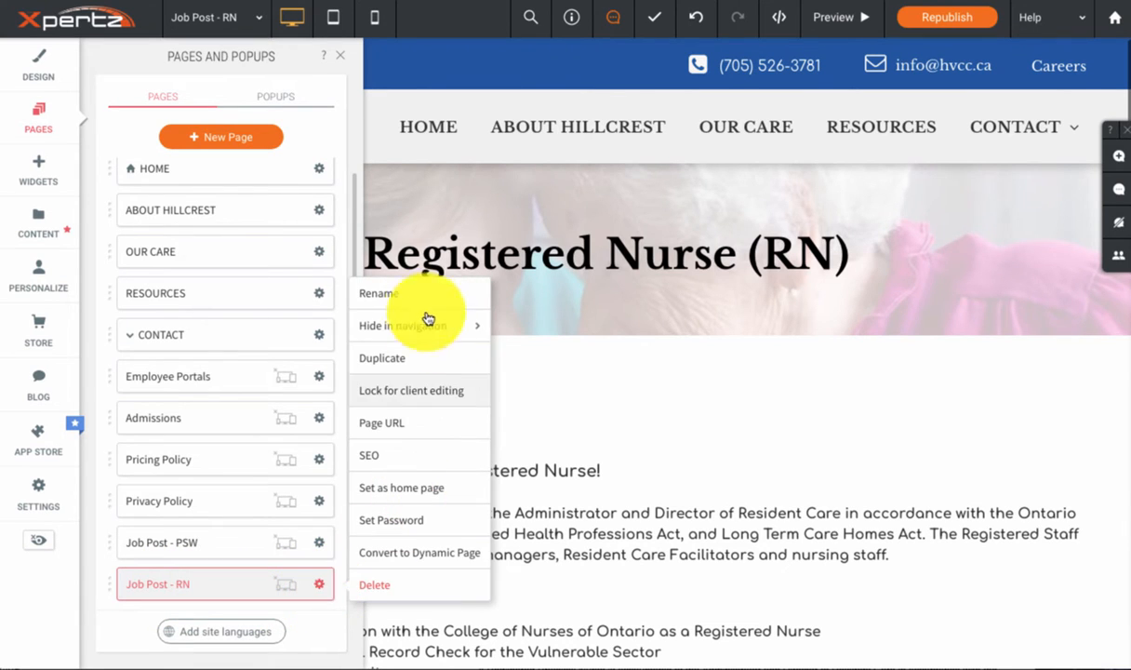
click(434, 432)
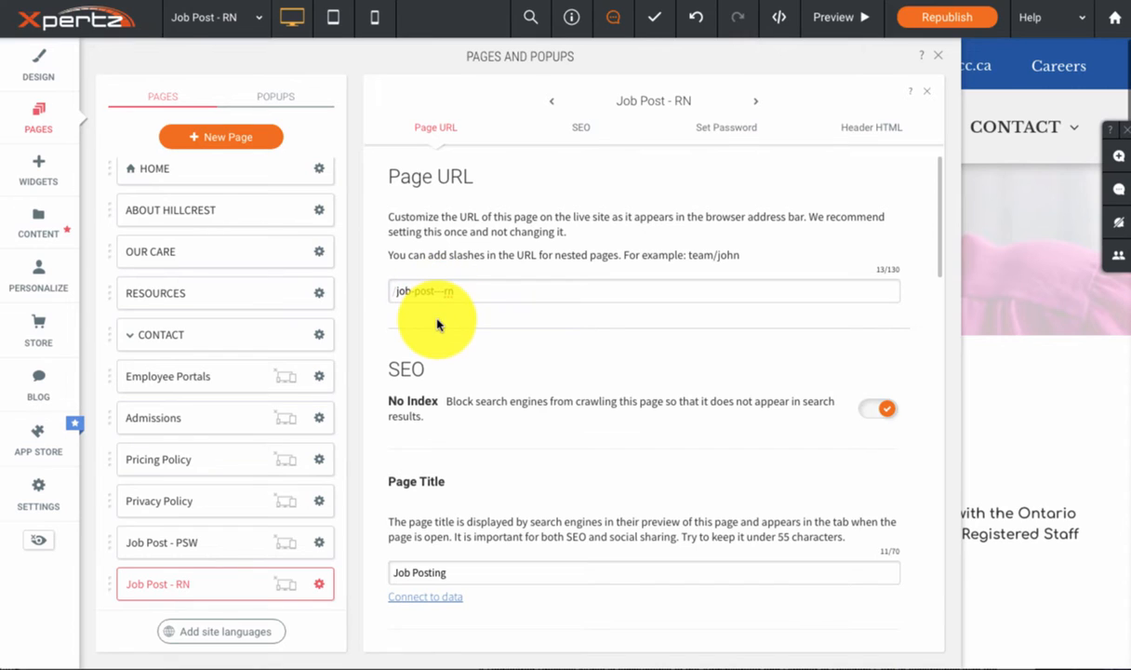
key(BackSpace)
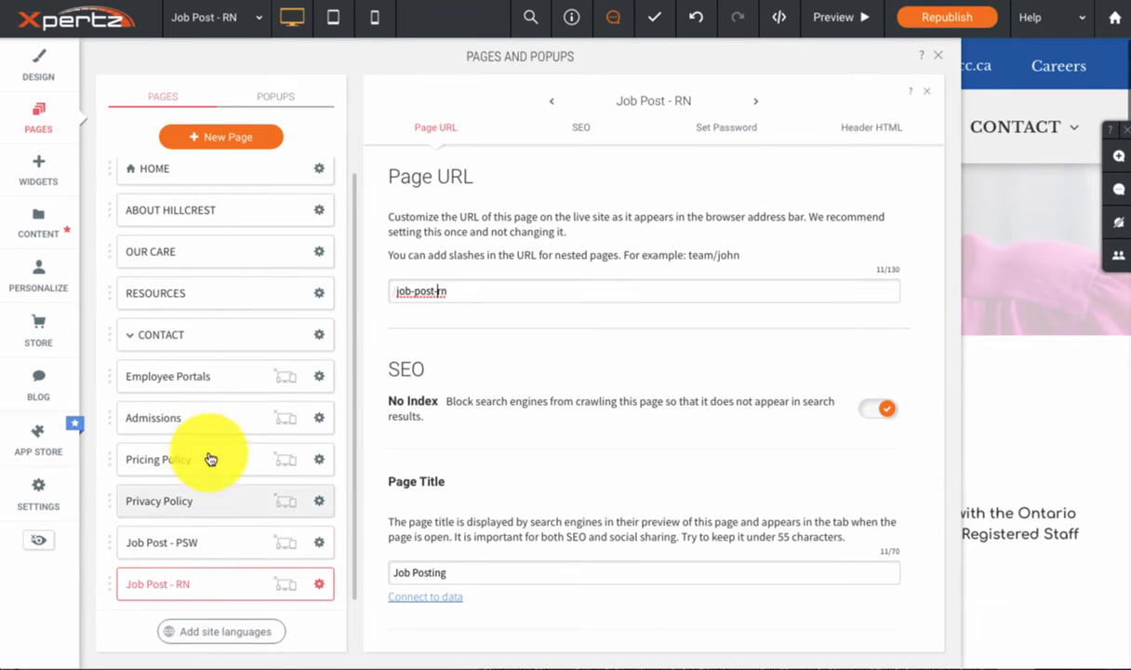
scroll(251, 295, up, 1)
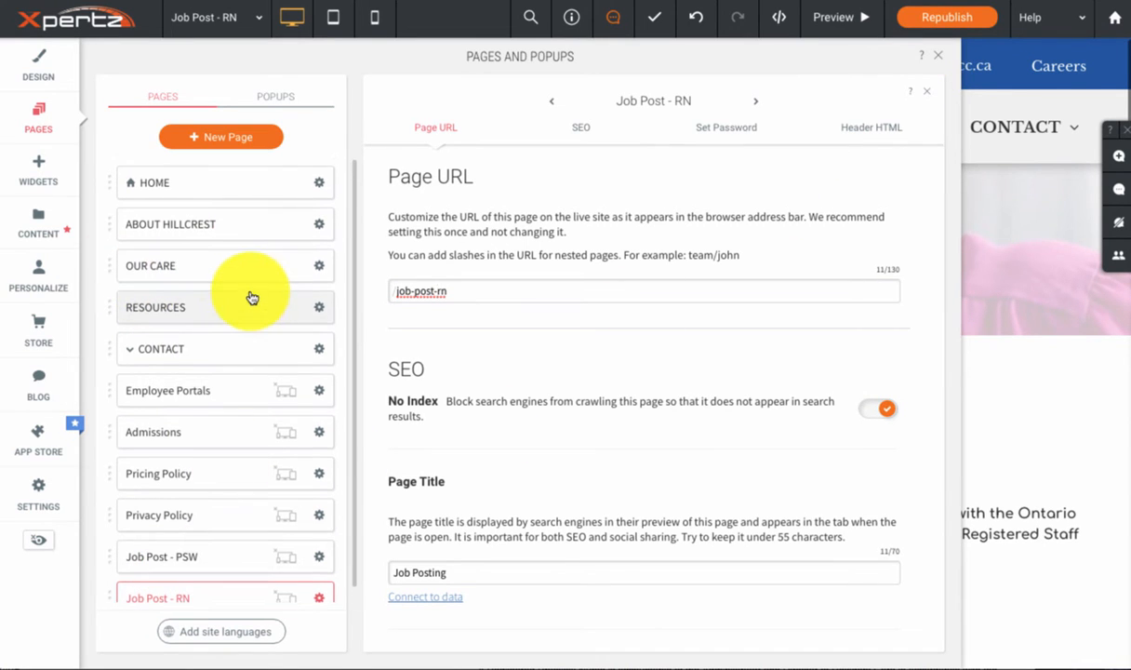
click(940, 63)
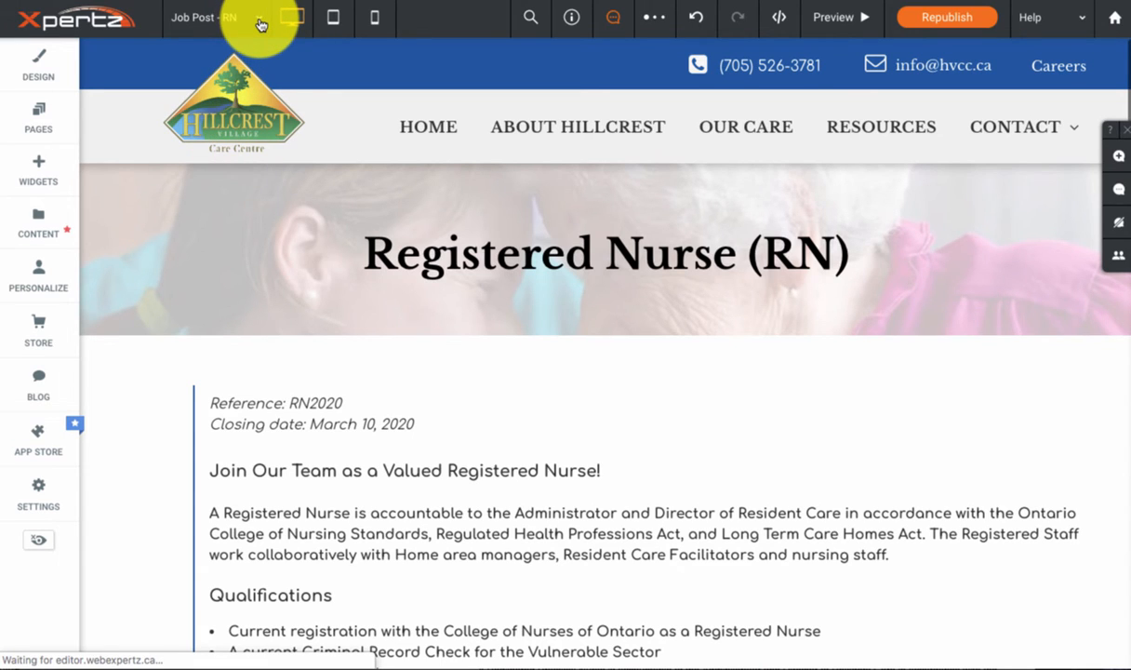
Step: Open the Careers page and duplicate the Personal Support Worker posting row by copying and pasting it
click(261, 25)
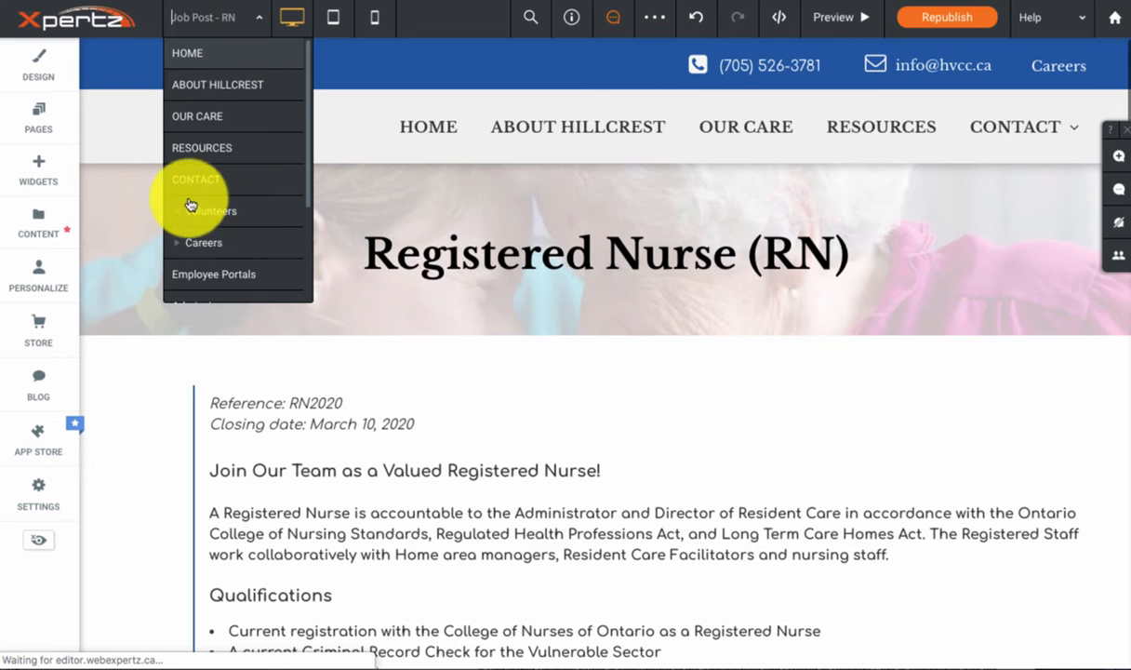
click(186, 246)
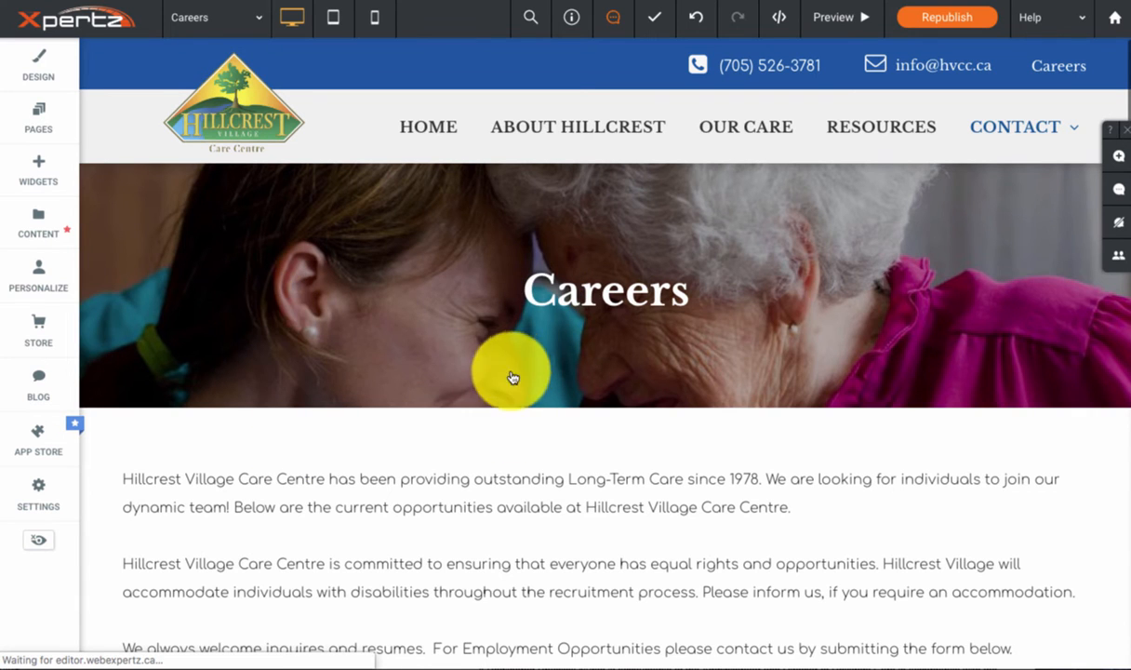
scroll(483, 391, down, 5)
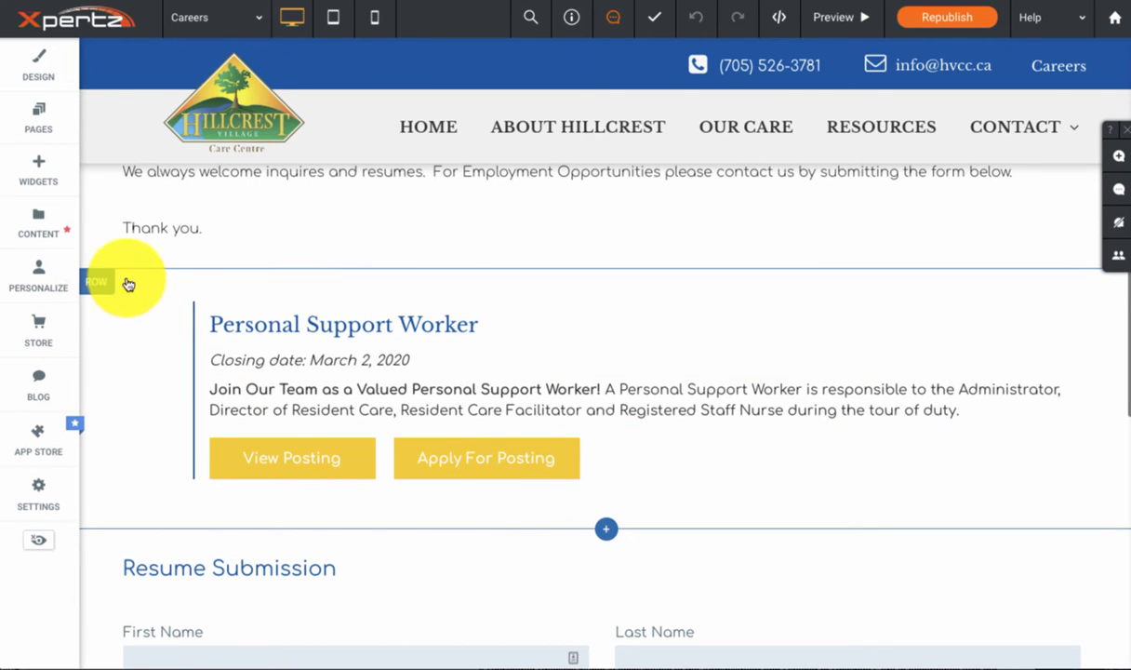
scroll(100, 287, up, 1)
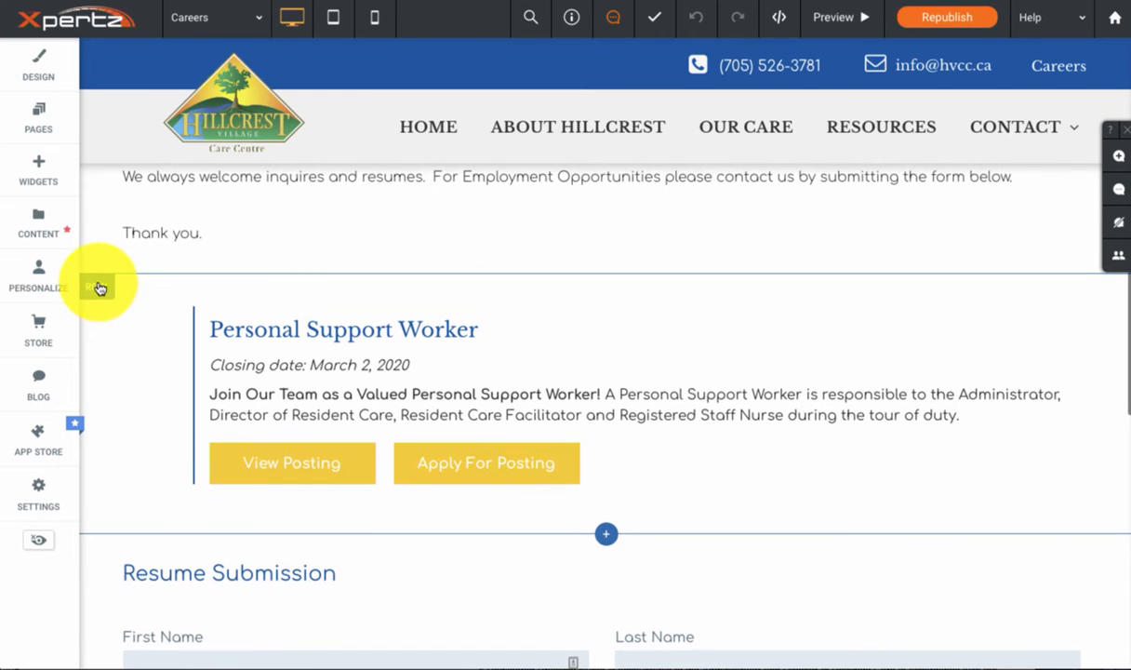
click(99, 287)
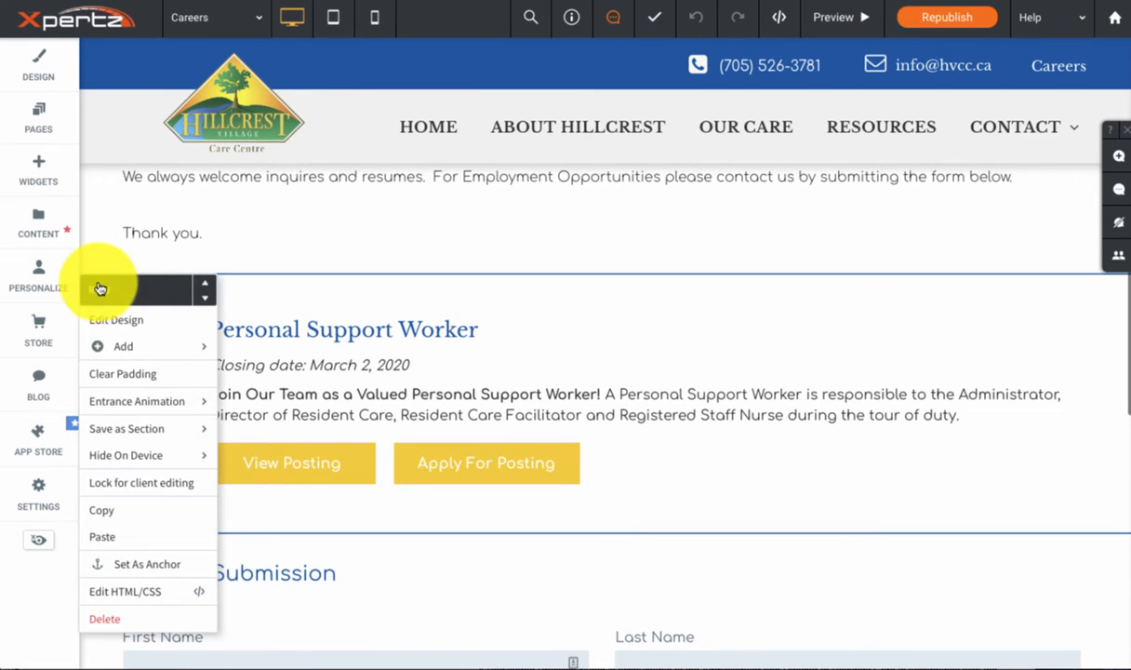
click(100, 513)
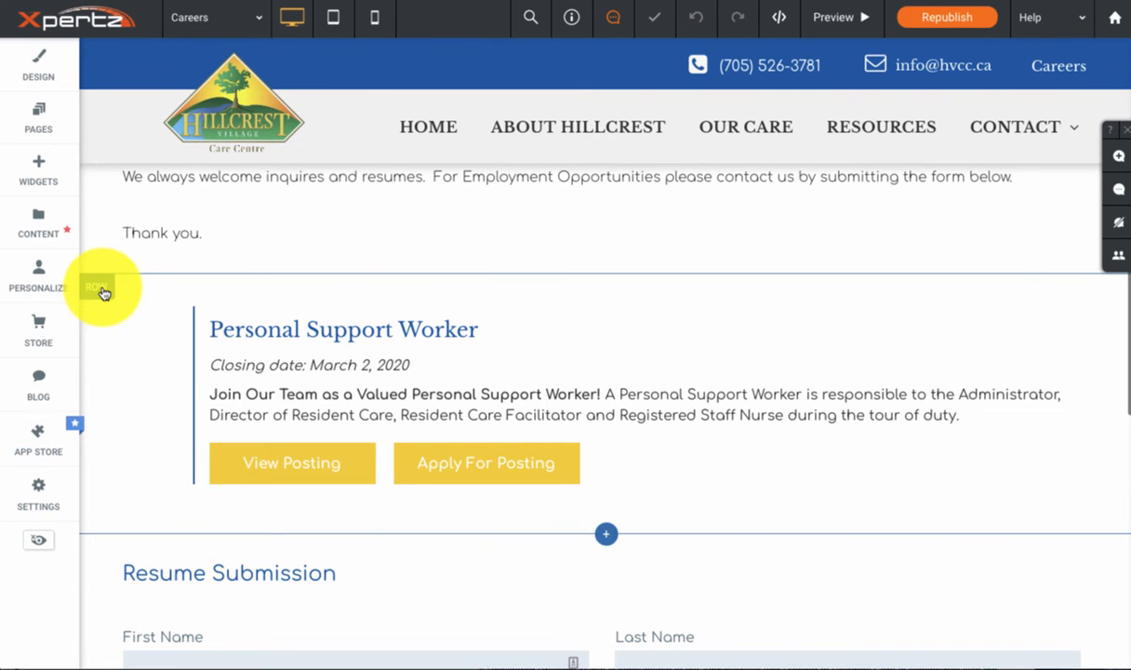
click(103, 293)
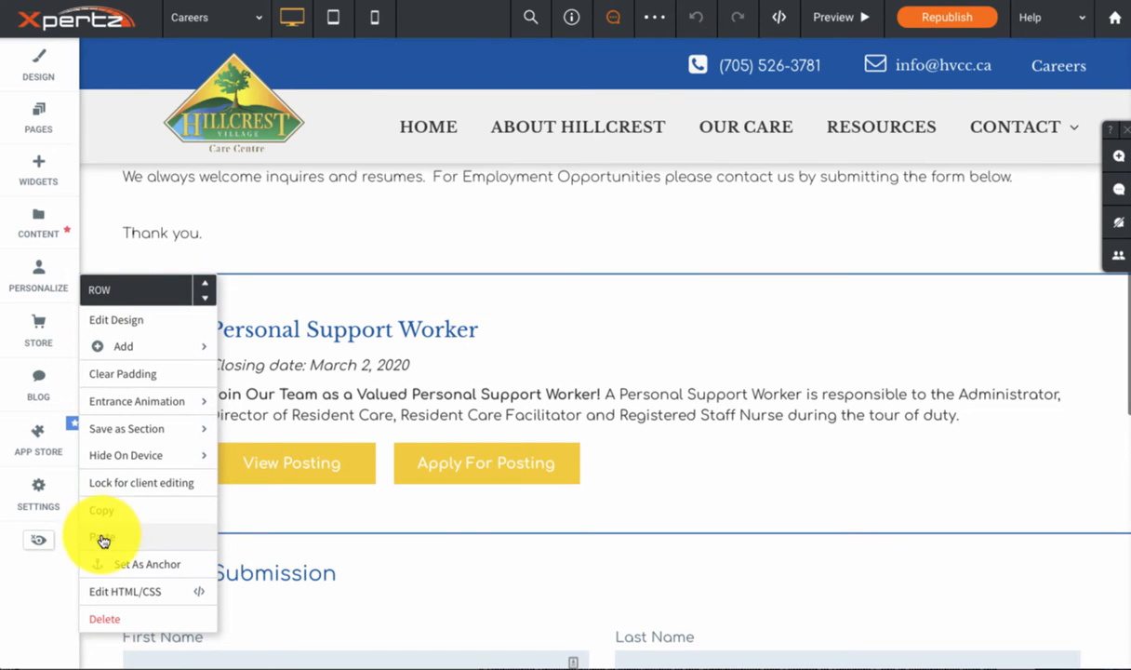
click(104, 538)
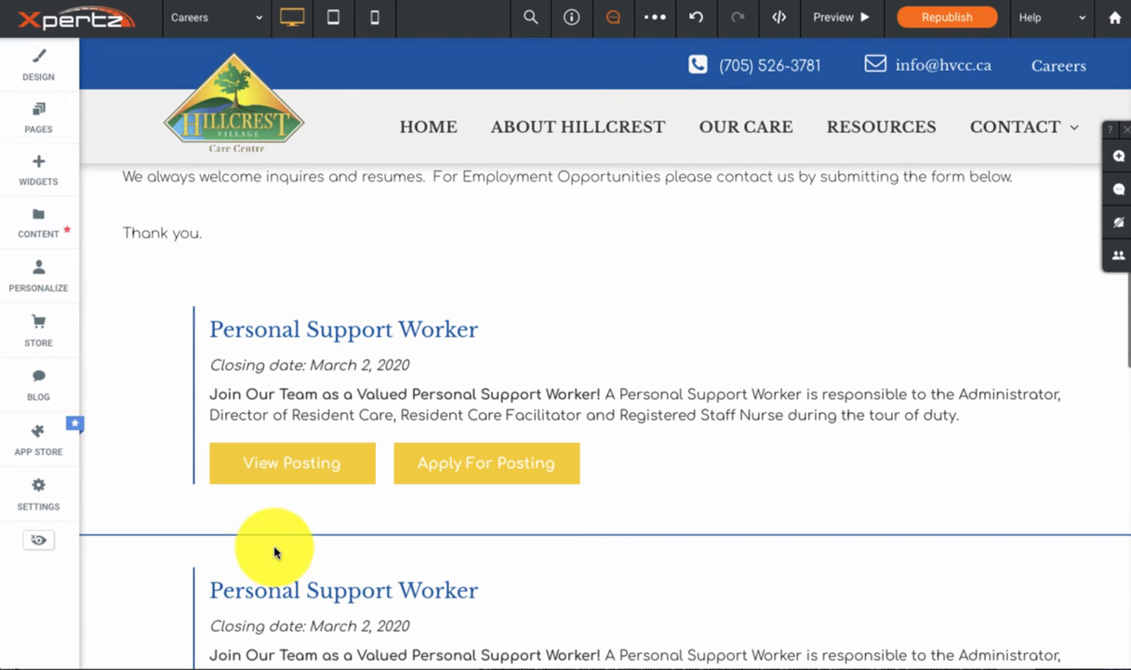
Step: Replace the upper duplicate posting's heading with "Registered Nurse (RN)", copied from the job posting e-mail in Mail
click(289, 337)
click(628, 668)
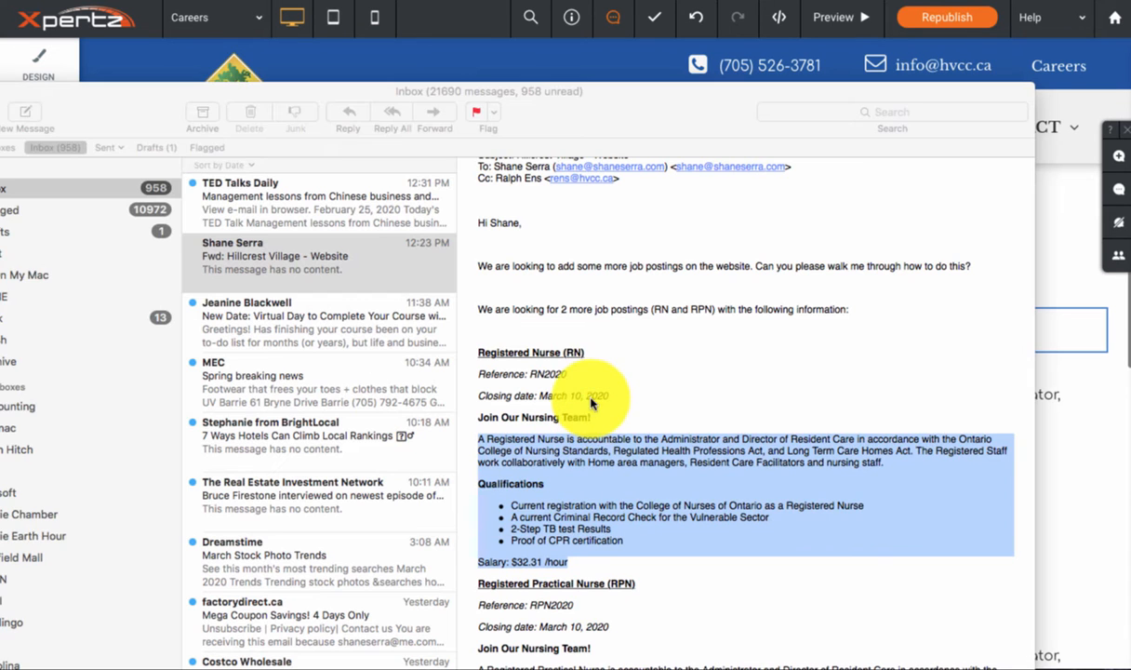
drag(584, 353, 479, 352)
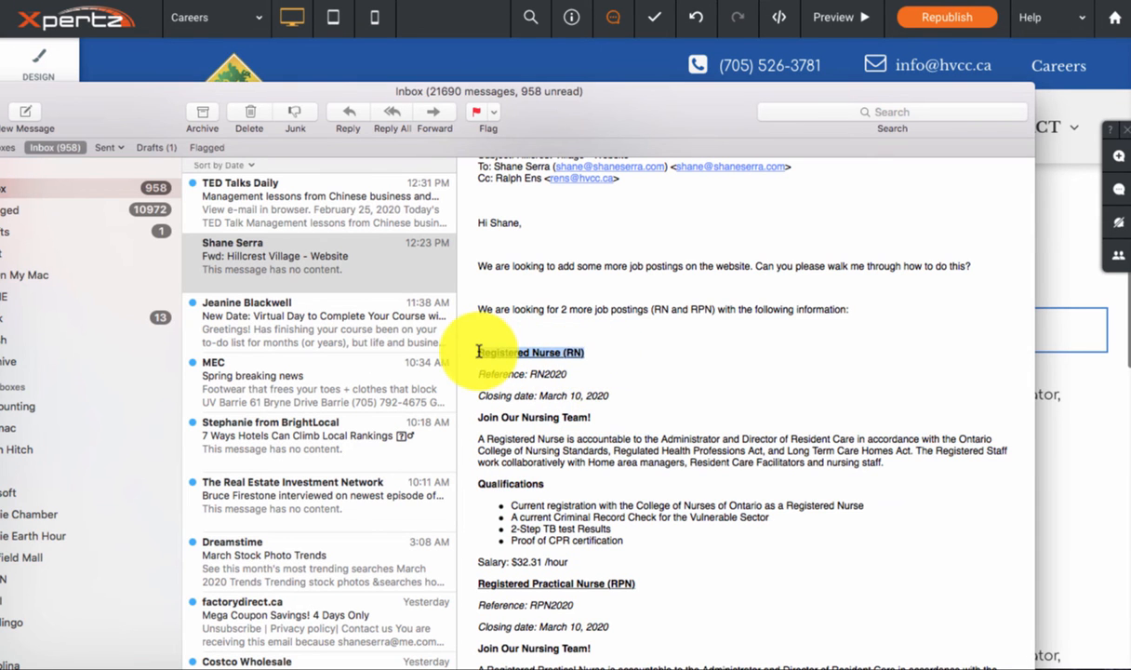
click(1048, 367)
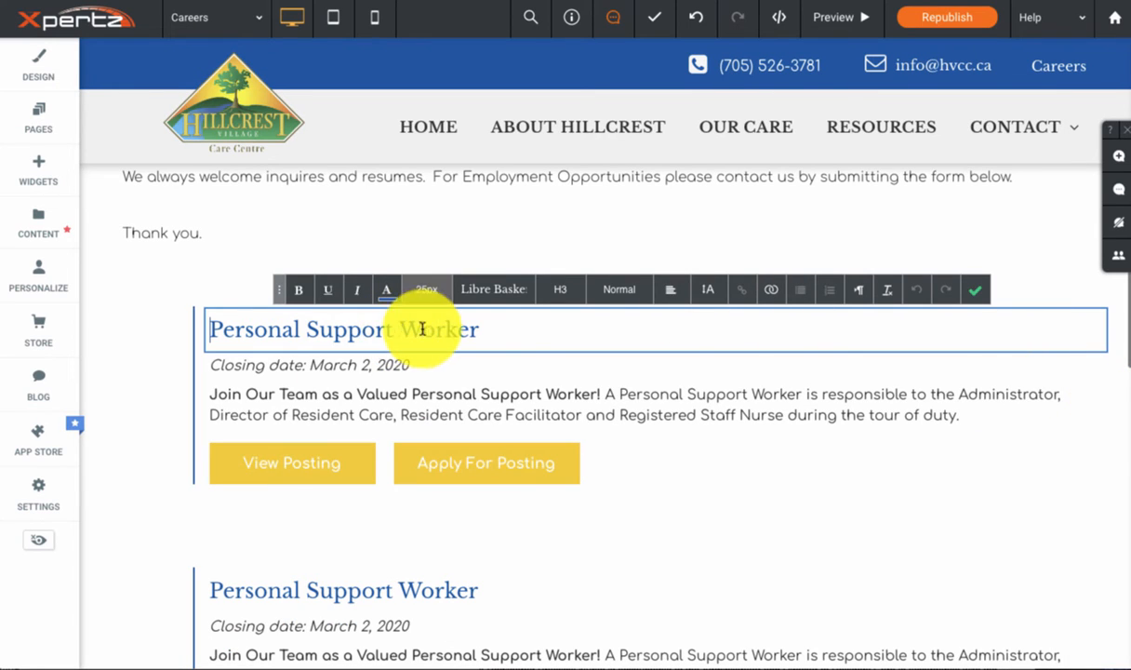
triple_click(213, 329)
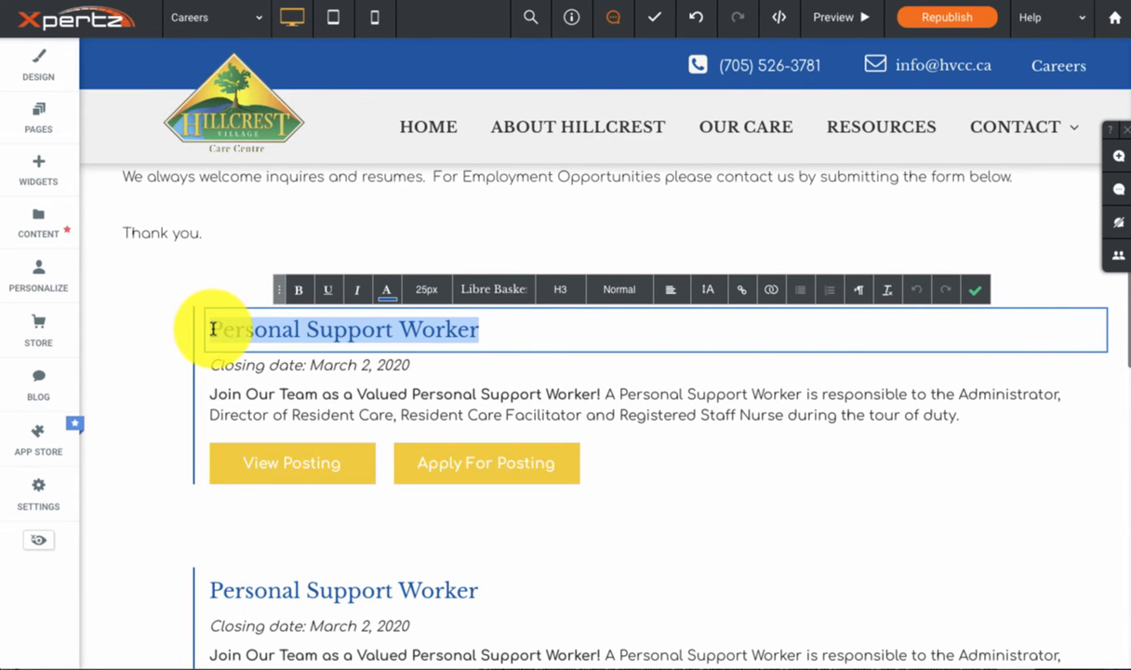
key(ctrl+v)
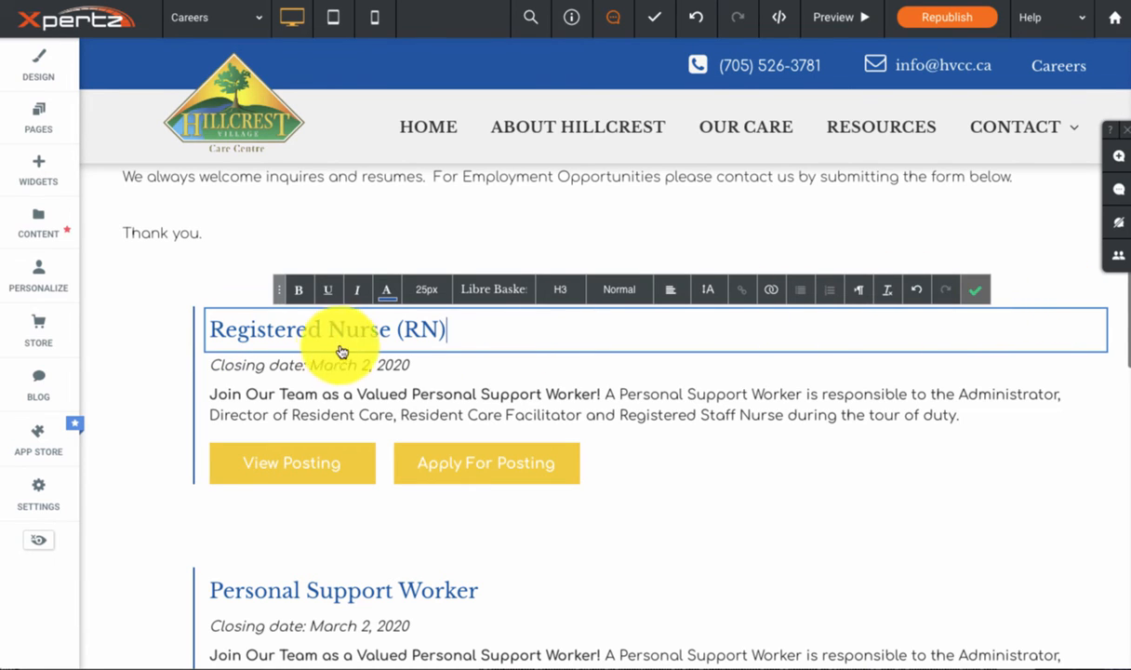
Step: Set the closing date of the Registered Nurse (RN) posting to March 10, 2020
click(366, 369)
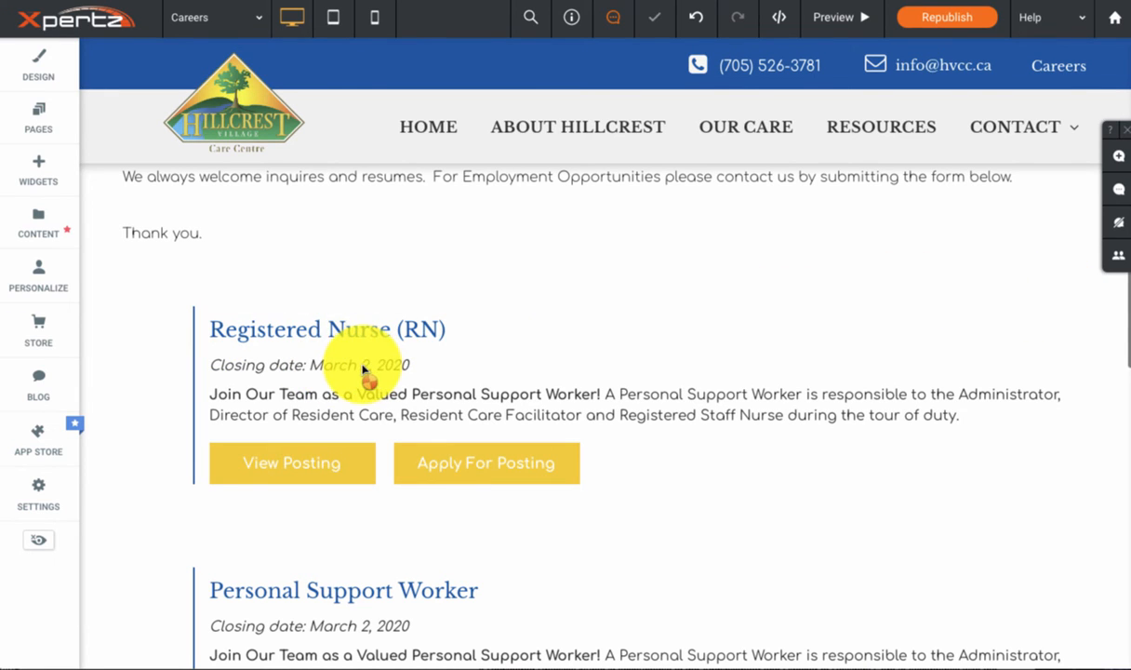
click(366, 367)
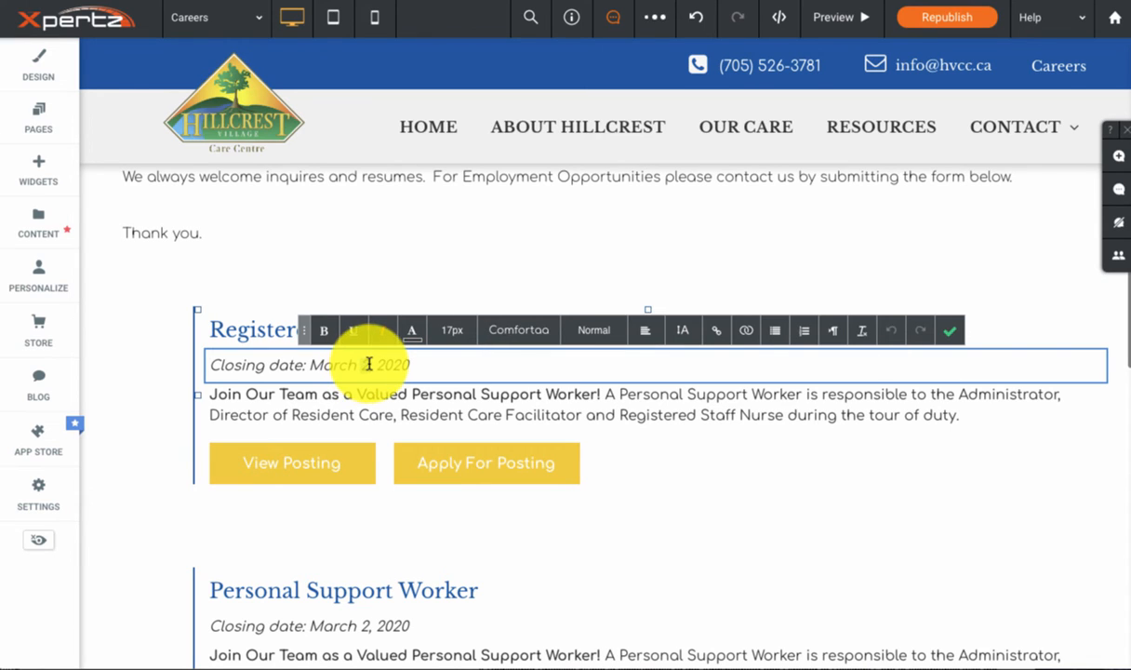
double_click(366, 364)
text(10)
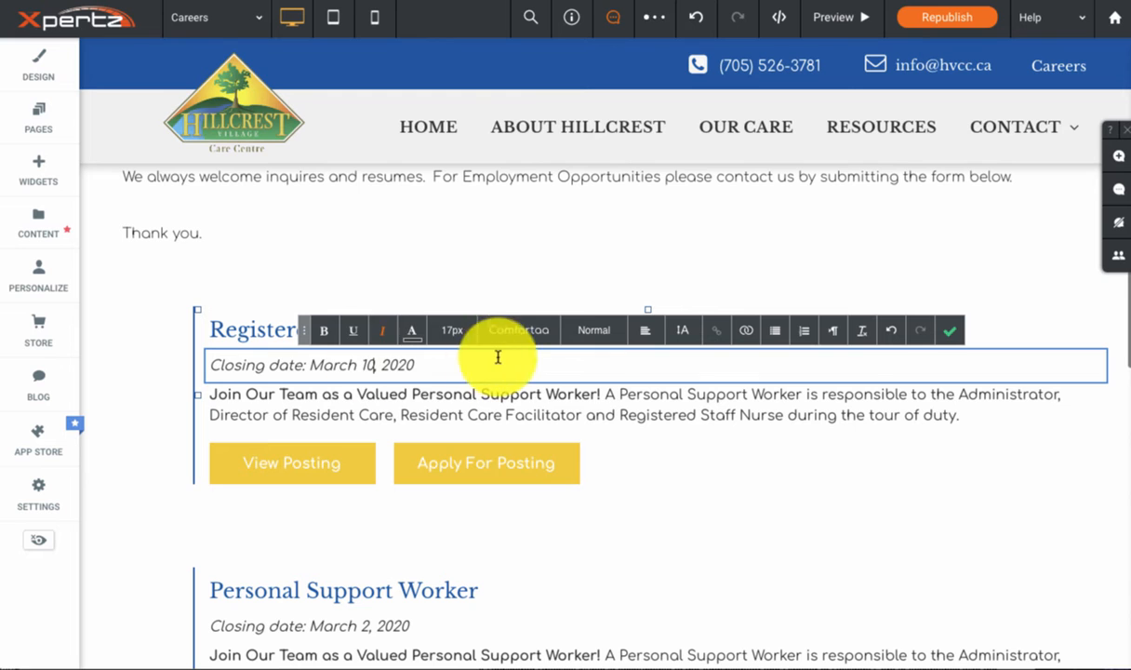
Step: Replace the RN posting's description after its bold opening with the e-mail's sentence beginning "The Registered Staff work collaboratively with Home area managers"
click(404, 407)
key(super+Tab)
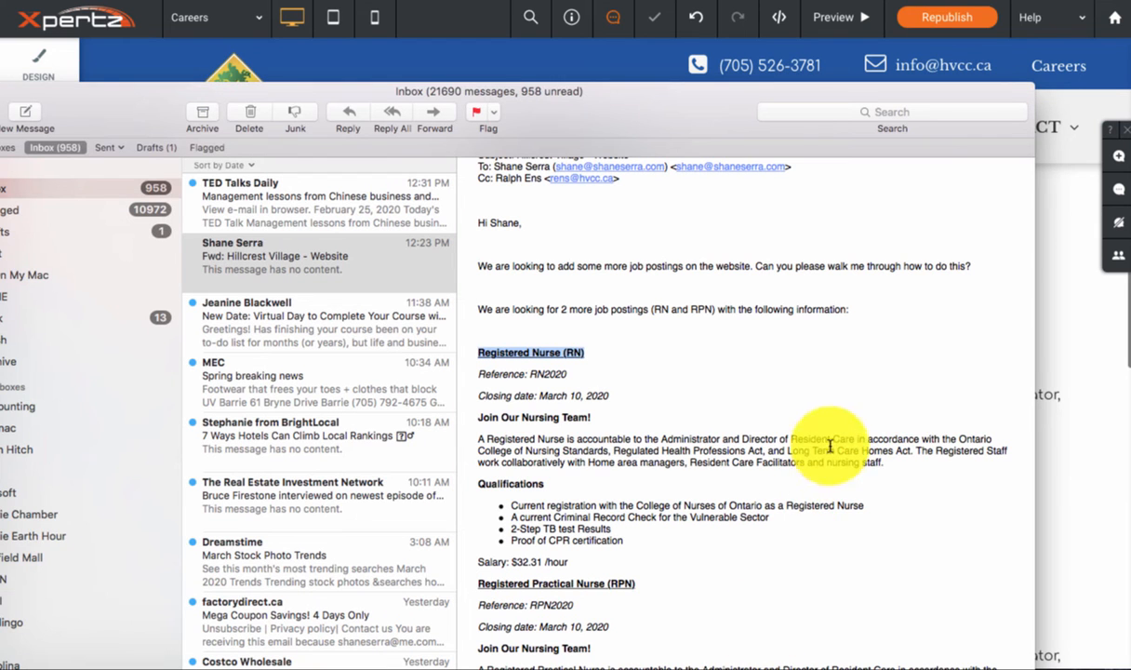
drag(920, 449, 922, 462)
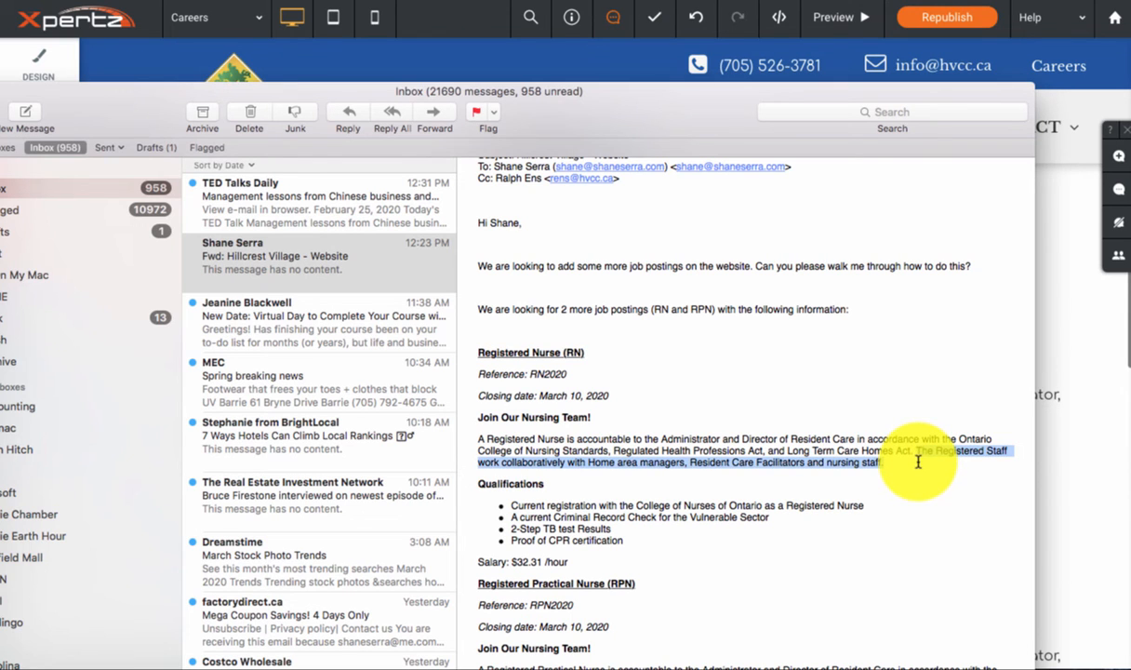
click(1104, 329)
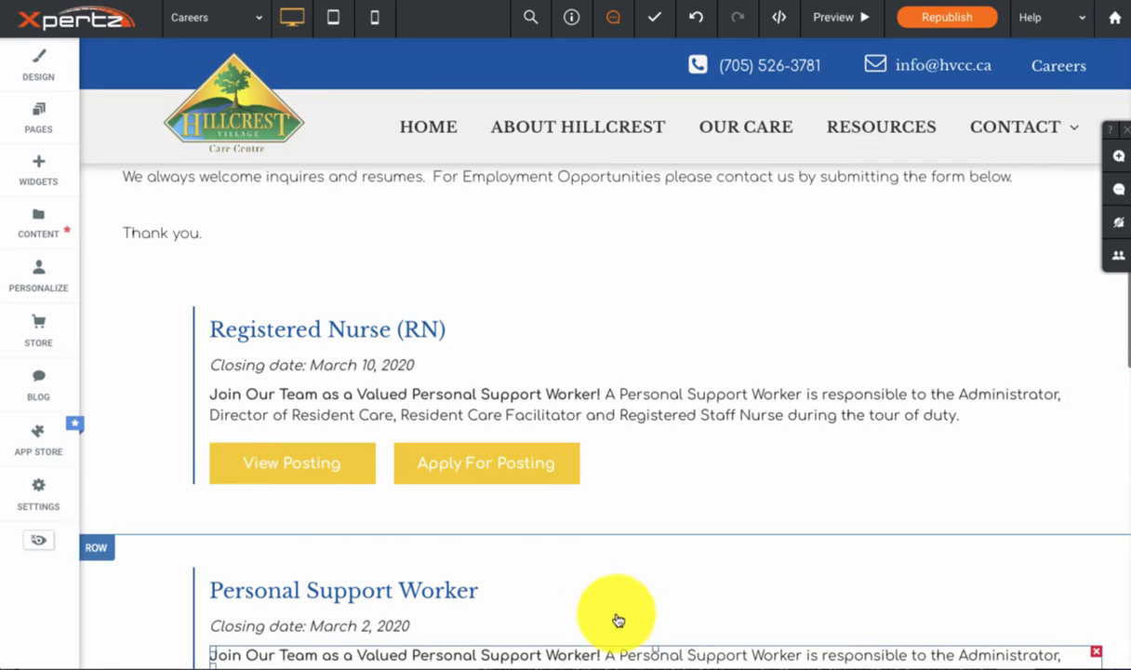
click(564, 418)
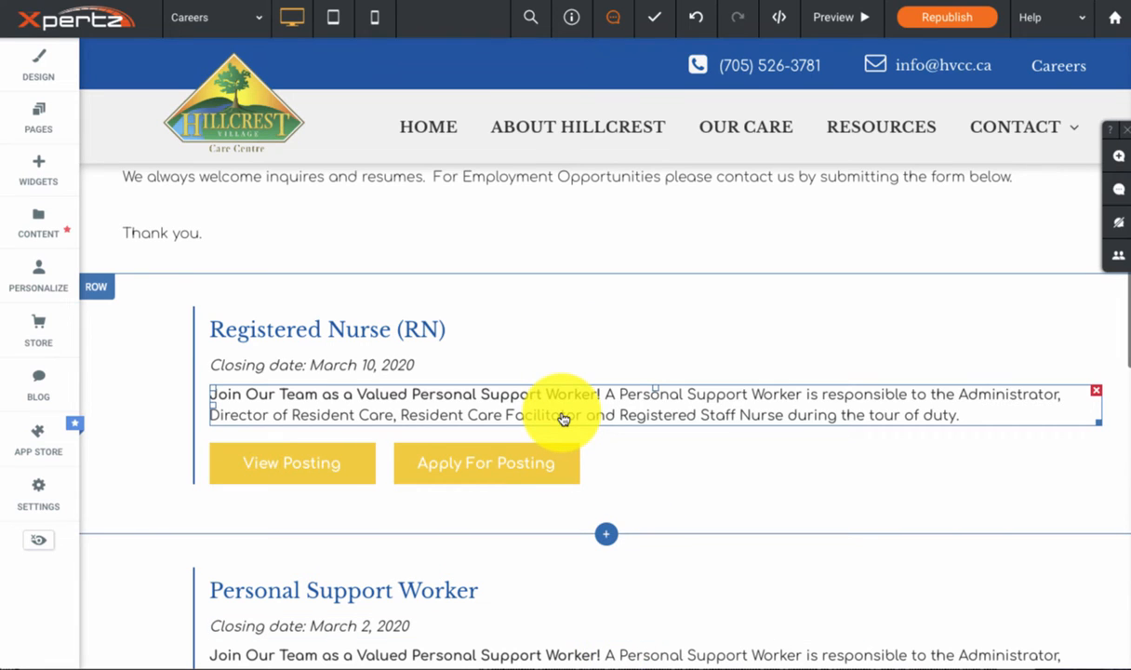
click(537, 399)
drag(606, 395, 1005, 420)
key(ctrl+v)
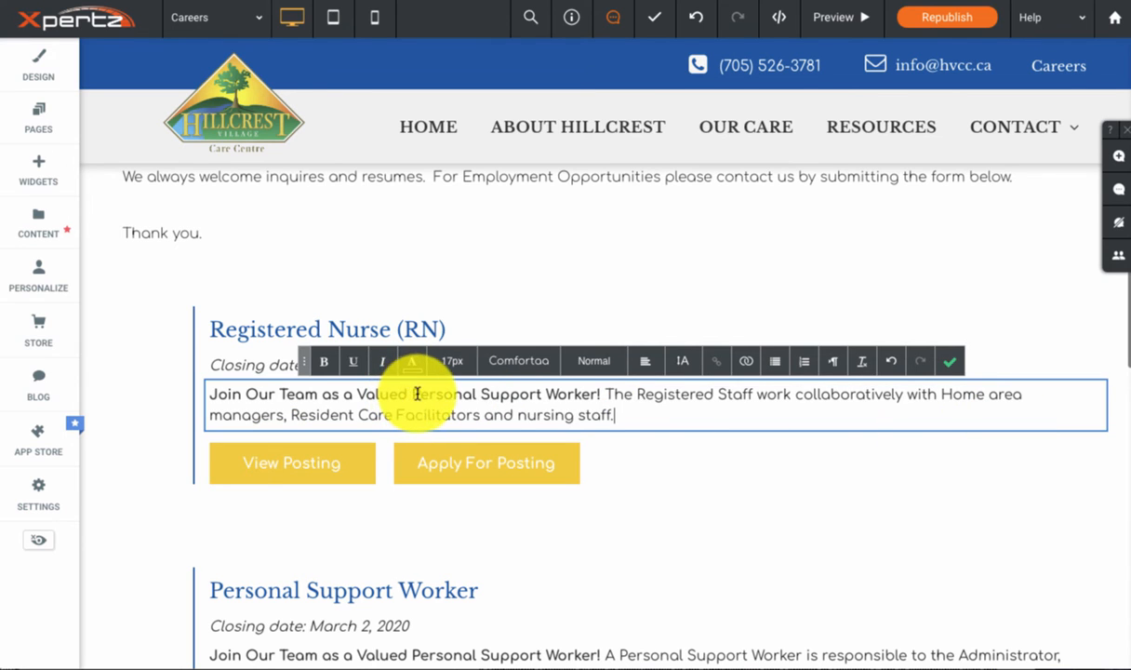
Step: Change the bold opening of the RN posting's description to "Join Our Team as a Valued Registered Nurse!"
drag(416, 394, 603, 395)
text(Regist)
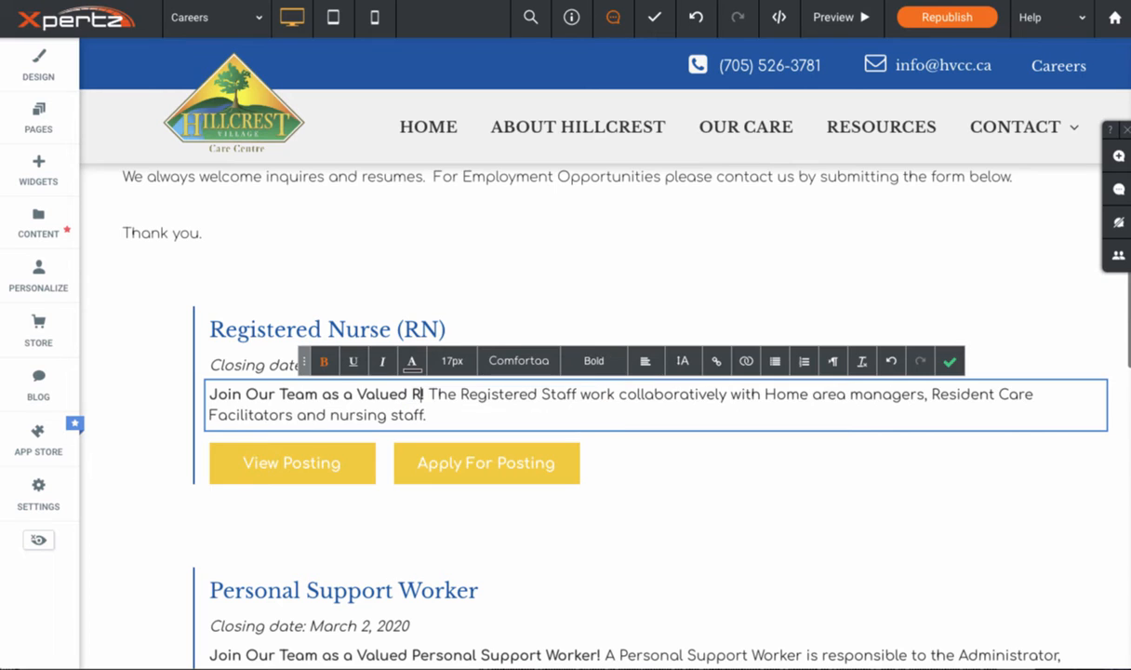
text(ered Nurse)
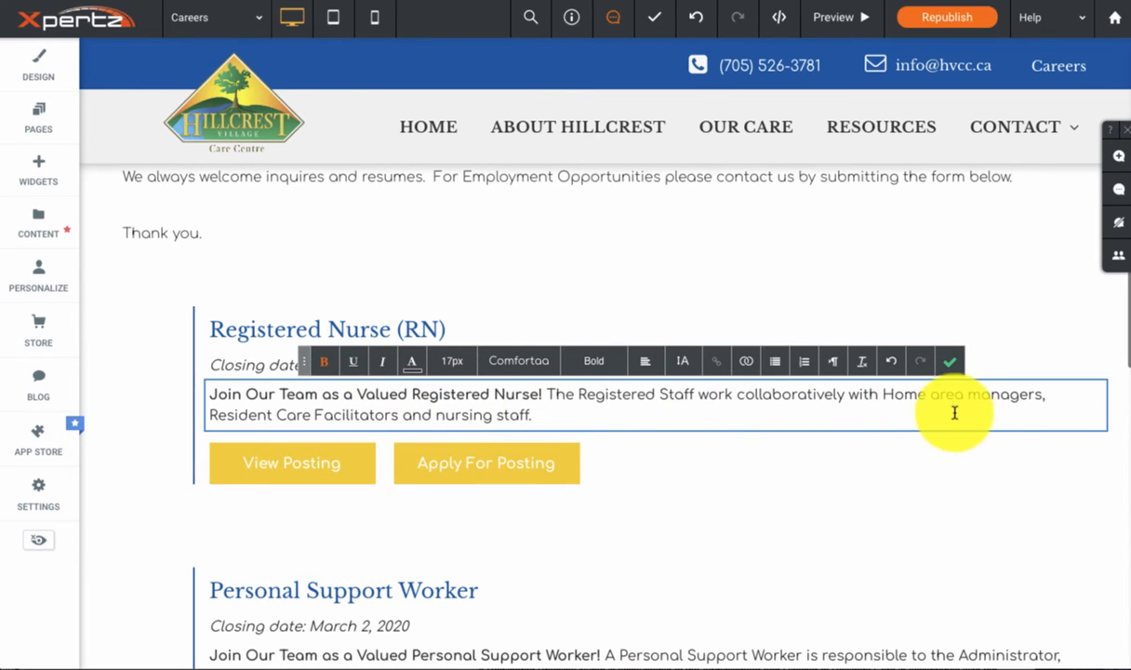
text(!)
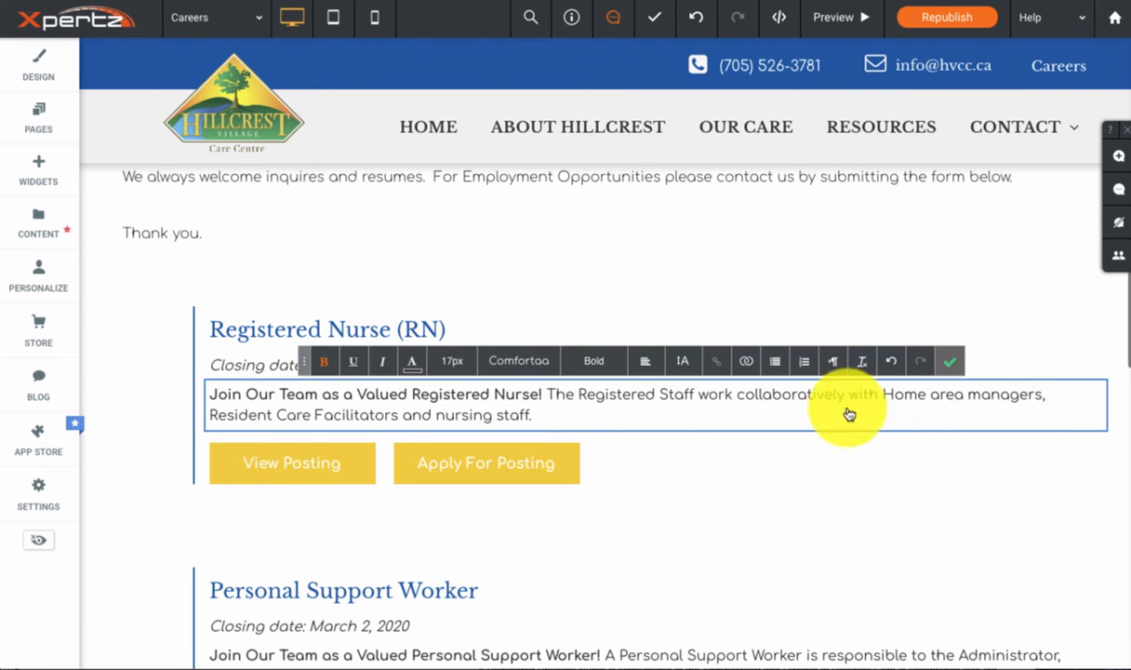
Step: Link the Registered Nurse (RN) posting's View Posting button to the existing page Job Post - RN
click(260, 470)
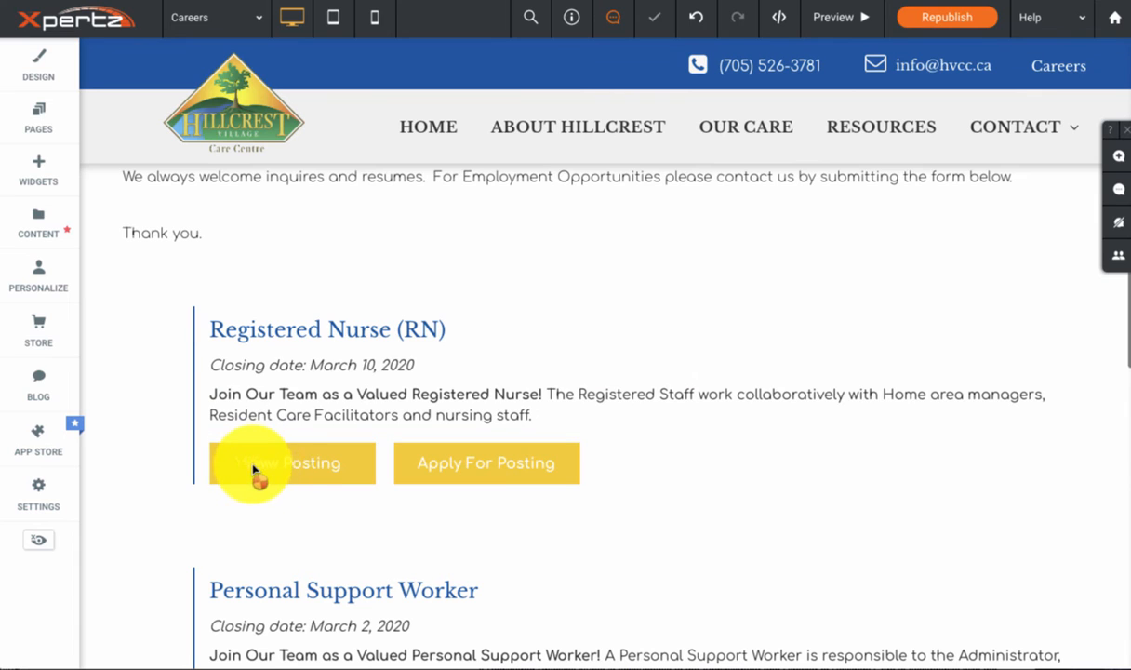
click(264, 477)
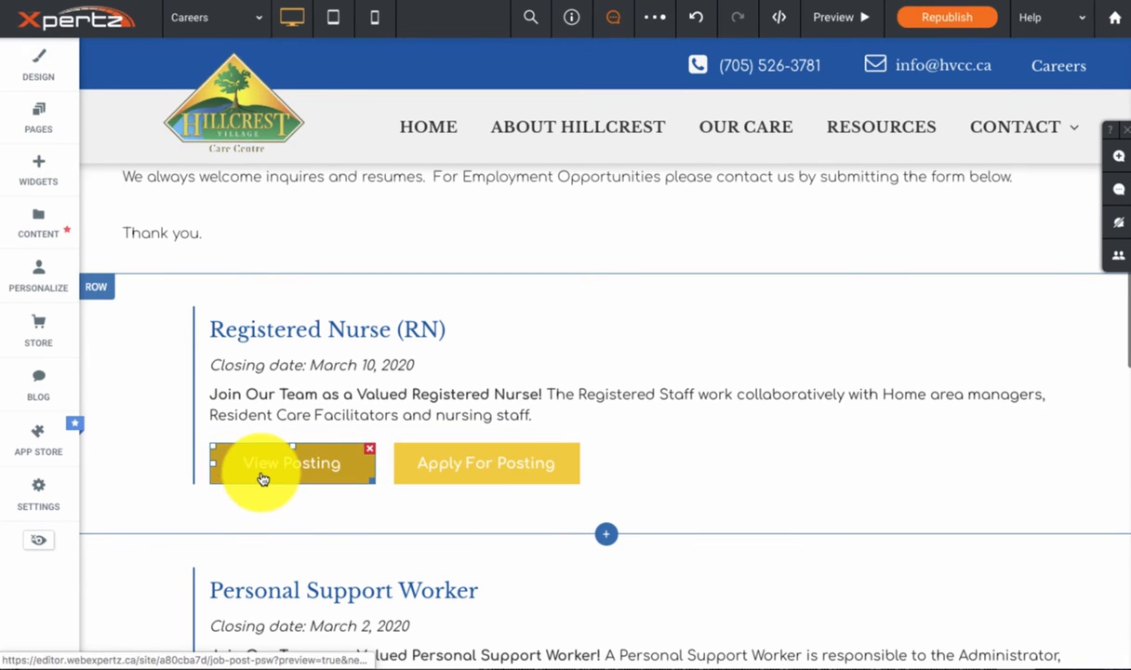
click(285, 464)
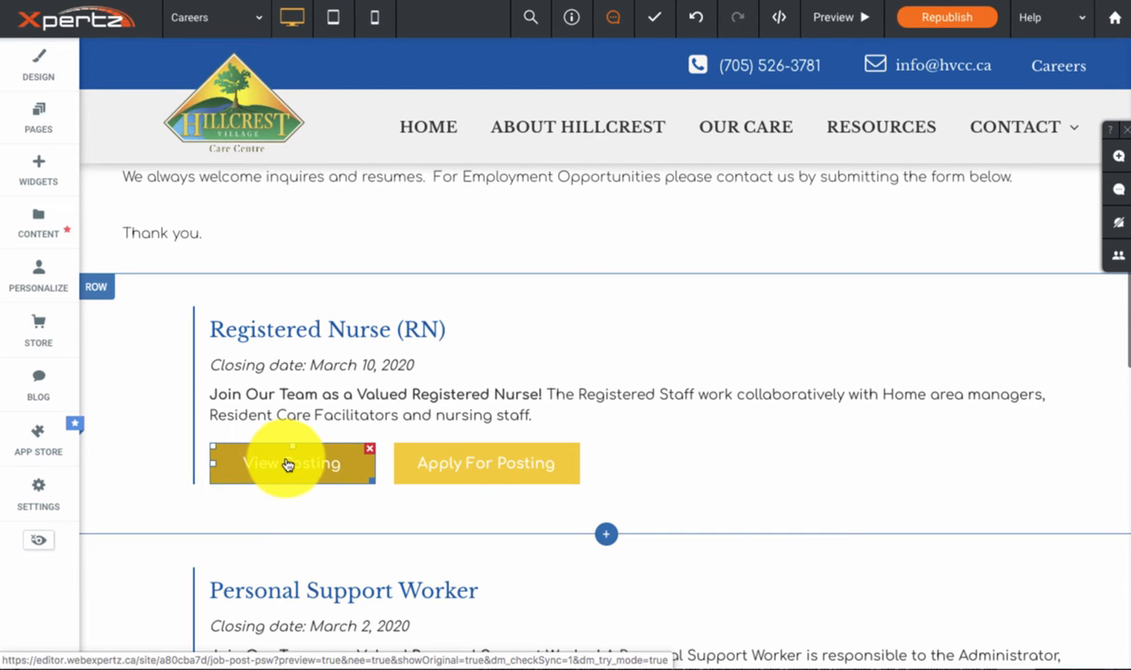
click(289, 464)
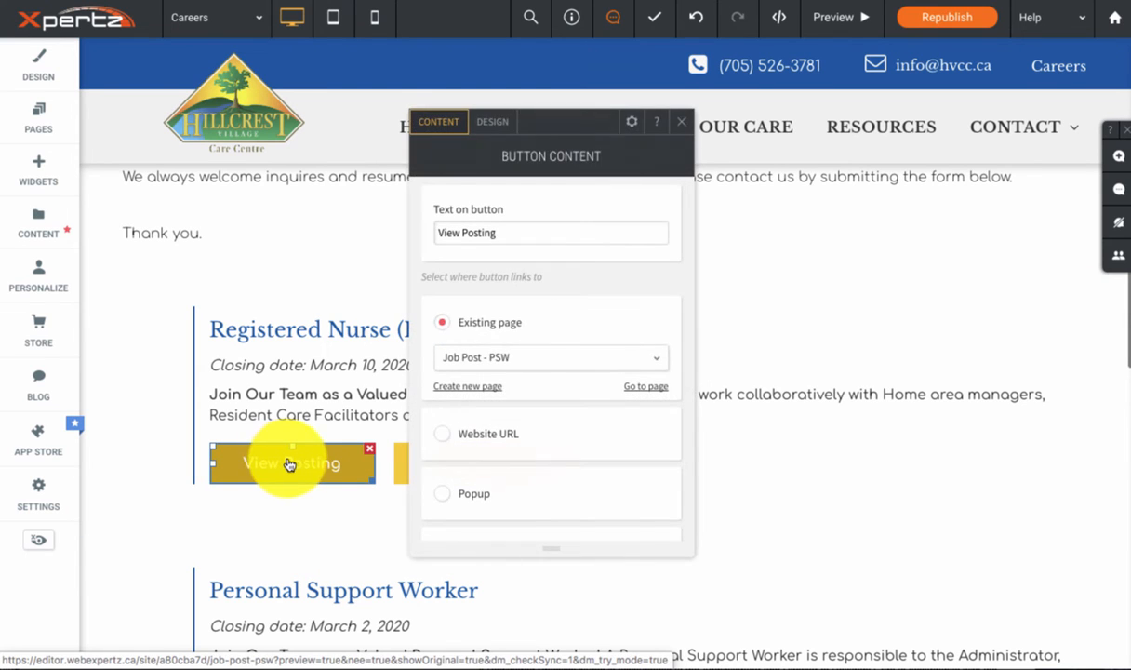
click(521, 354)
scroll(537, 404, down, 5)
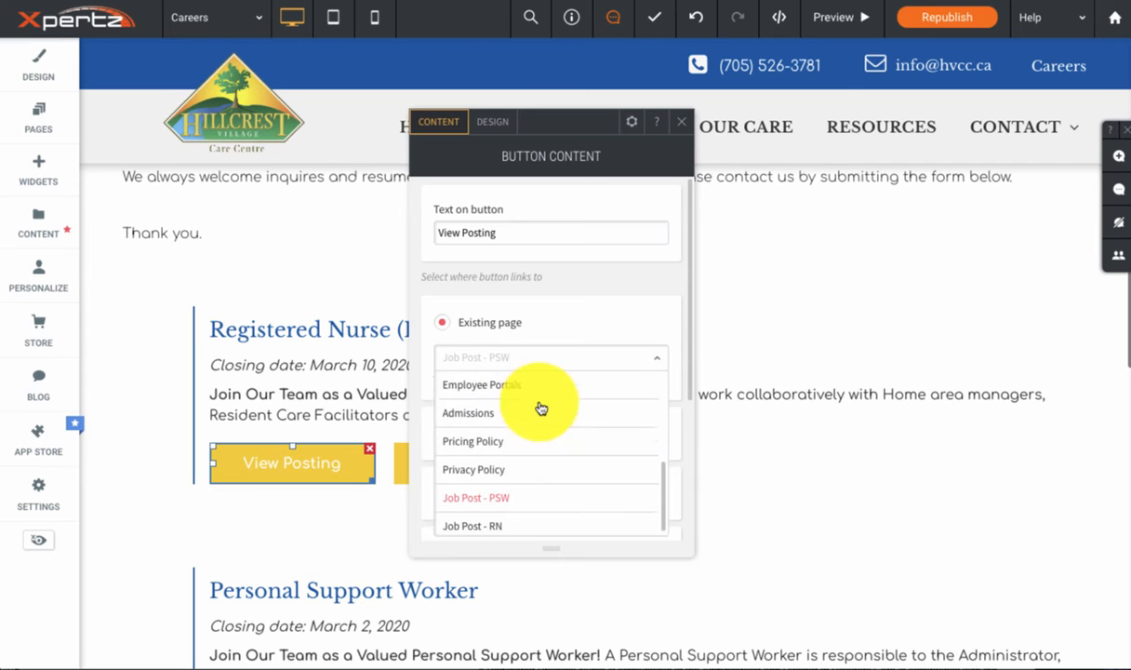
click(495, 521)
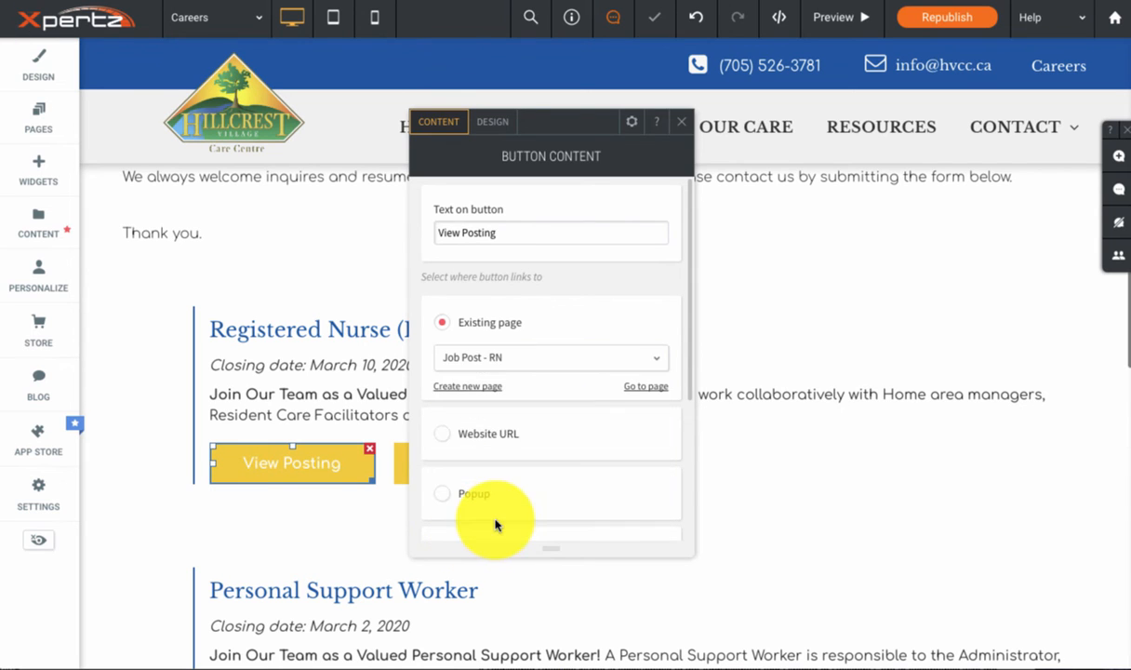
click(685, 126)
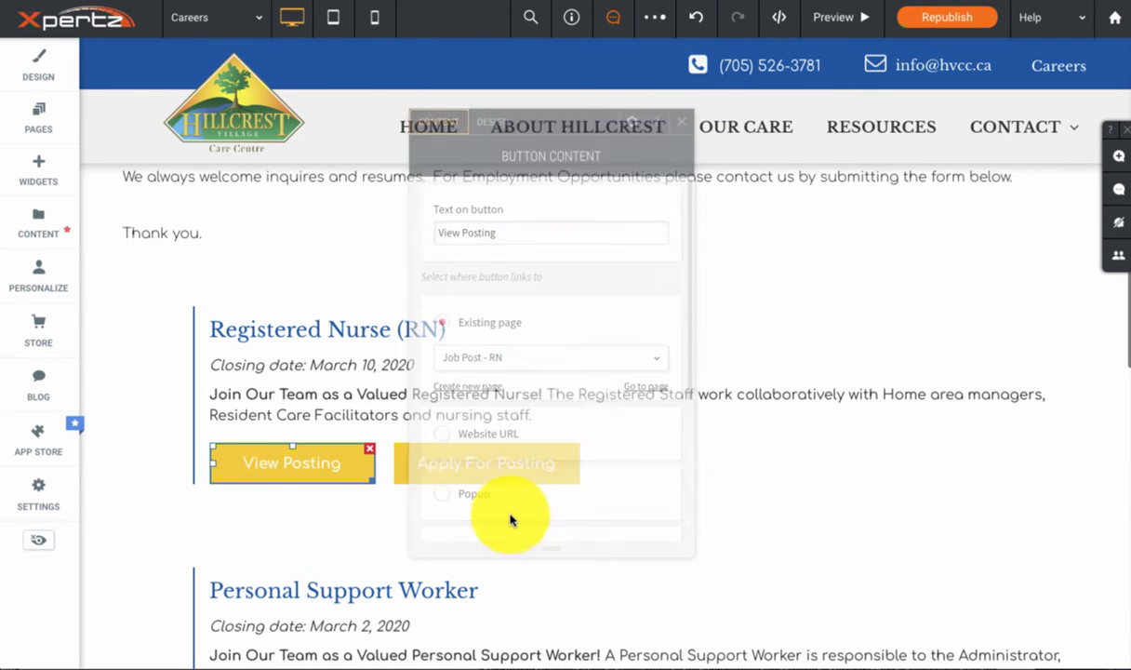
Step: Hide the Registered Nurse (RN) posting's row on mobile, tablet and desktop
click(221, 328)
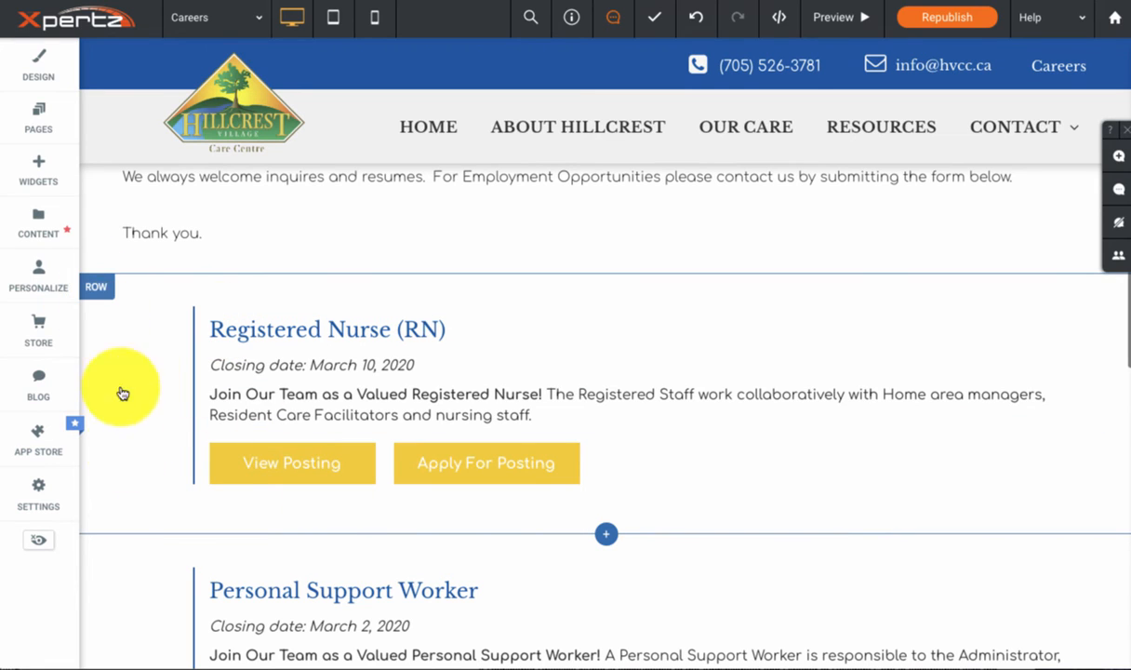
click(96, 294)
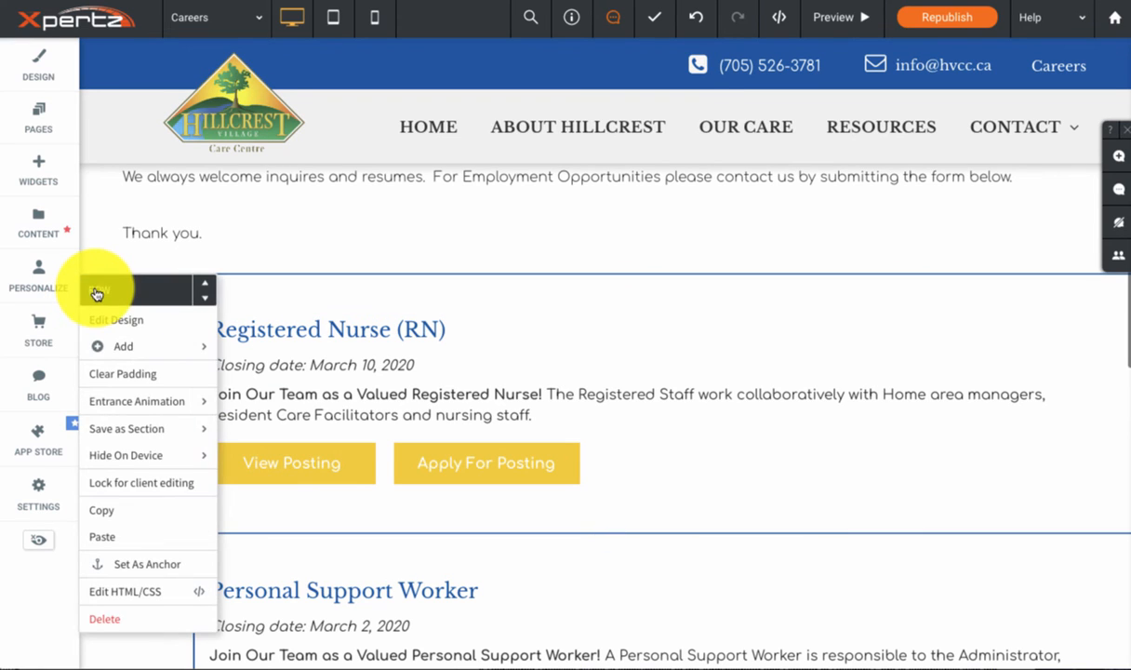
mouse_move(127, 455)
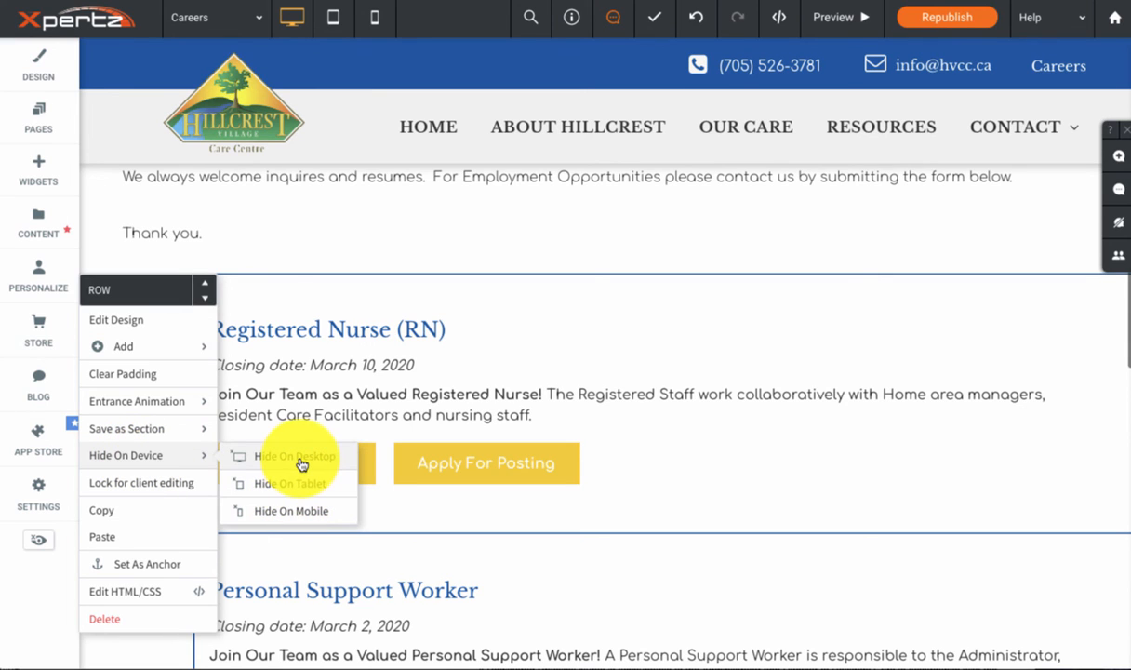
click(270, 509)
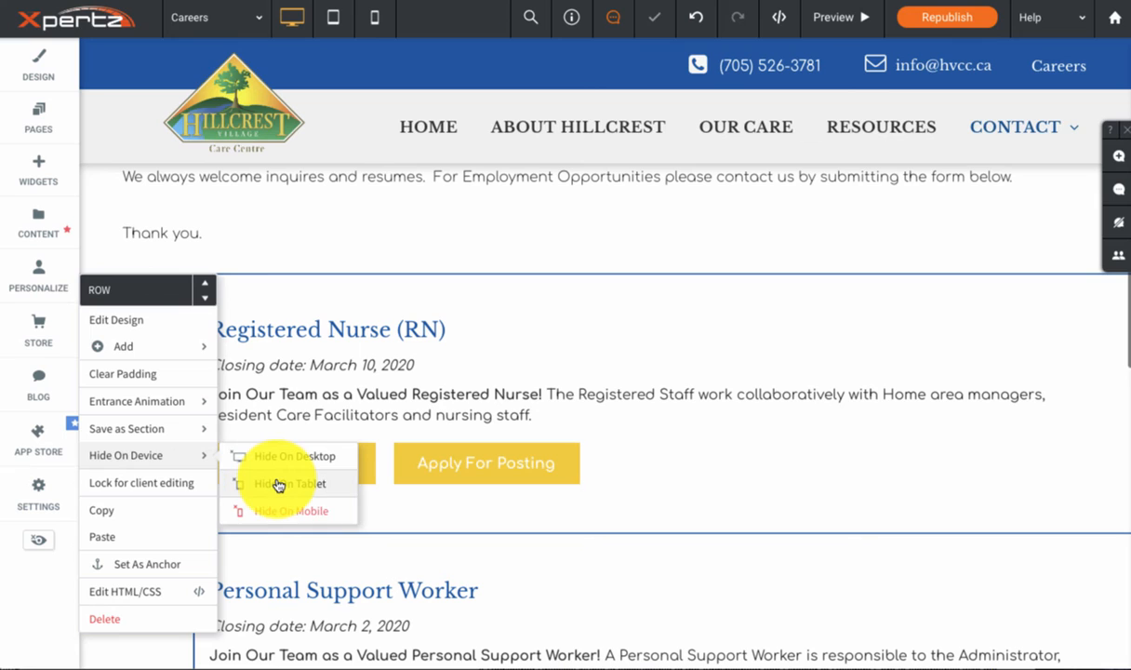
click(277, 481)
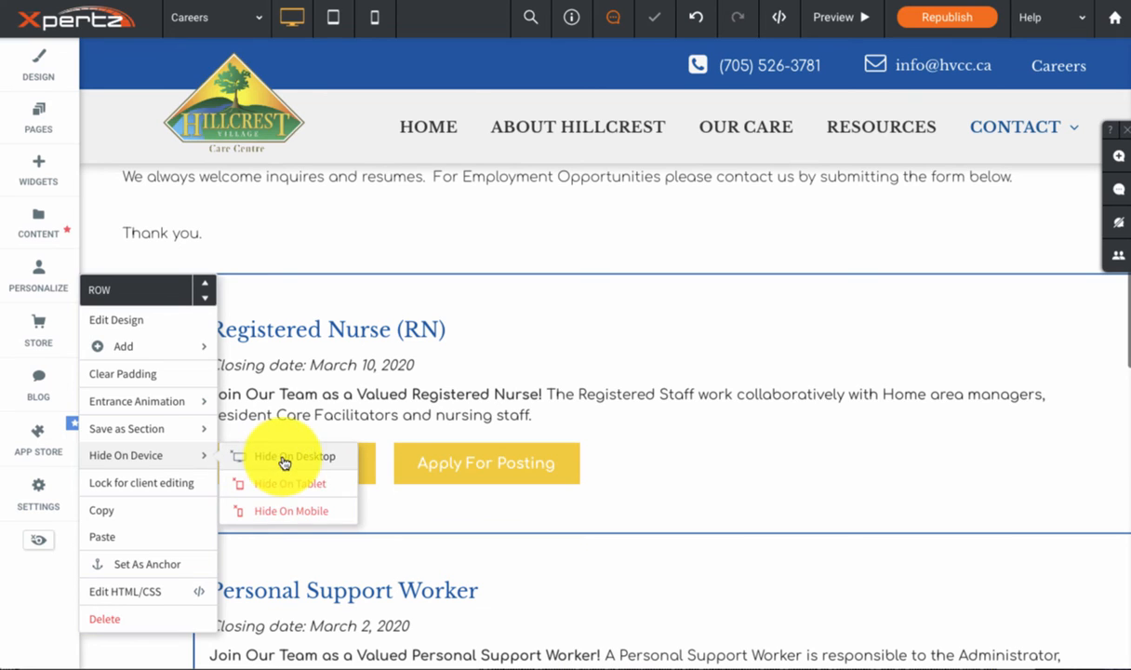
click(285, 460)
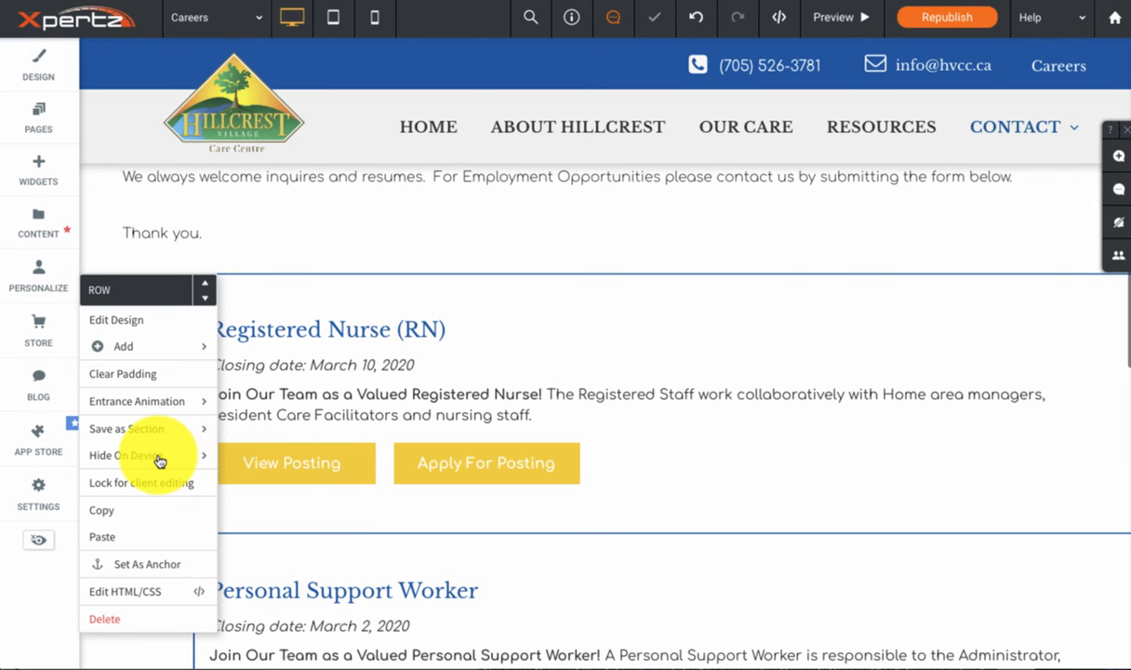
mouse_move(164, 455)
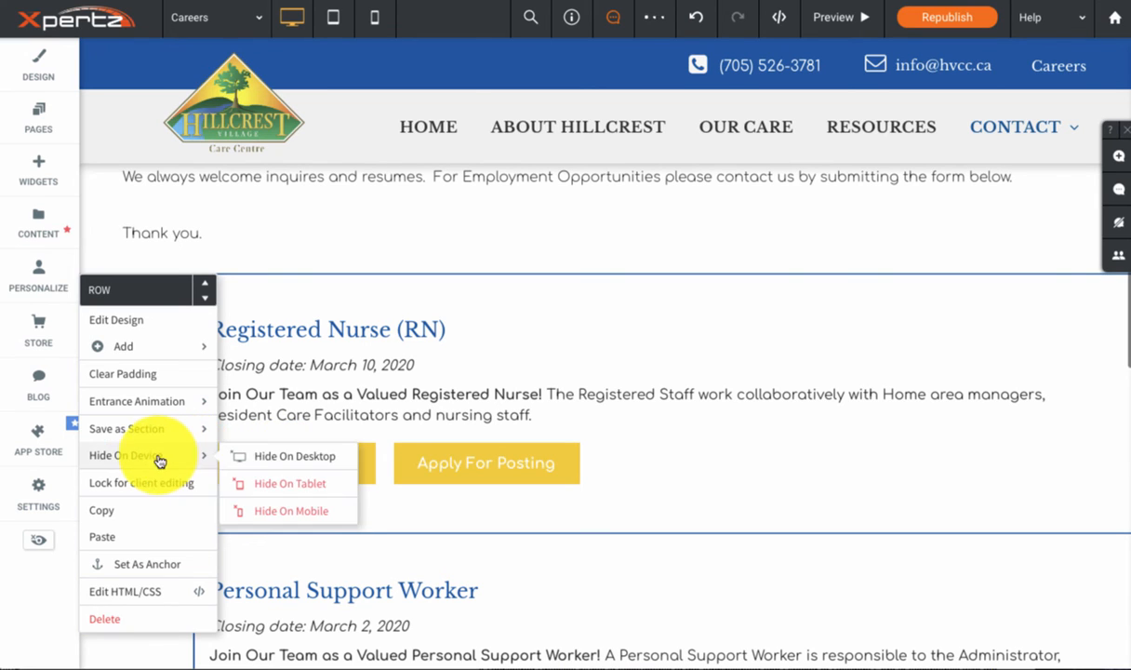
click(286, 457)
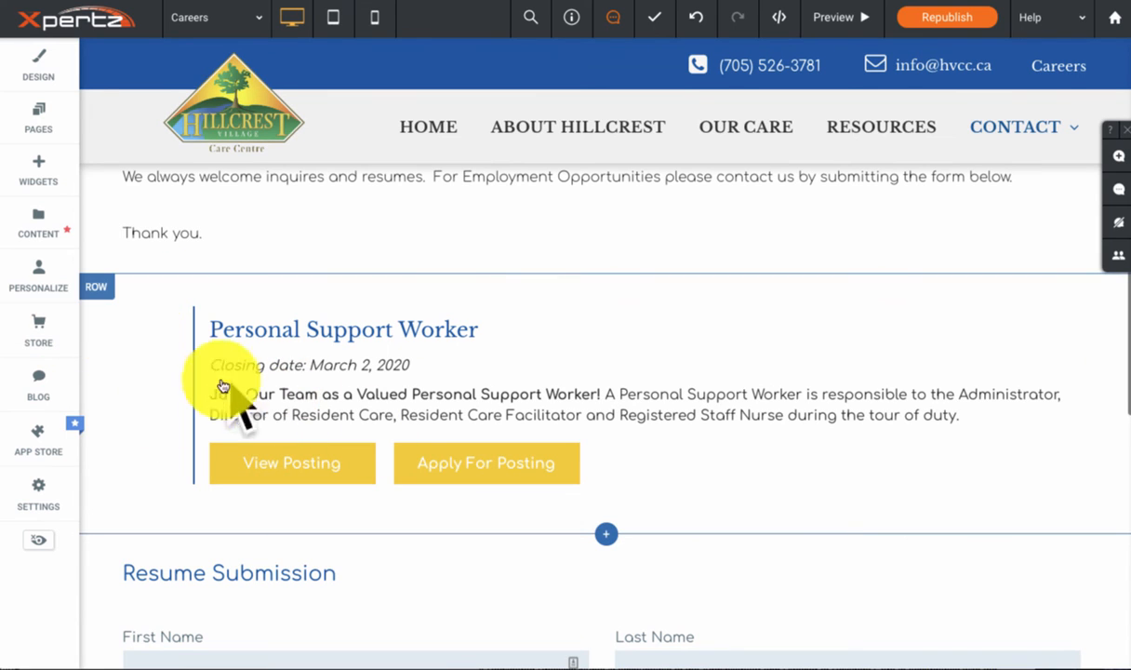
Step: Show the page's hidden elements and unhide the Registered Nurse (RN) posting on desktop
click(42, 544)
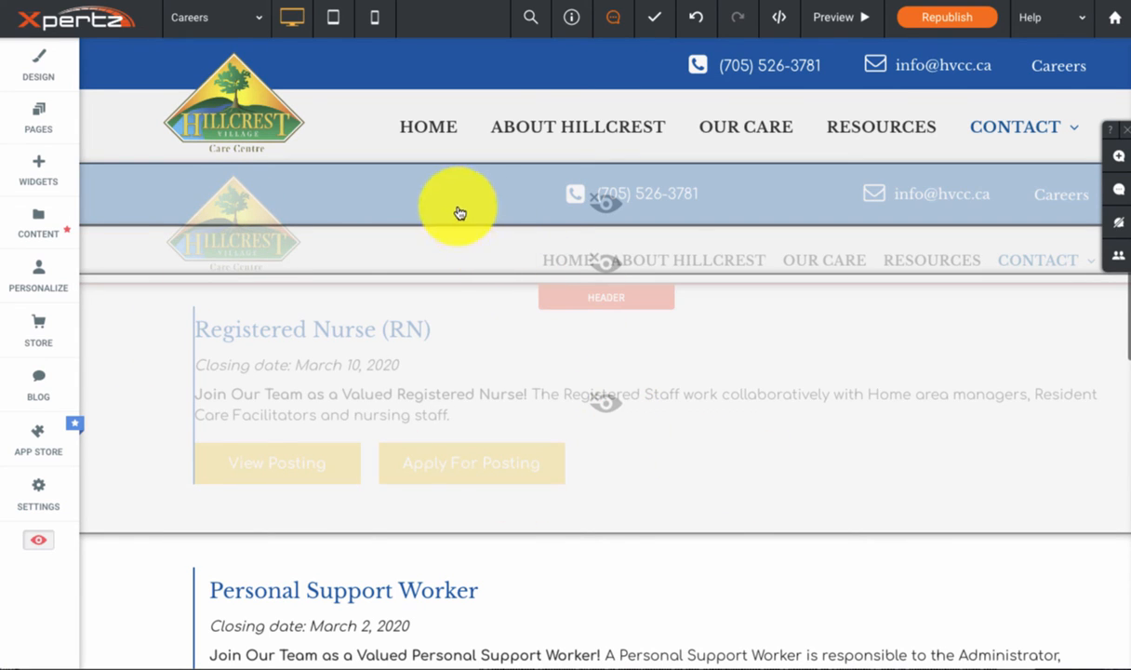
click(596, 403)
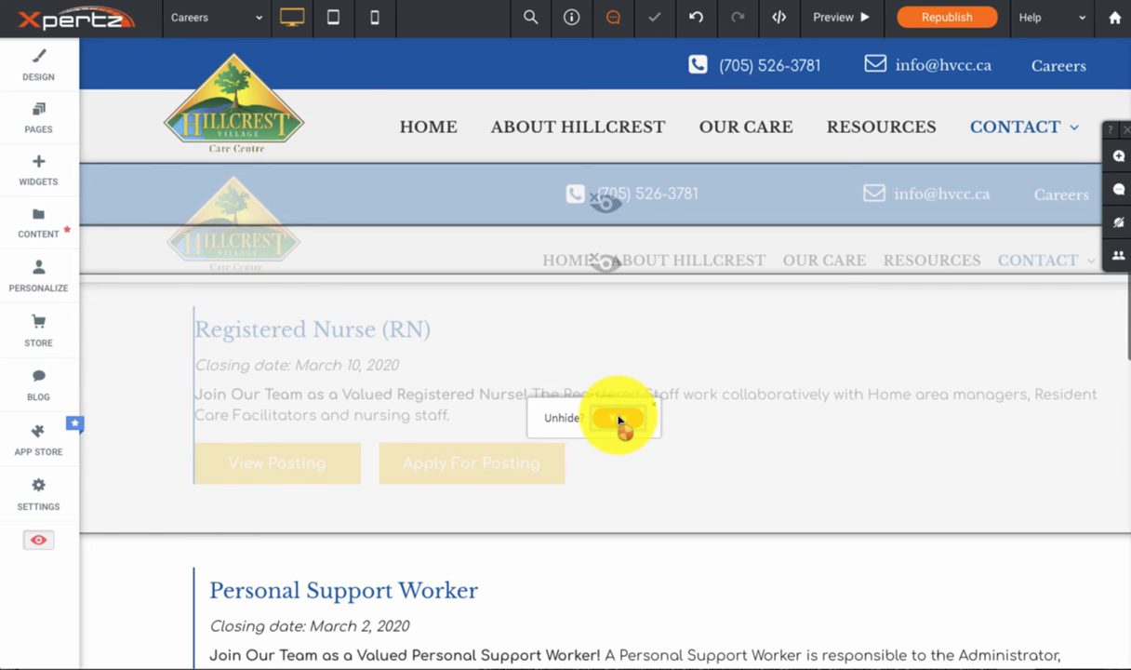
click(619, 421)
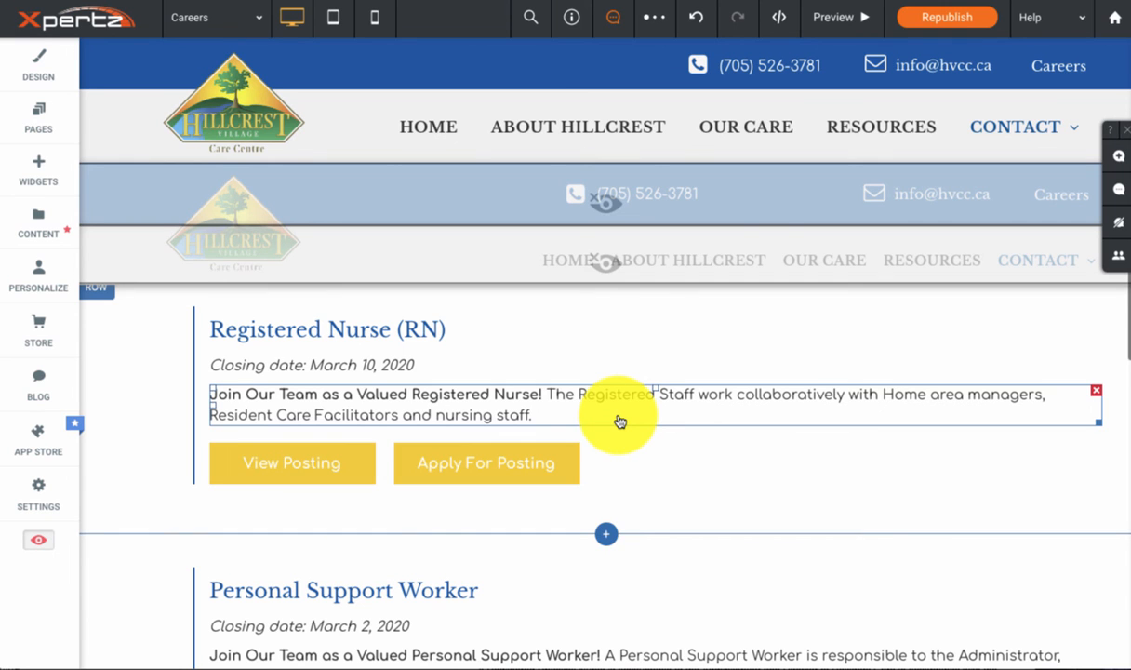
Step: Turn off the tablet hiding for the Registered Nurse (RN) posting's row
scroll(186, 353, up, 1)
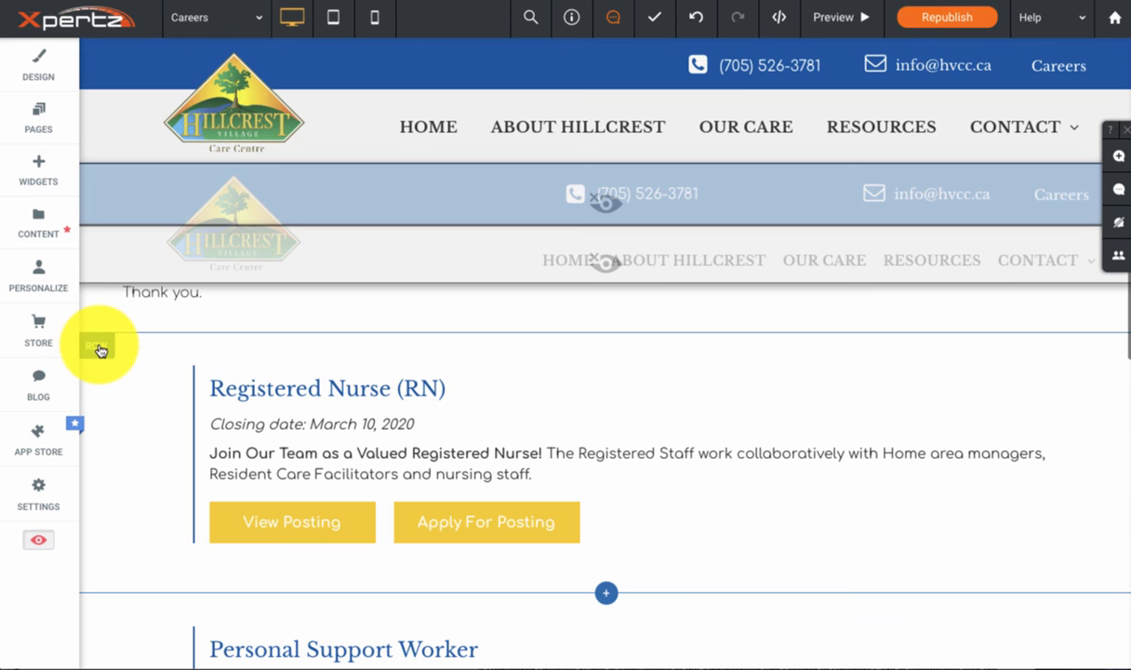
click(100, 350)
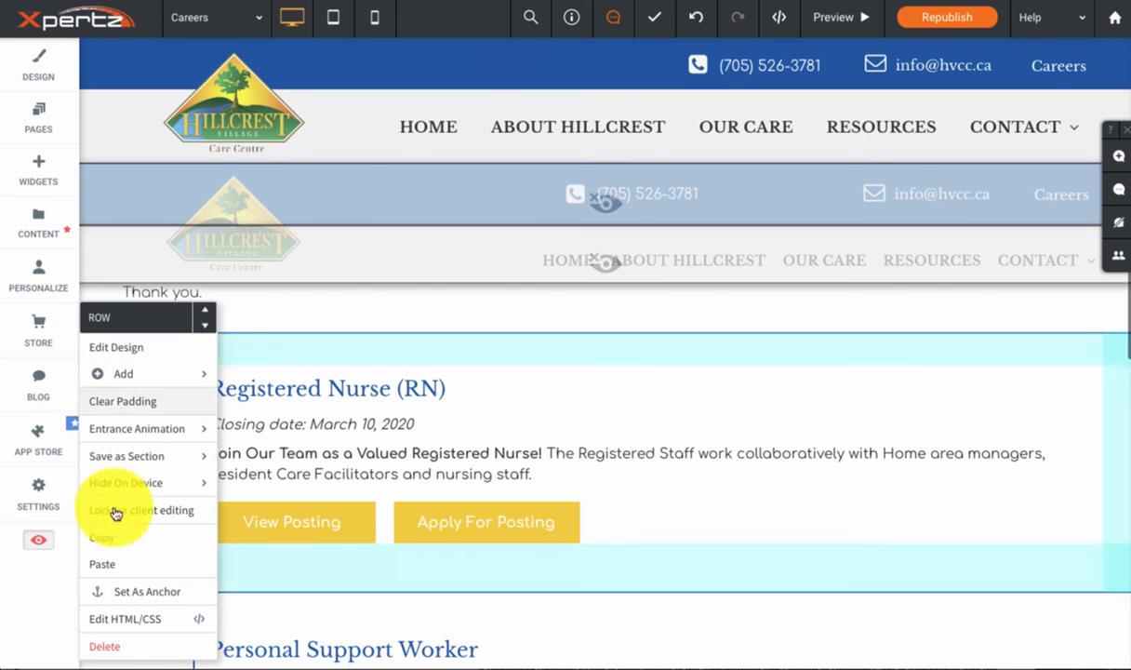
mouse_move(129, 483)
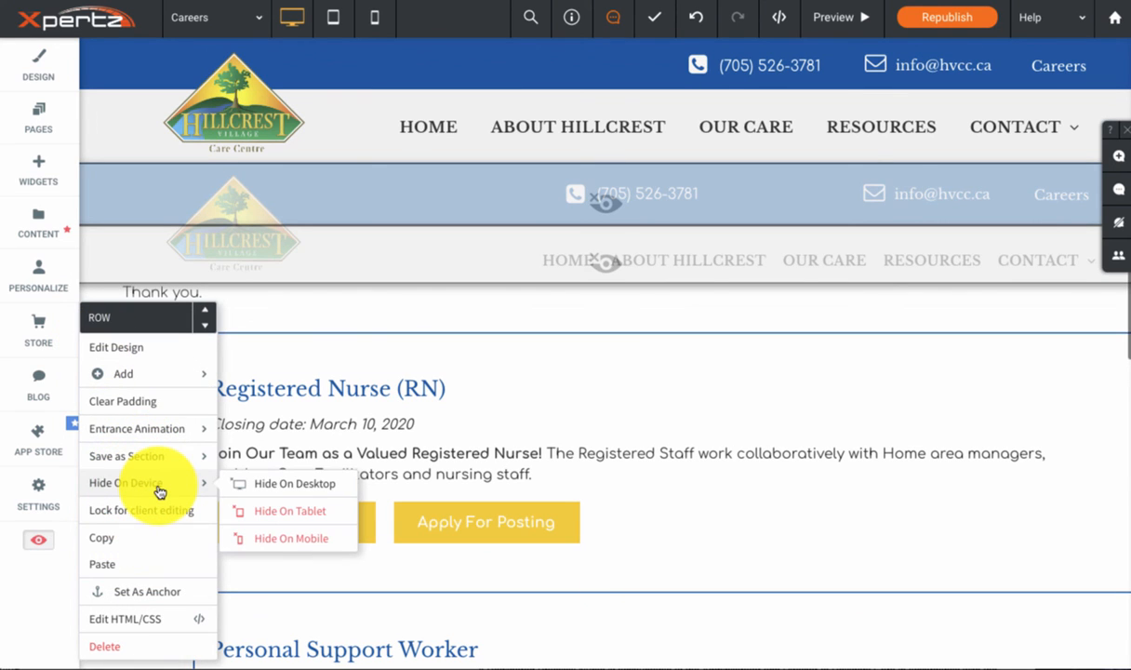
click(298, 517)
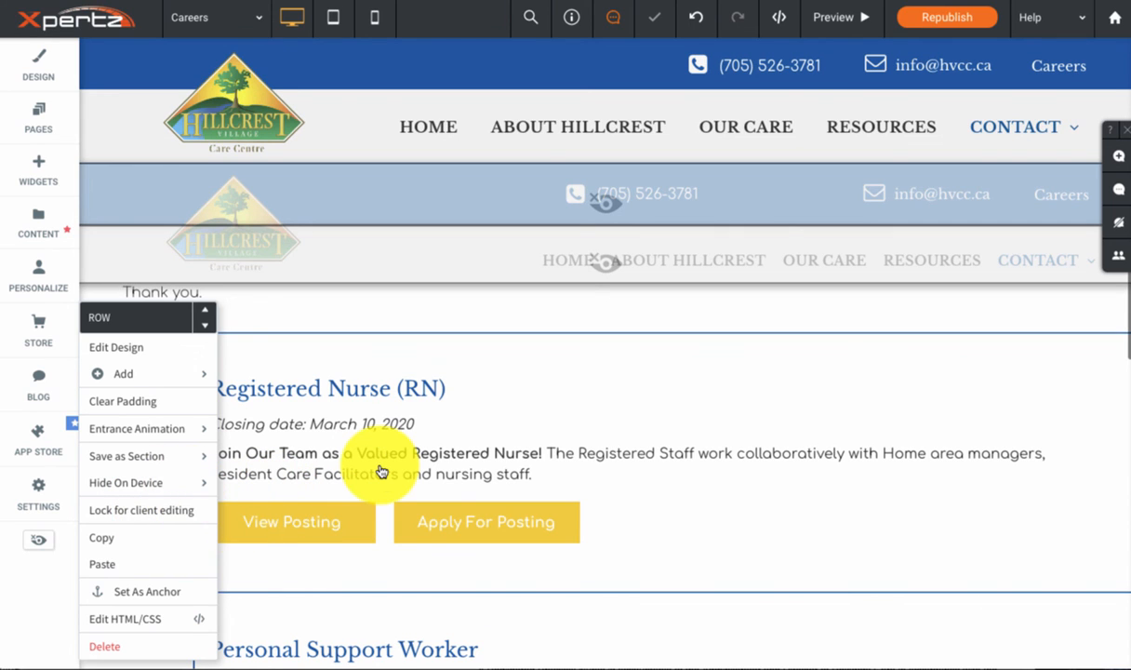
click(381, 441)
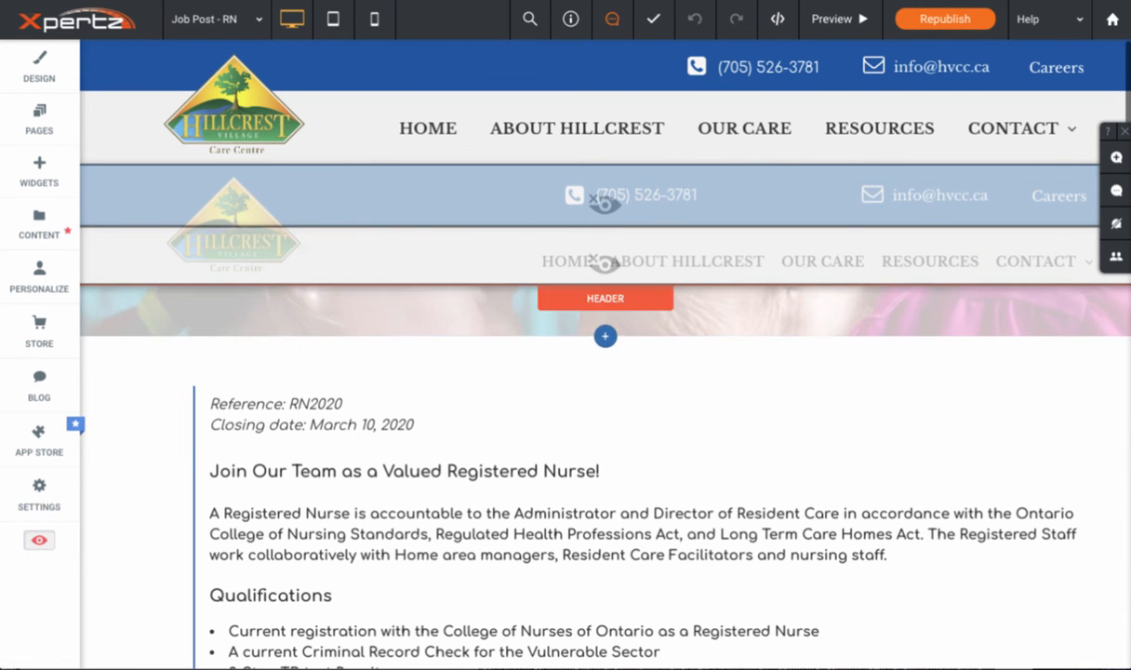
Step: Turn off the display of hidden elements on the Job Post - RN page and republish the site
click(35, 547)
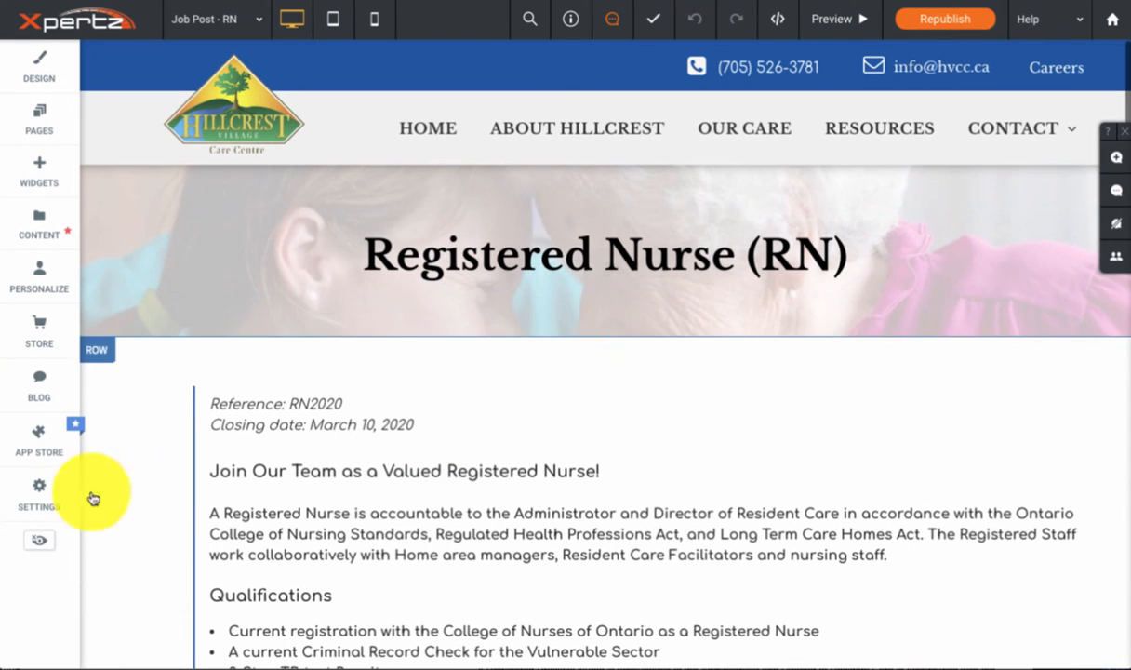
click(934, 23)
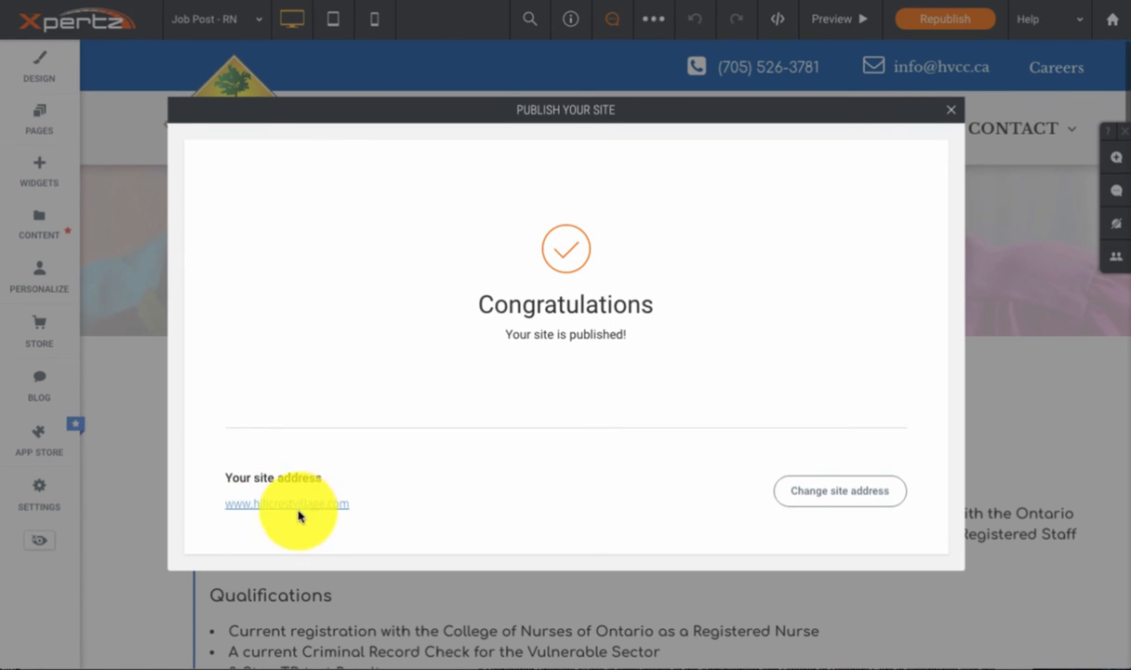
Step: Open the published site and check the Registered Nurse (RN) listing on the Careers page and its full posting page
click(298, 507)
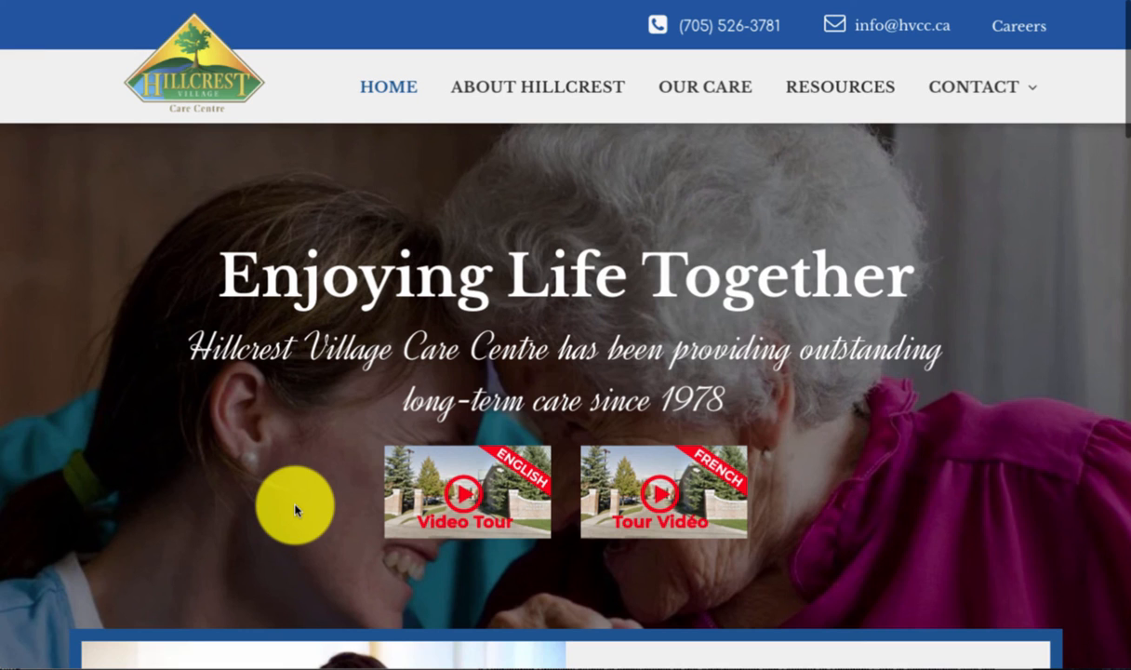
click(1020, 37)
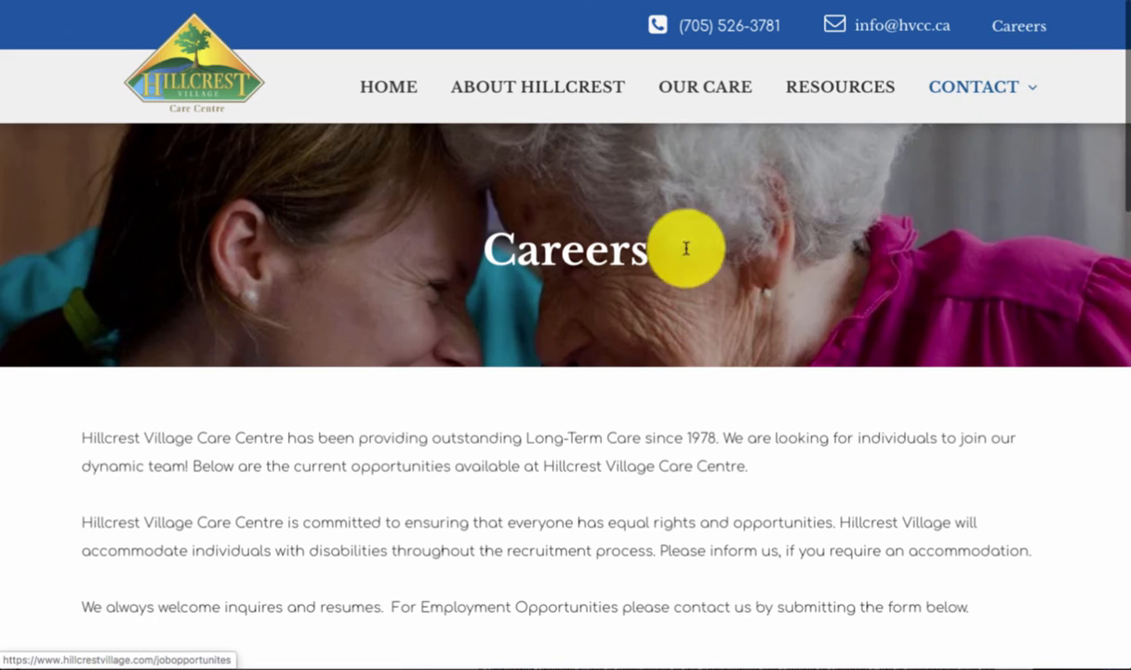
scroll(321, 372, down, 5)
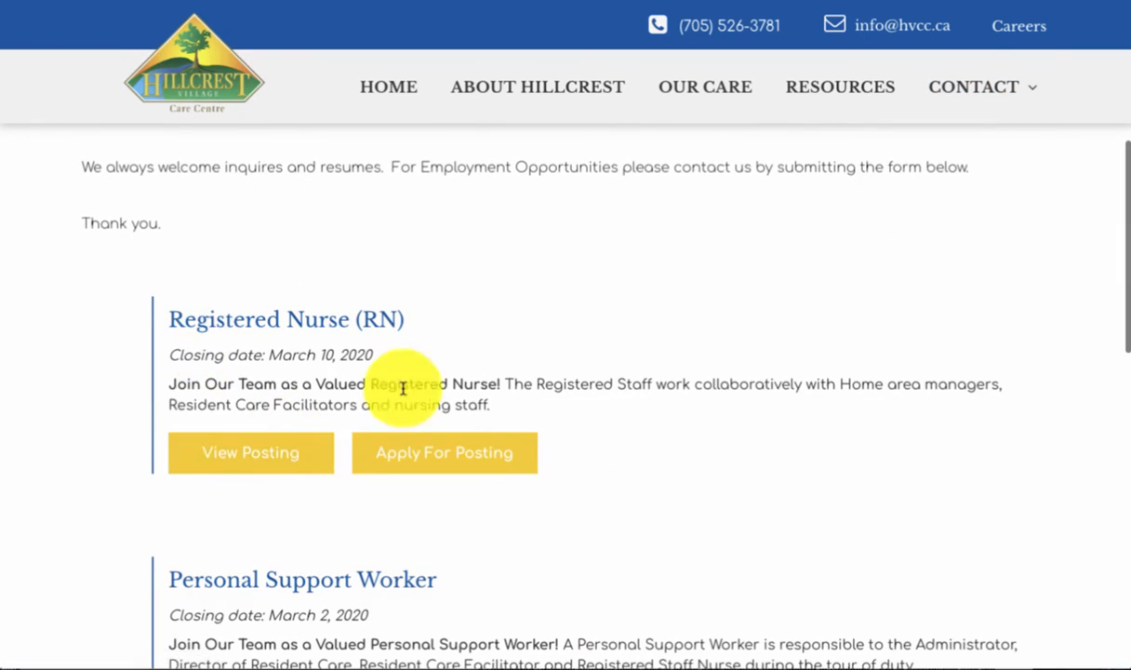
click(250, 460)
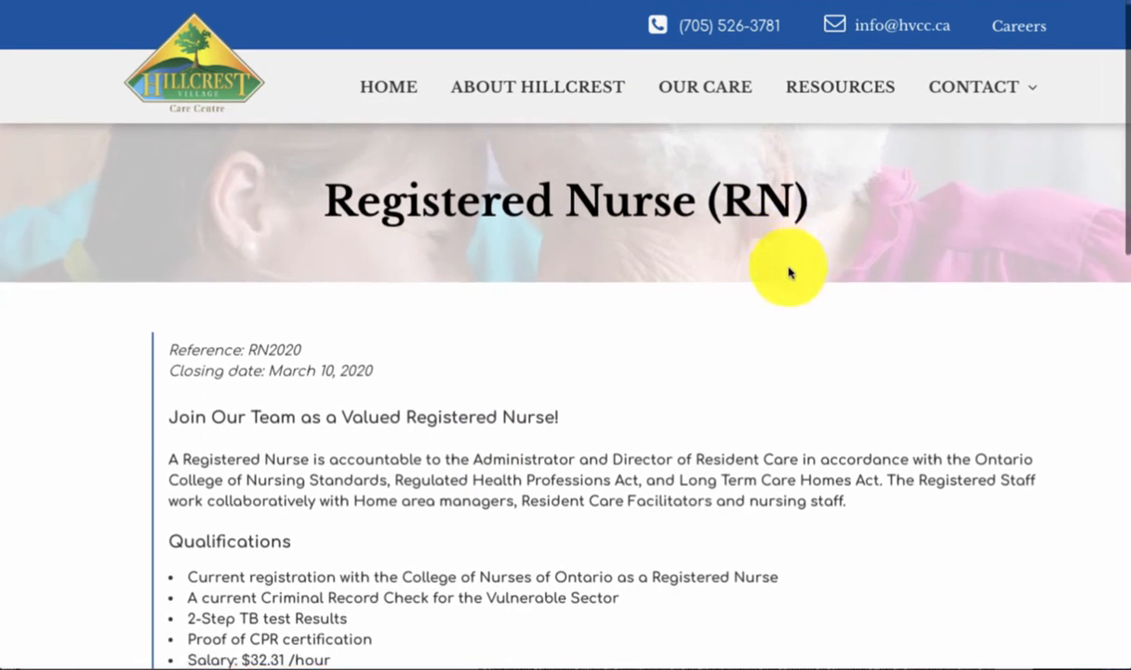
scroll(791, 272, down, 5)
scroll(573, 317, down, 2)
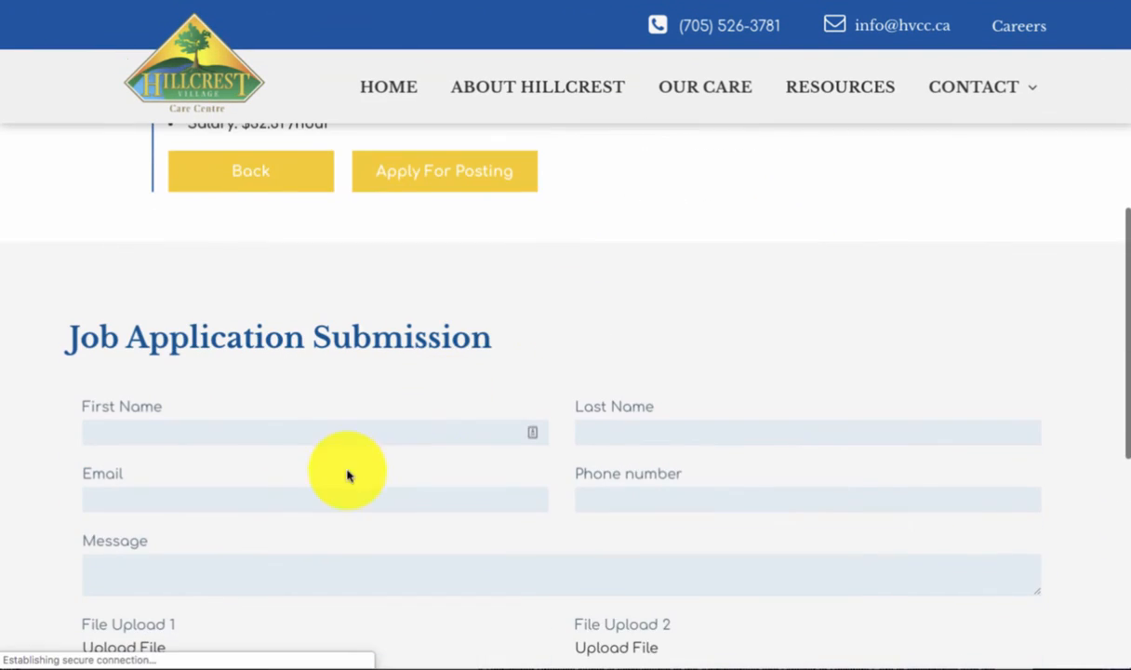
scroll(697, 374, up, 10)
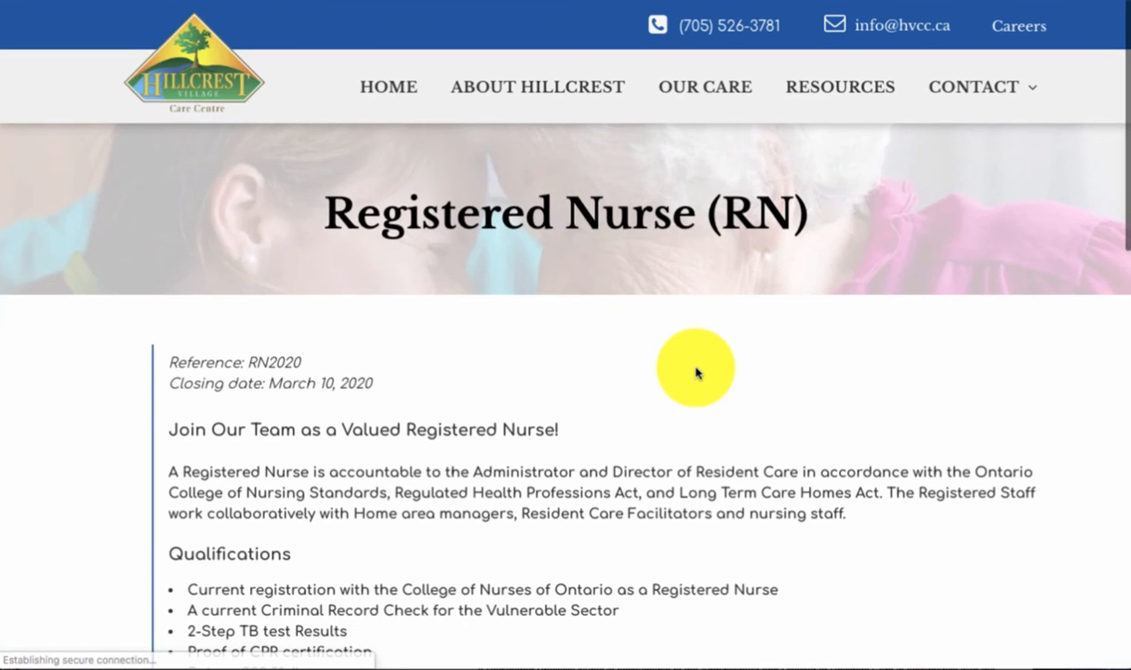